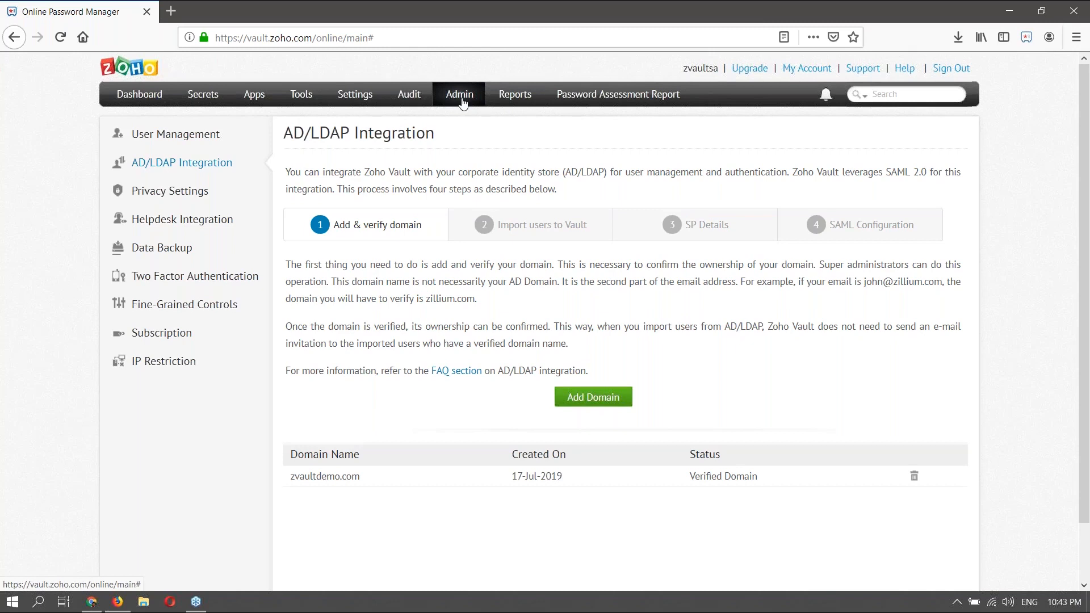
# - Add dummy.com as a new domain in the AD/LDAP Integration settings
pyautogui.click(217, 163)
pyautogui.click(593, 396)
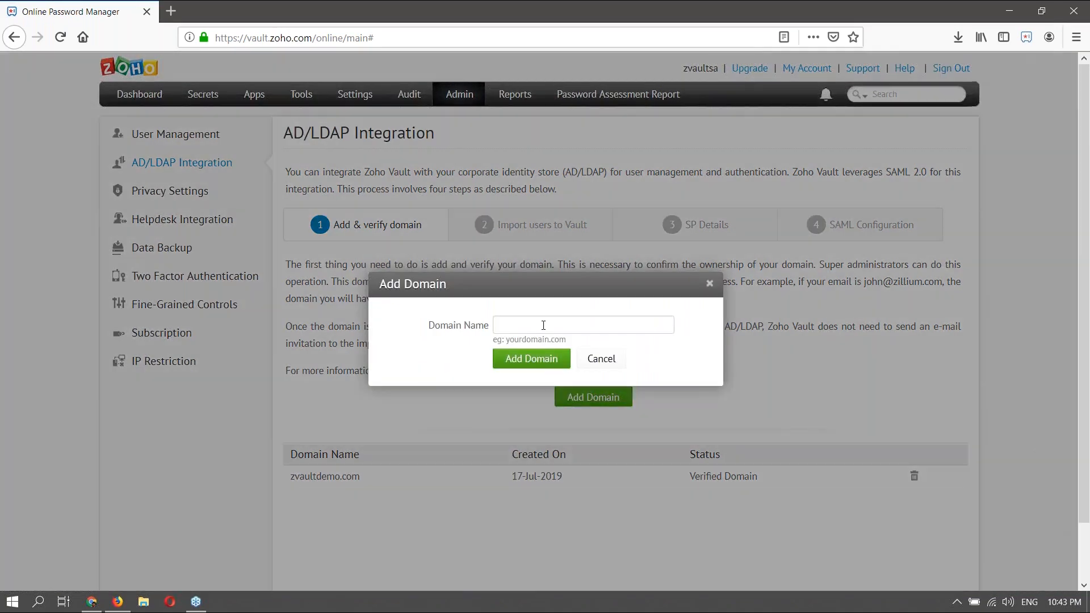
pyautogui.write('dummy')
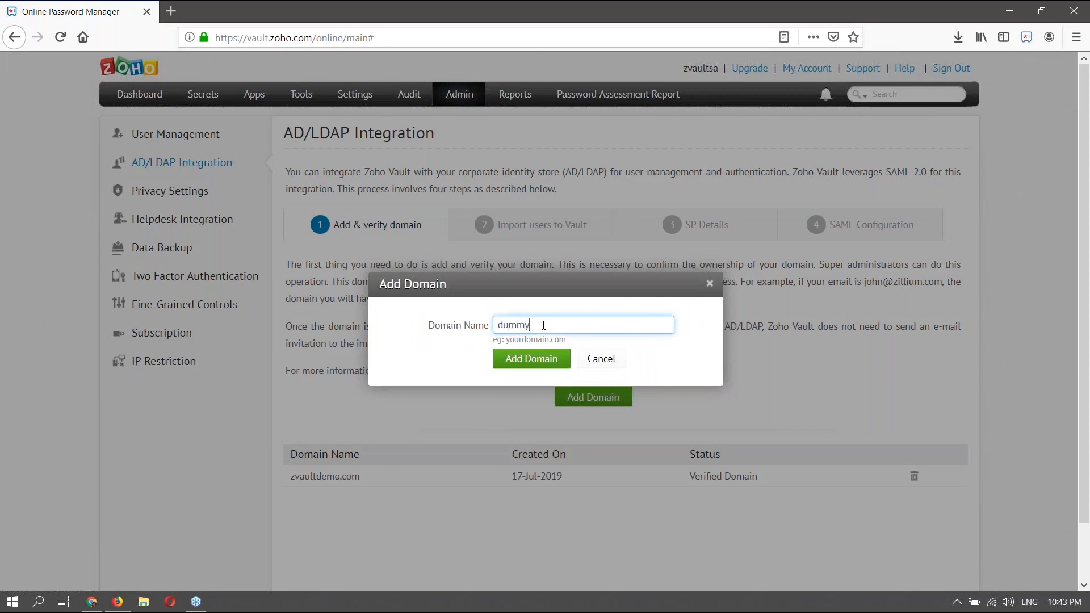
pyautogui.write('.com')
pyautogui.click(515, 361)
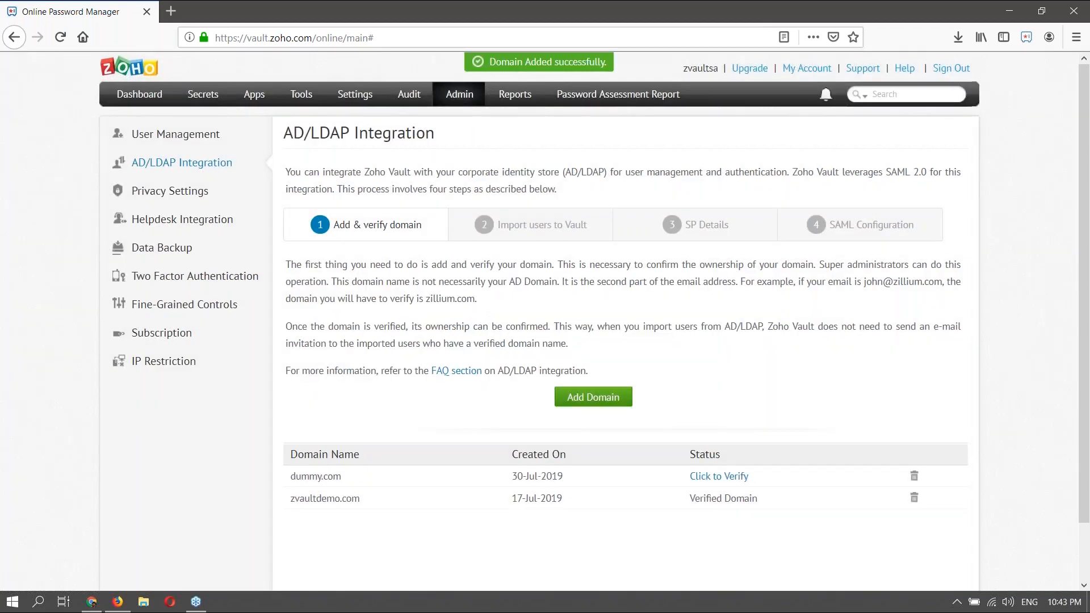
# - Review dummy.com's HTML File Method verification instructions, then close without verifying
pyautogui.click(717, 482)
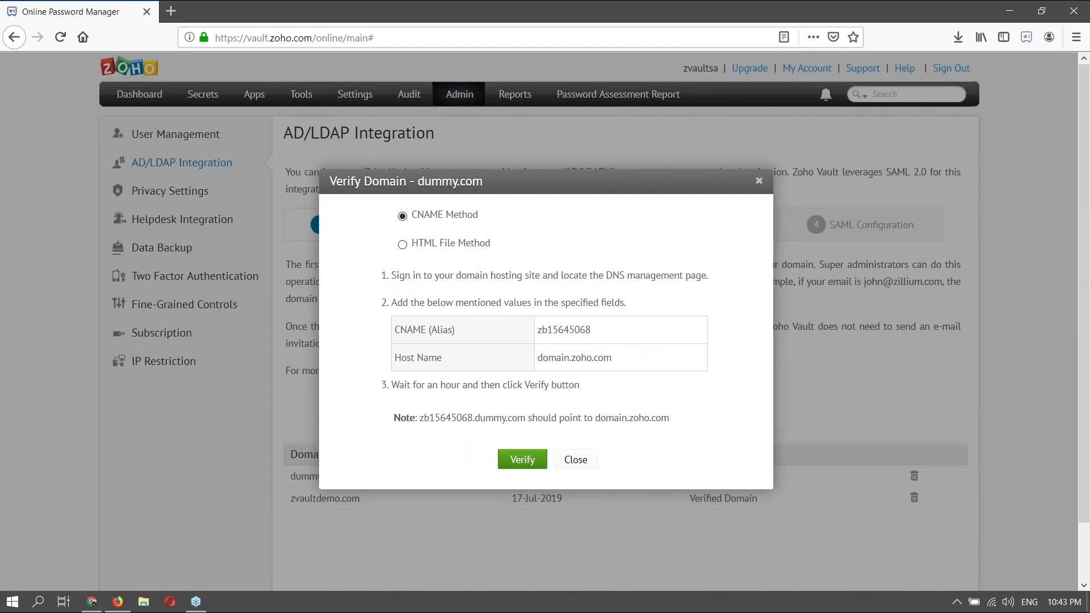
pyautogui.click(403, 245)
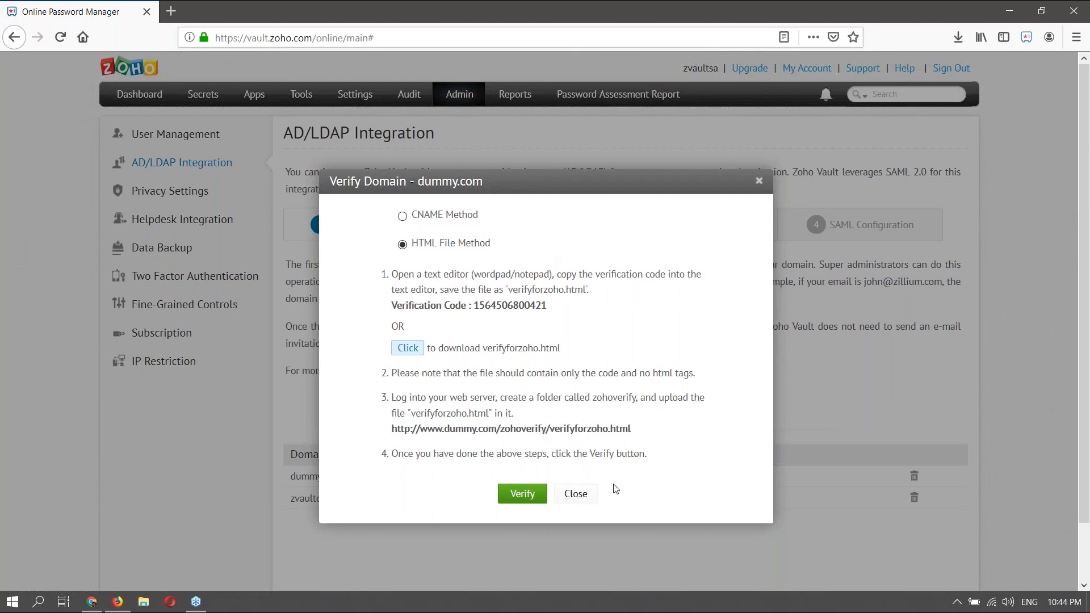
pyautogui.click(585, 496)
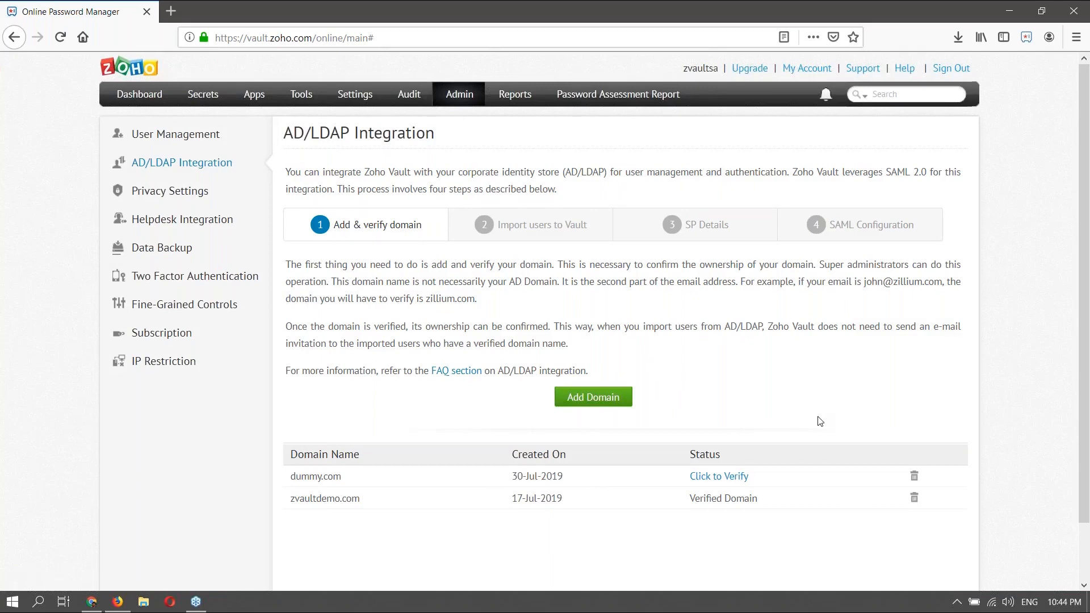
# - Delete the dummy.com domain and switch to the Import users to Vault step
pyautogui.scroll(-2, 820, 420)
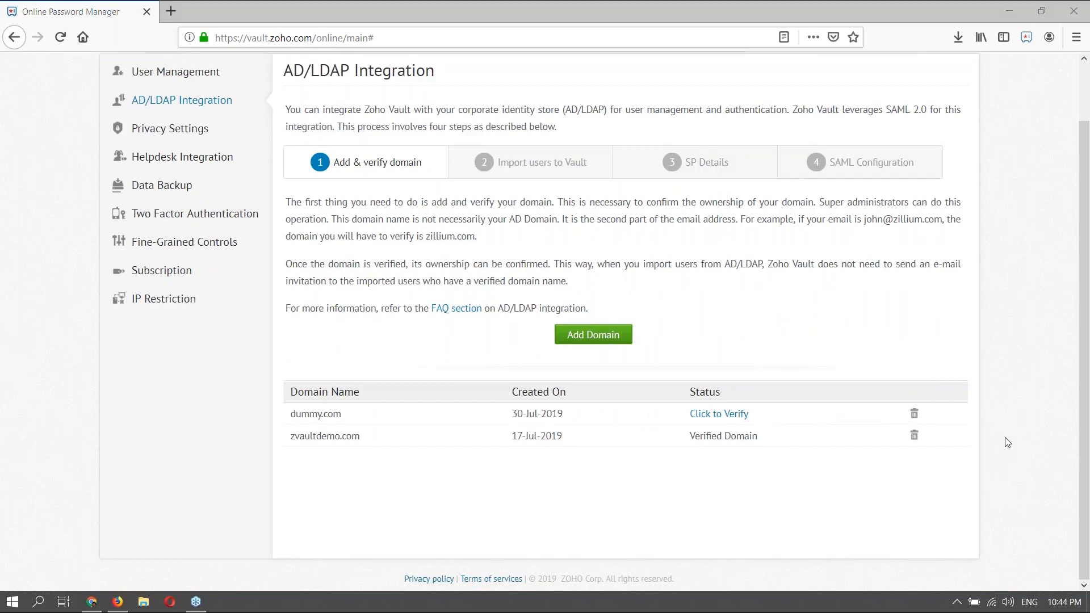
pyautogui.click(914, 413)
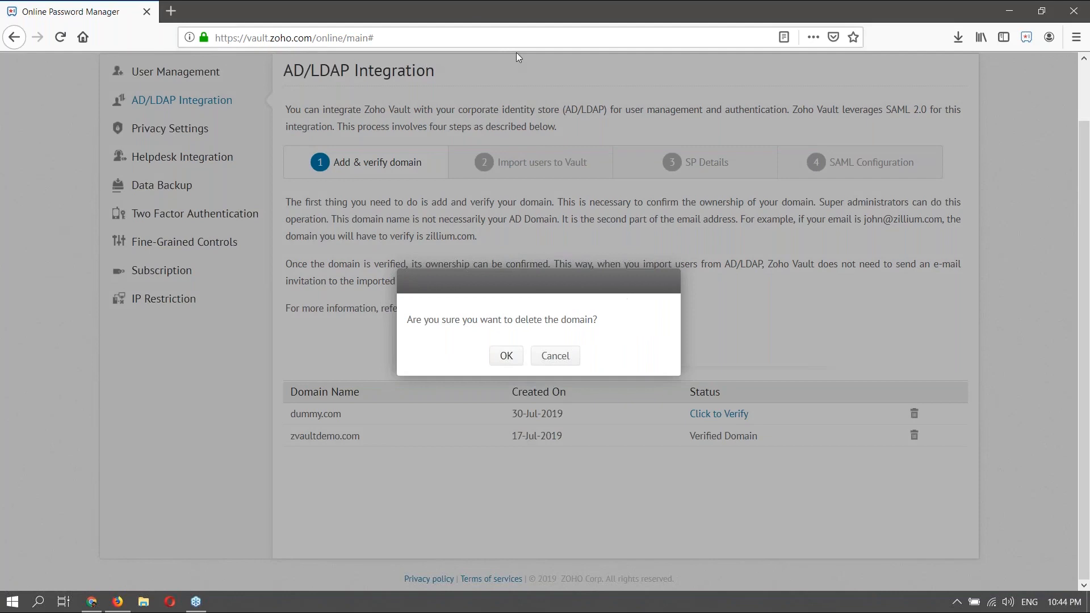
pyautogui.click(503, 355)
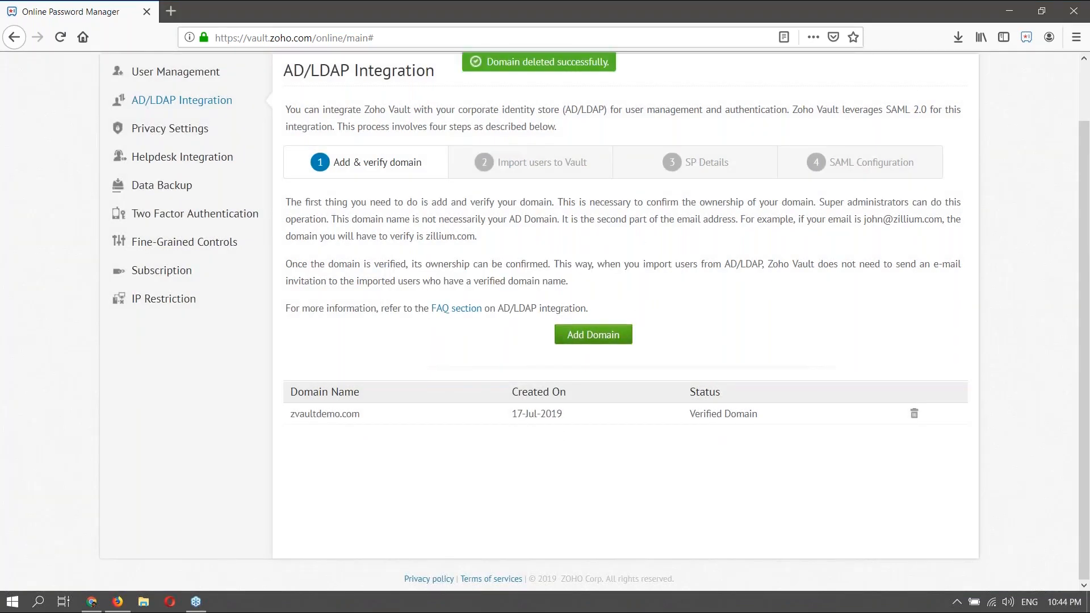
pyautogui.click(543, 164)
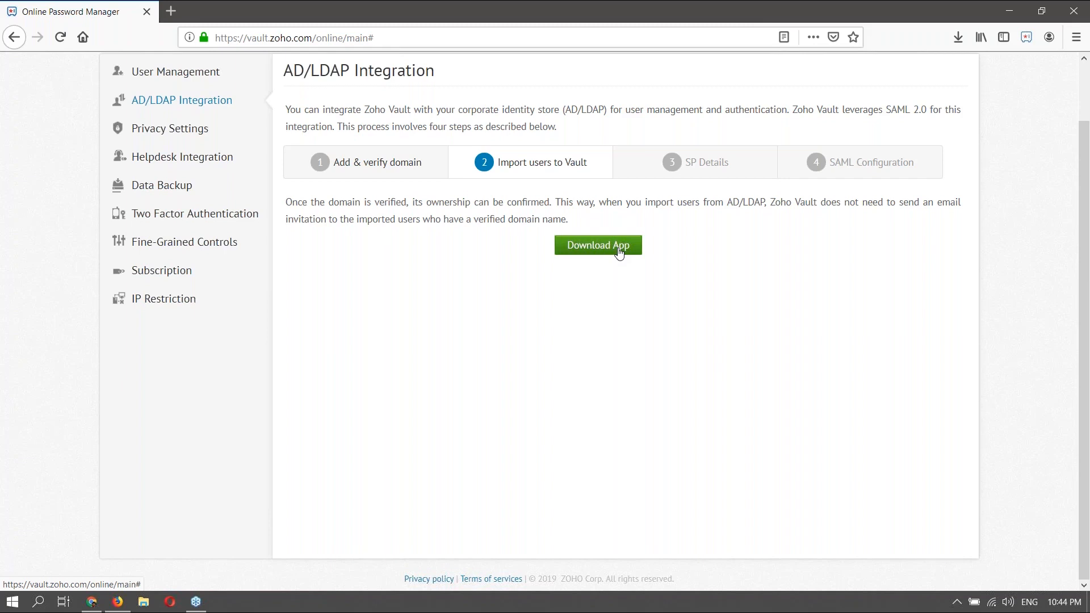
# - Save ProvisioningApp.exe to disk and open the Downloads folder containing it
pyautogui.click(619, 251)
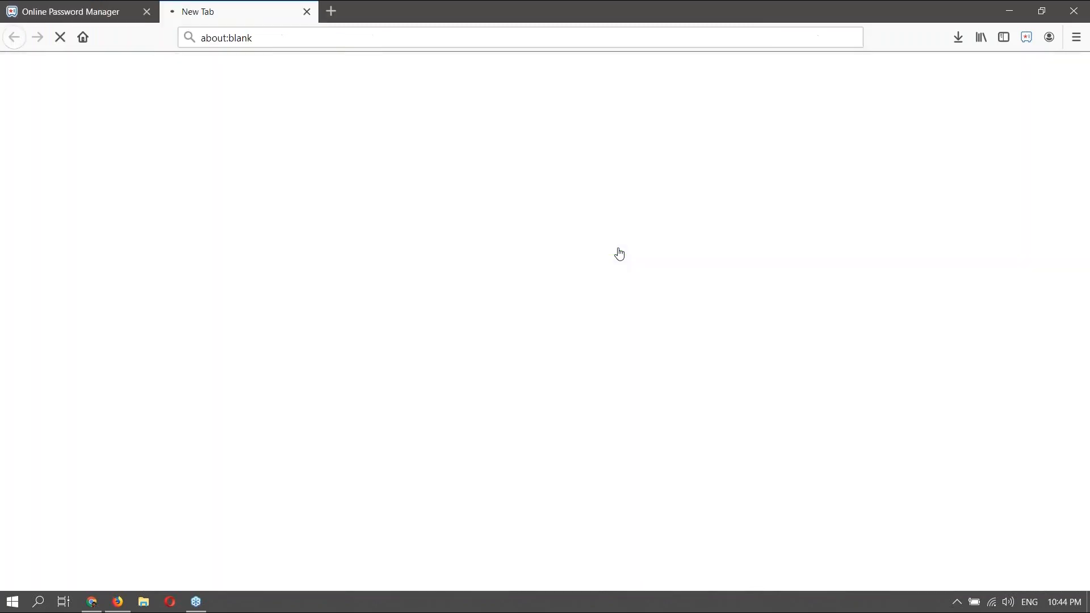
pyautogui.click(605, 293)
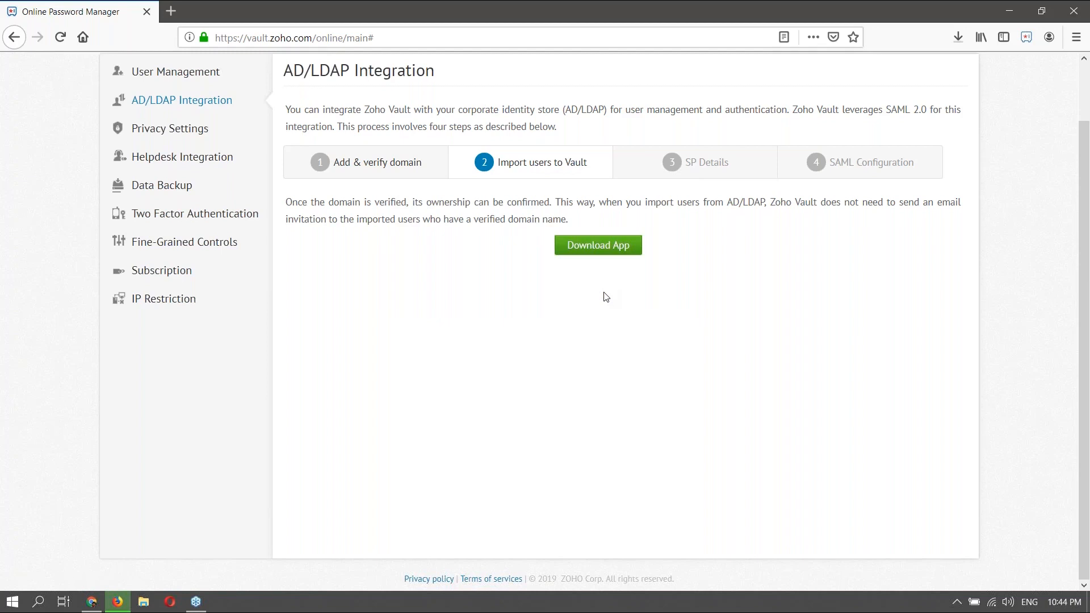
pyautogui.click(957, 38)
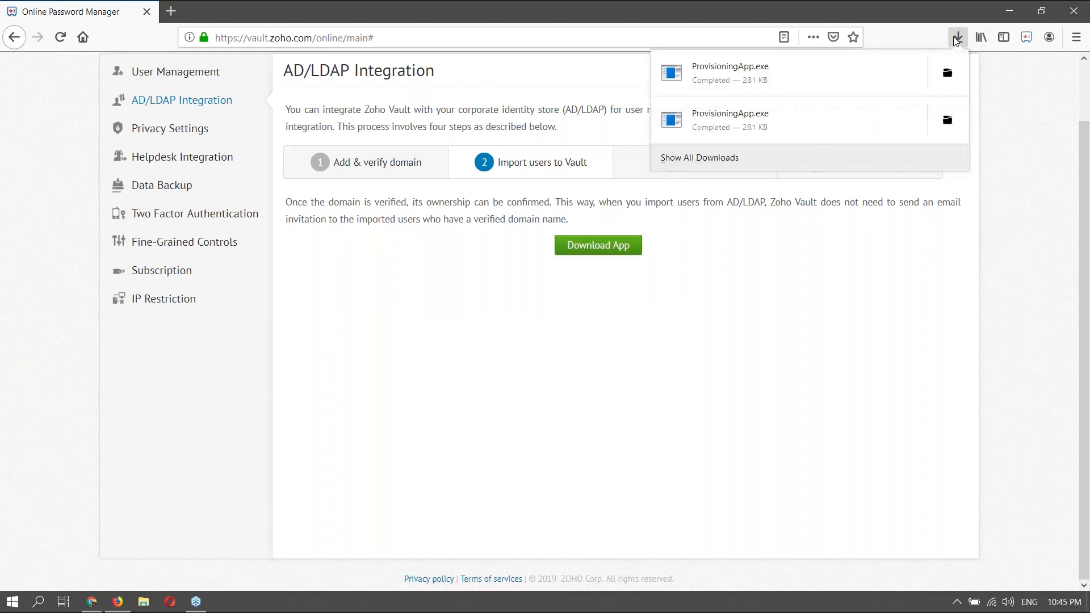
pyautogui.click(948, 71)
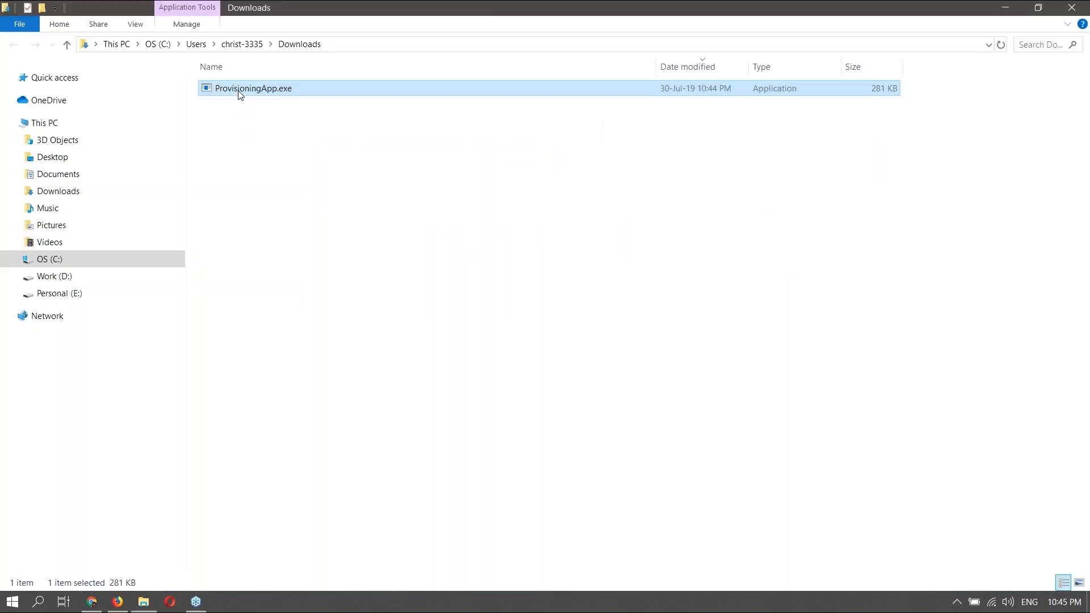
# - Run ProvisioningApp.exe as administrator from the Downloads folder
pyautogui.rightClick(240, 95)
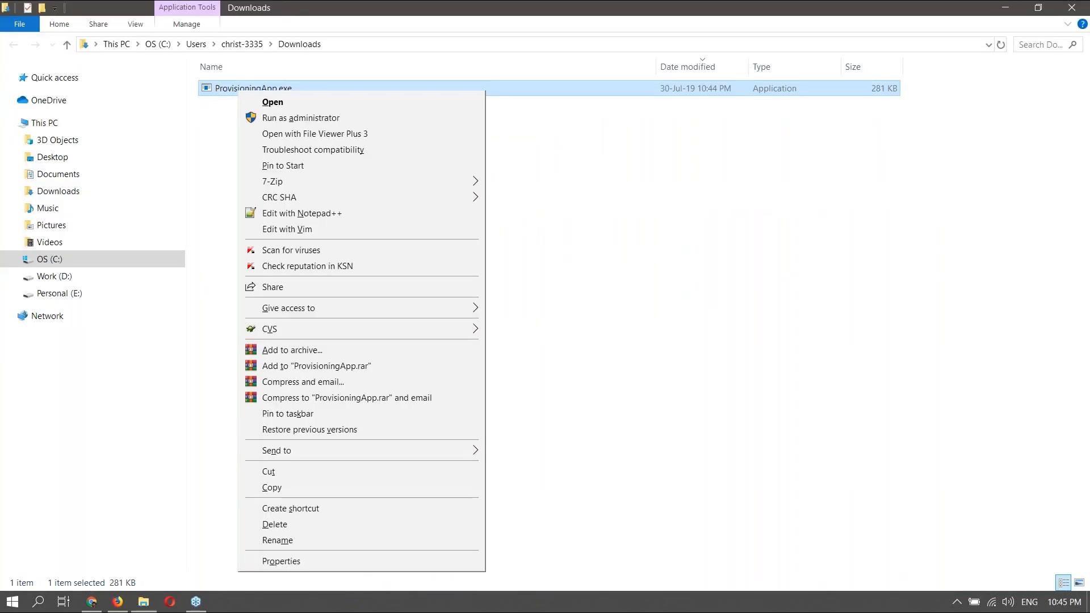
pyautogui.click(287, 119)
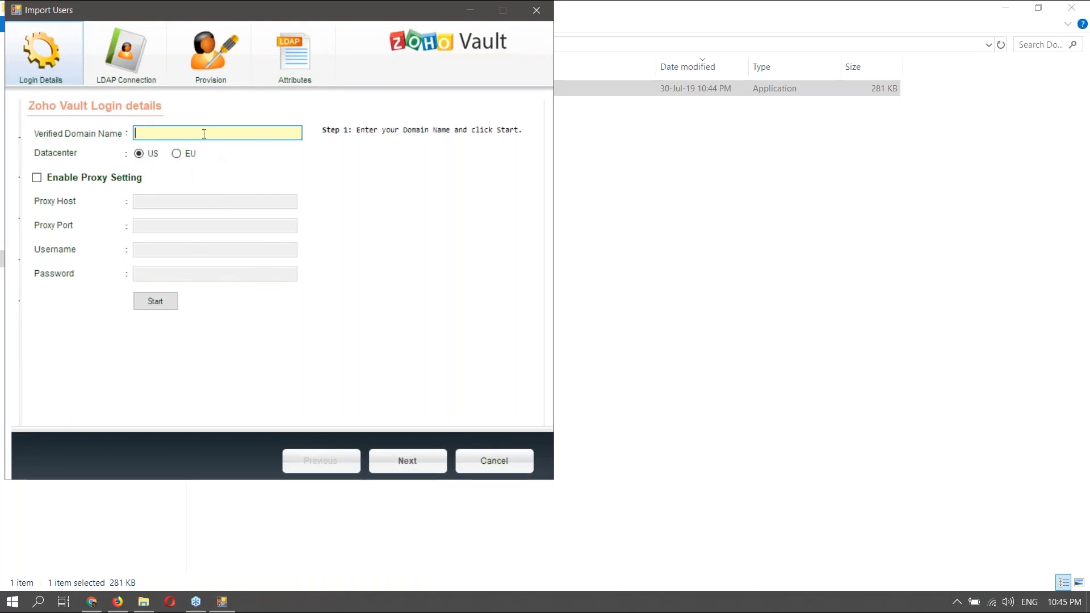
# - Start Vault login for zvaultdemo.com, copy the authorization URL, and minimize Import Users
pyautogui.write('zvaultdemo.com')
pyautogui.click(164, 302)
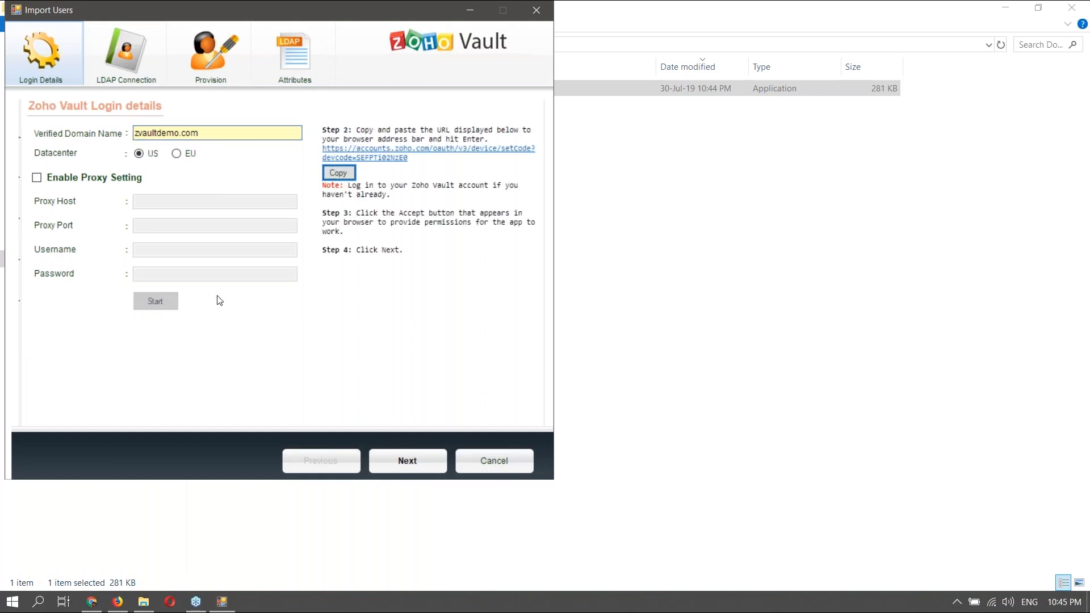
pyautogui.click(339, 174)
pyautogui.click(470, 10)
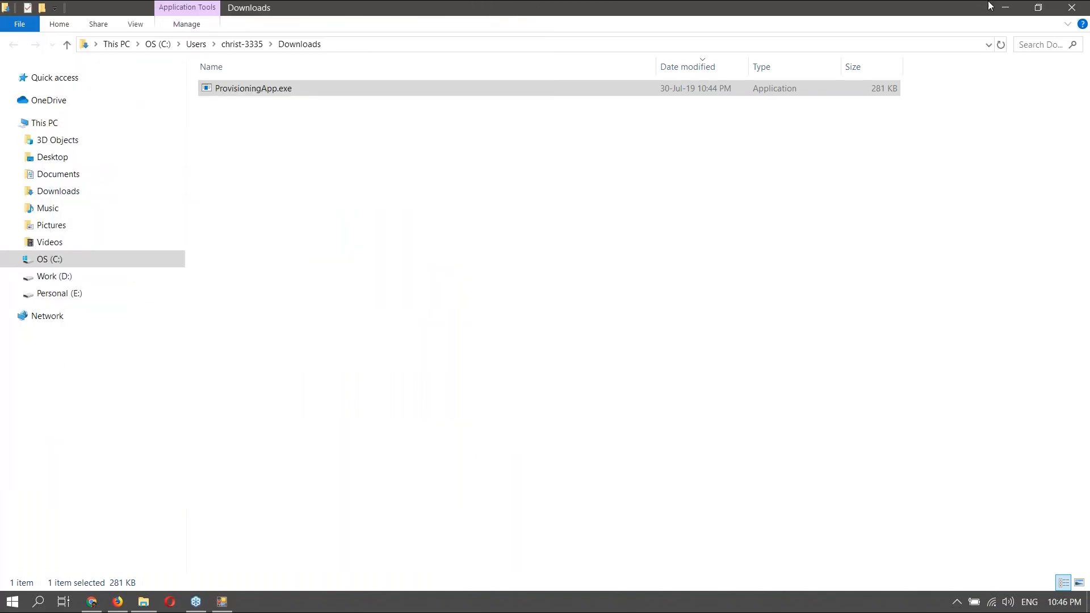
# - Load the copied authorization URL in a new tab and accept ZohoVaultDeviceClient's access
pyautogui.click(1059, 9)
pyautogui.hotkey('ctrl', 't')
pyautogui.hotkey('ctrl', 'v')
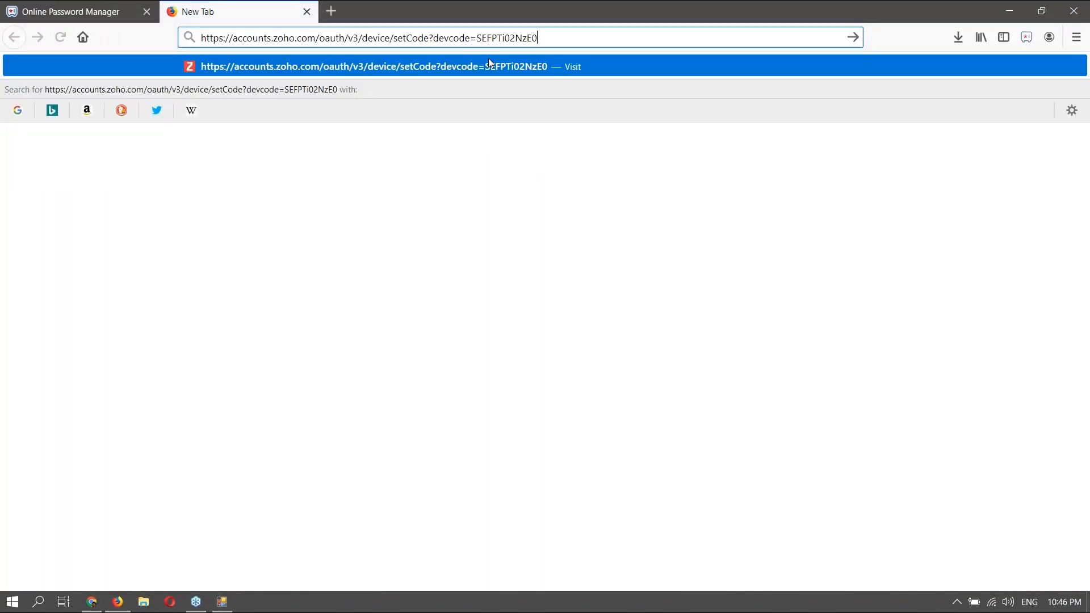
pyautogui.press('Return')
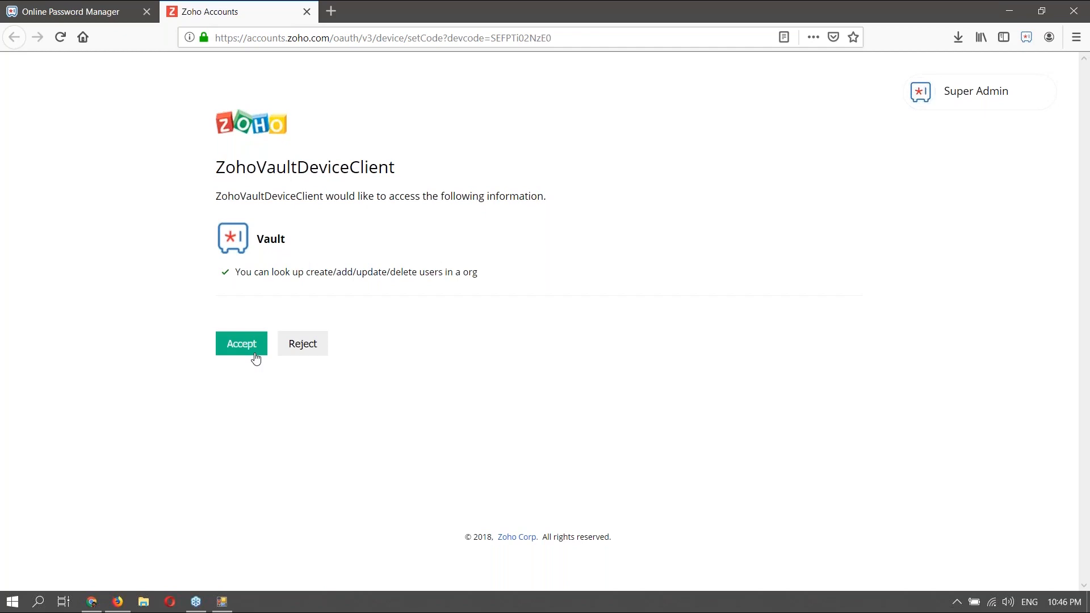
pyautogui.click(255, 355)
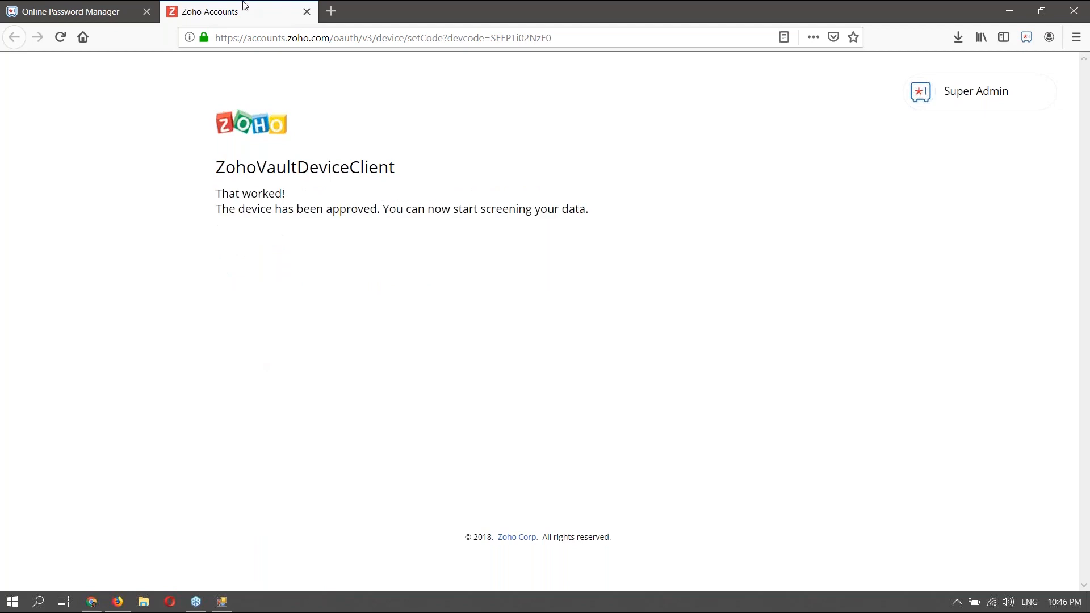
pyautogui.click(306, 12)
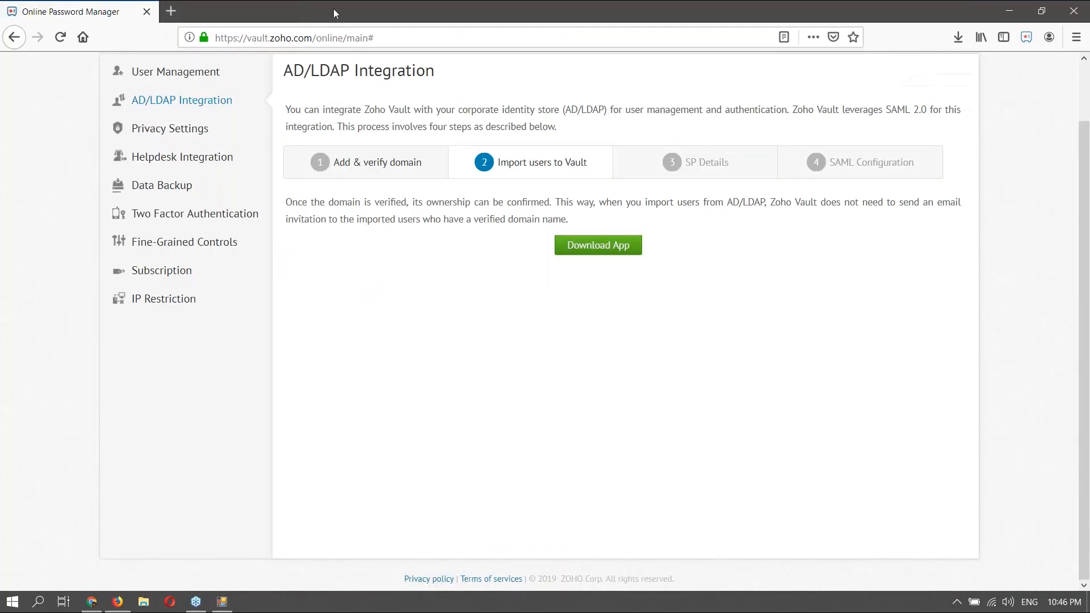
# - Restore the Import Users window and advance from login details to the LDAP Connection step
pyautogui.click(223, 602)
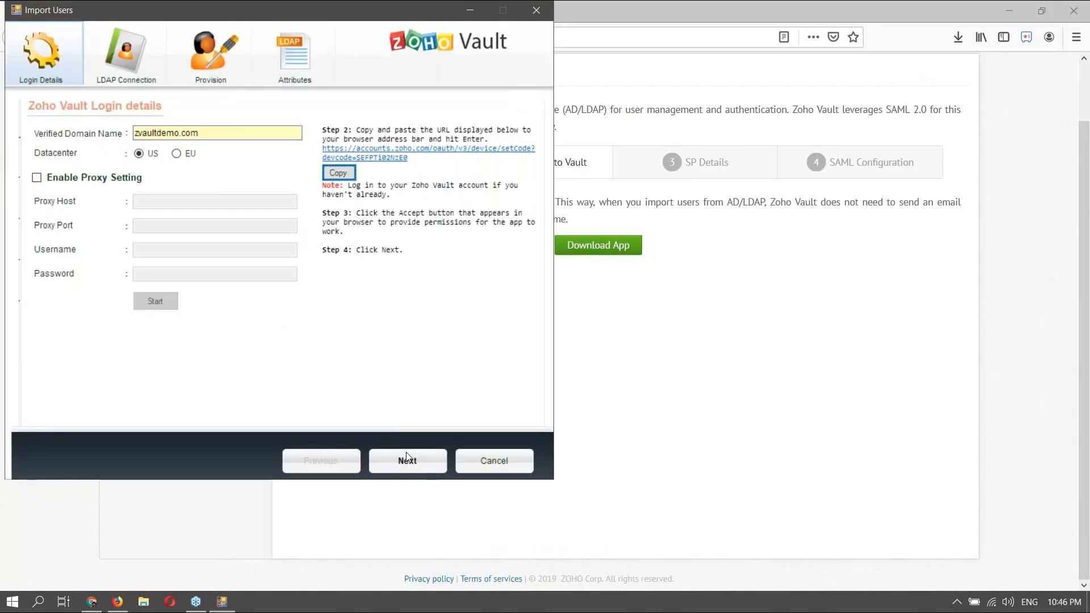
pyautogui.click(406, 461)
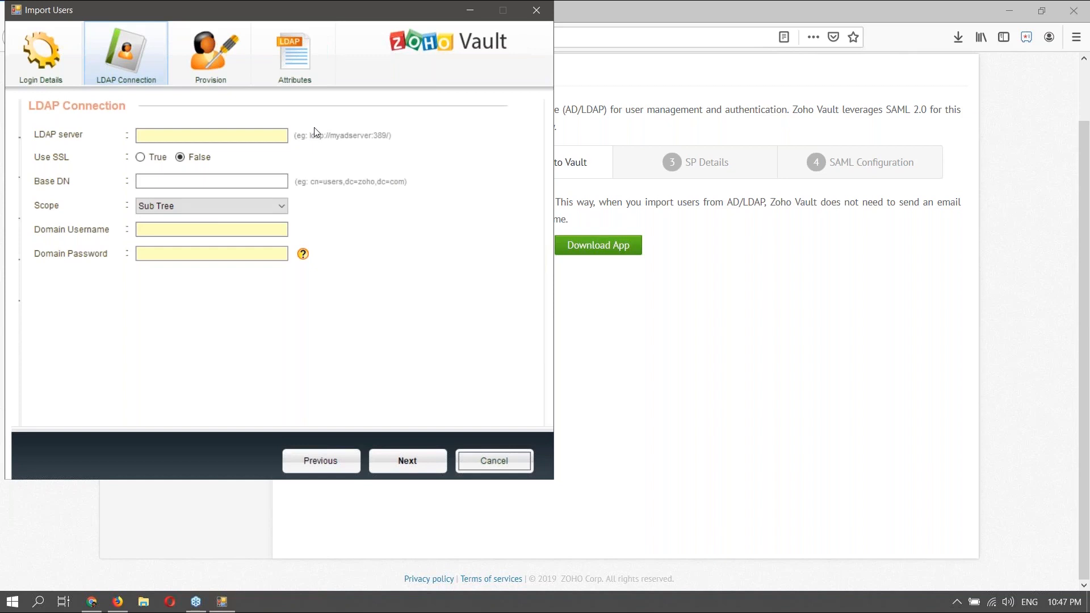
pyautogui.click(173, 137)
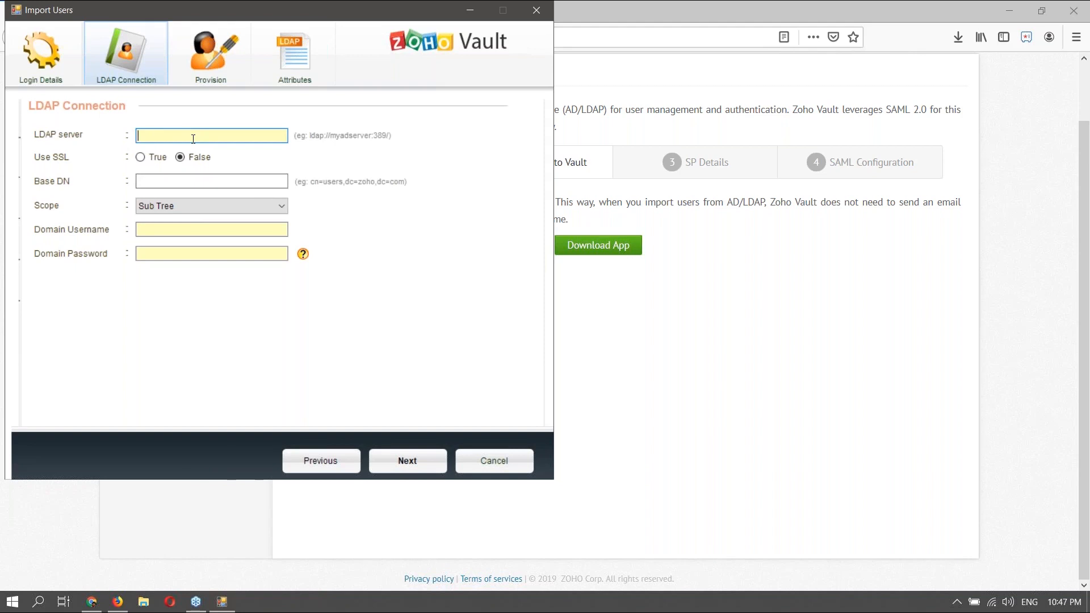
# - Set Use SSL to True and keep the search scope at Sub Tree
pyautogui.click(140, 157)
pyautogui.click(215, 134)
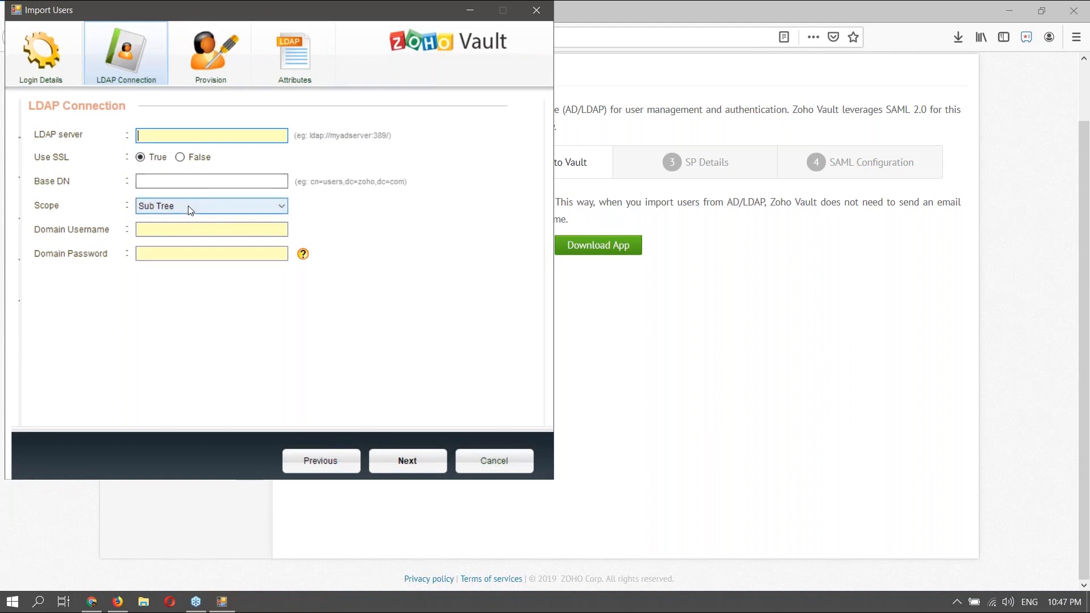
pyautogui.click(189, 205)
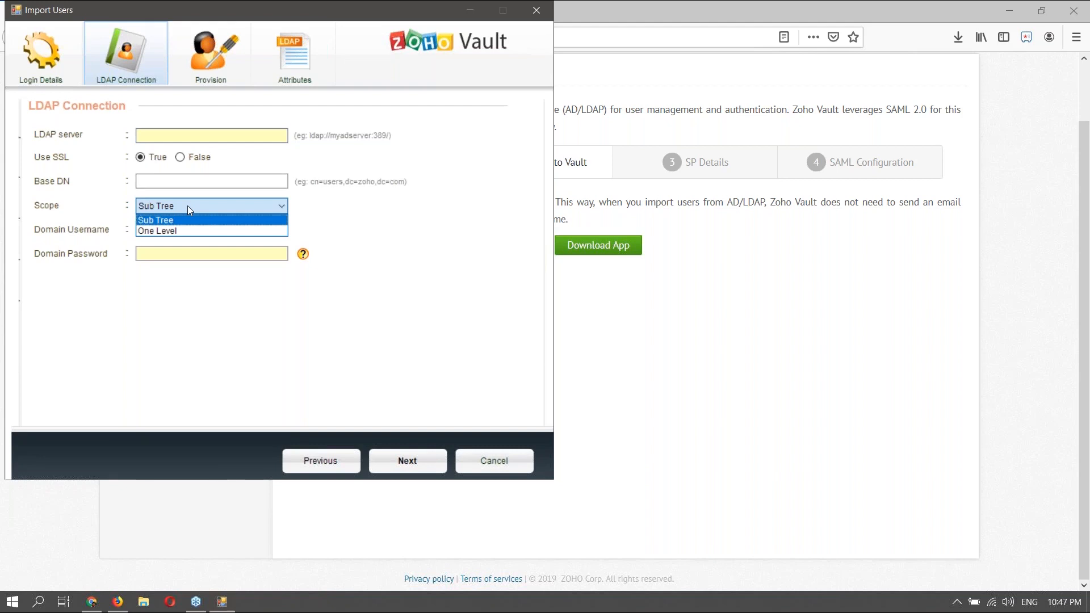
pyautogui.click(106, 215)
pyautogui.click(152, 227)
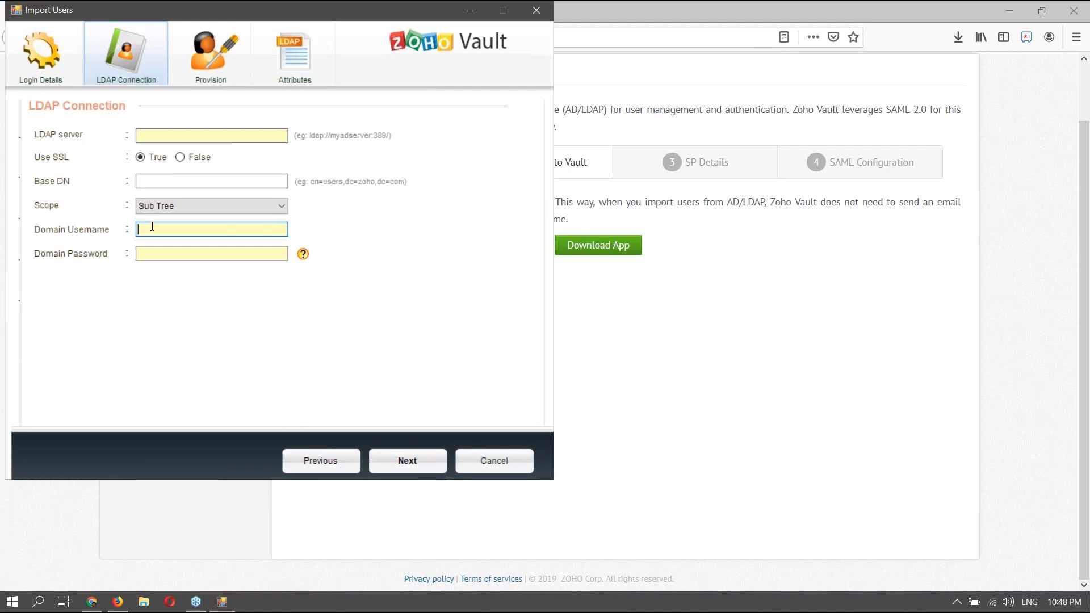
# - Enter ldap://zvault-dc1:389 as the LDAP server and set Use SSL to False
pyautogui.click(214, 131)
pyautogui.write('ld')
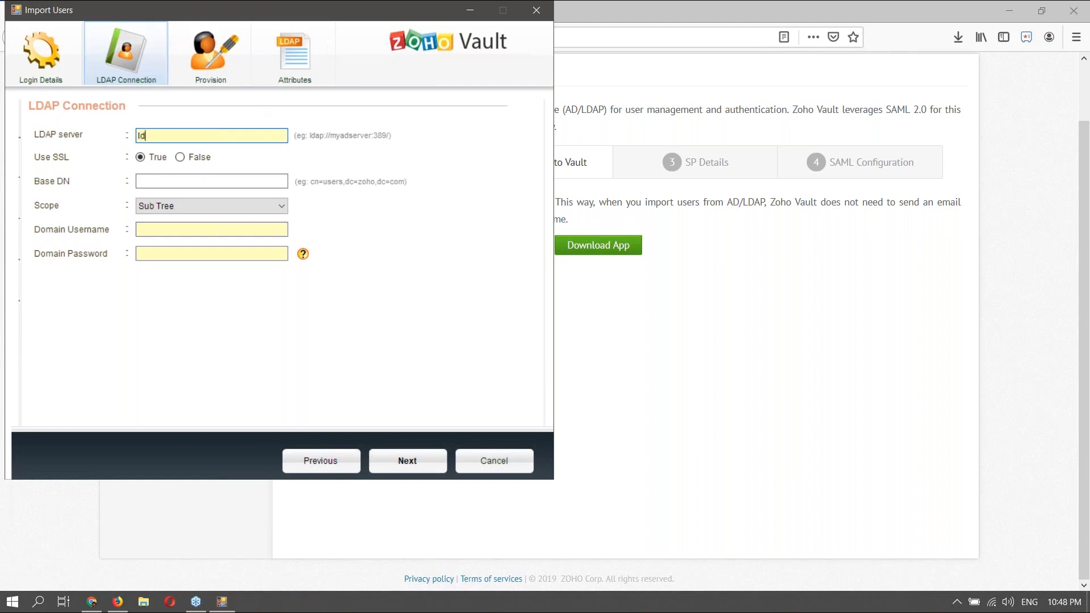
pyautogui.write('ap://zvault-dc1:389')
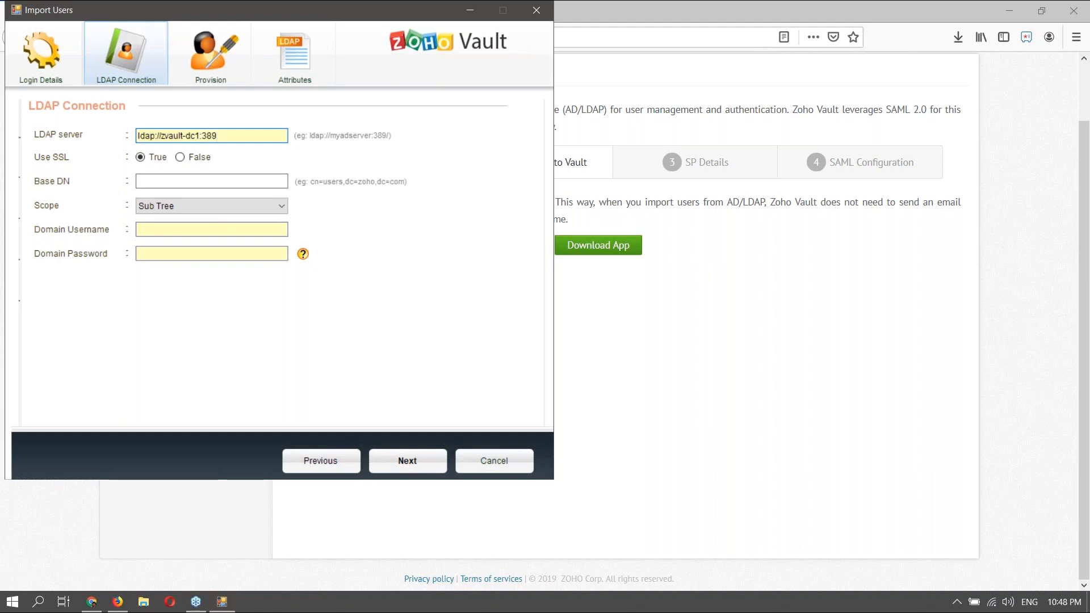
pyautogui.click(179, 157)
pyautogui.click(142, 182)
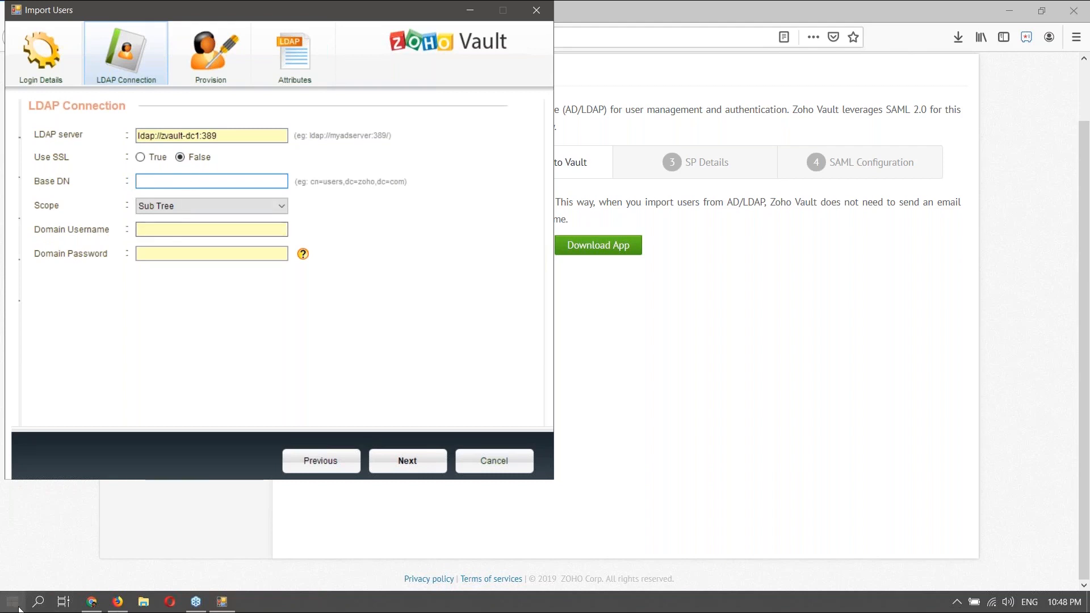
# - Launch Remote Desktop Connection via mstsc and start connecting to zvault-dc1
pyautogui.click(232, 578)
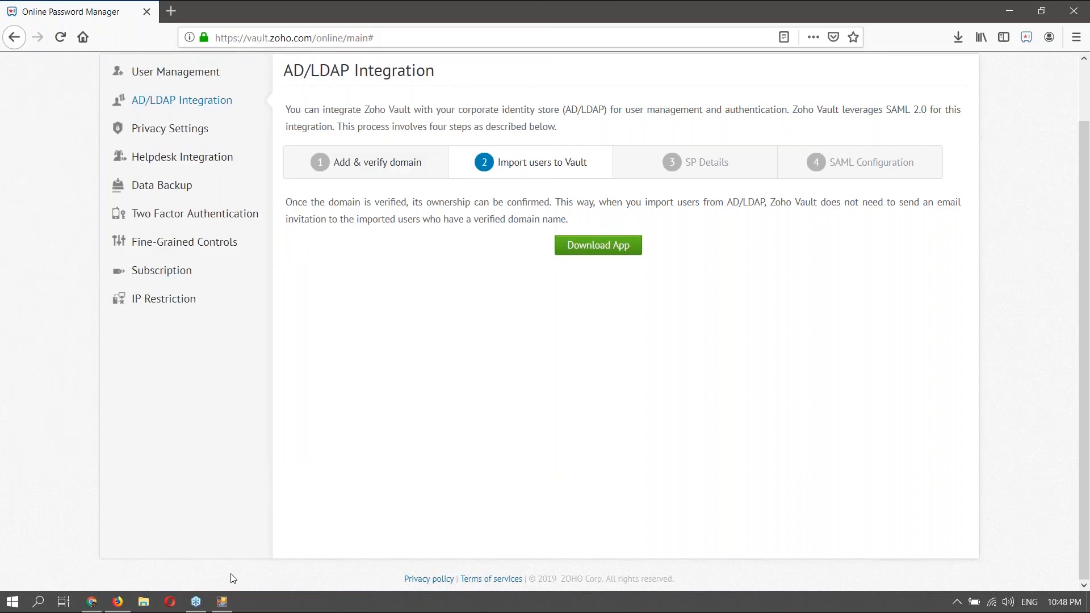
pyautogui.press('super+r')
pyautogui.write('mstsc')
pyautogui.click(108, 559)
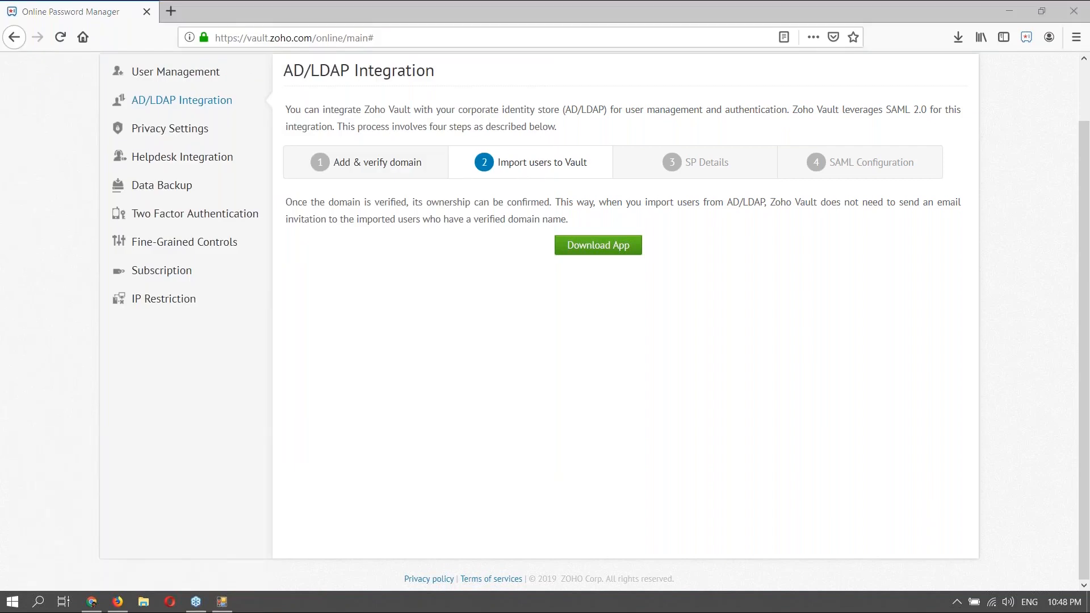
pyautogui.click(597, 261)
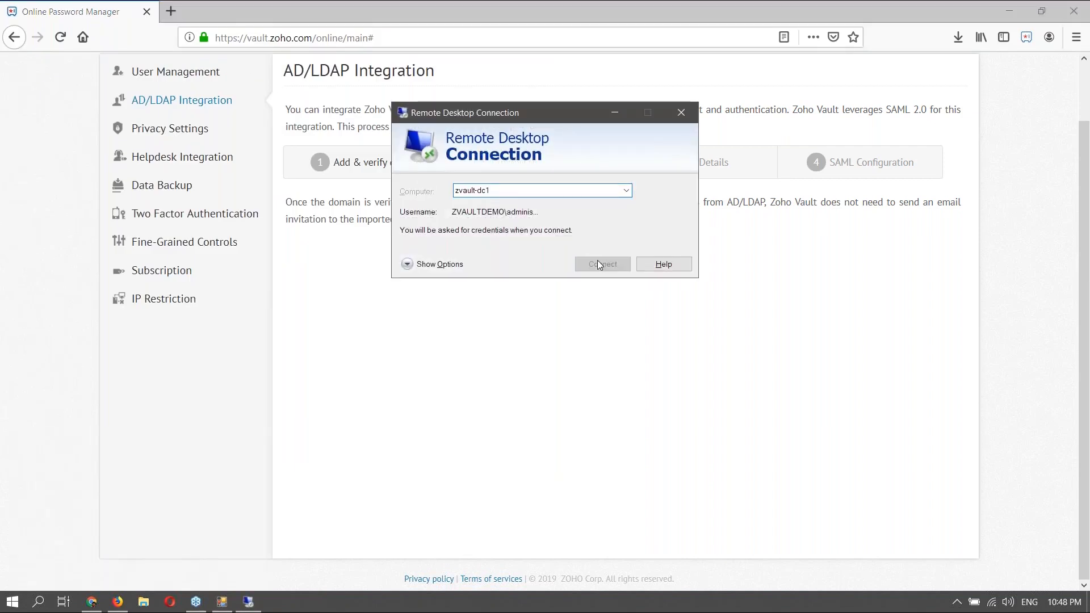
# - Copy the ZVault DC administrator password from the Zoho Vault extension and paste it to connect
pyautogui.click(1026, 41)
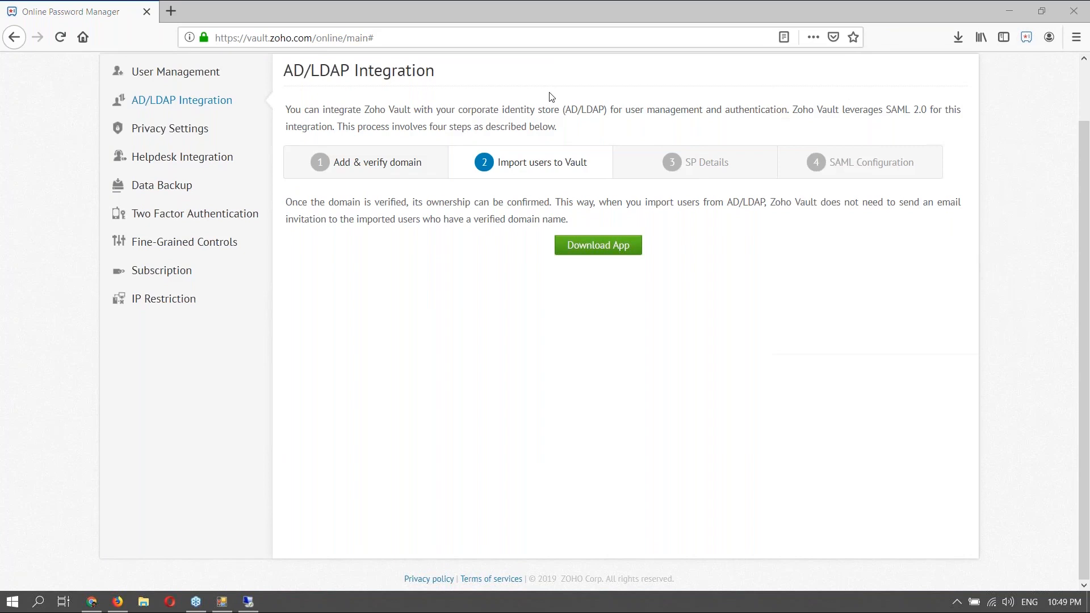
pyautogui.click(1026, 37)
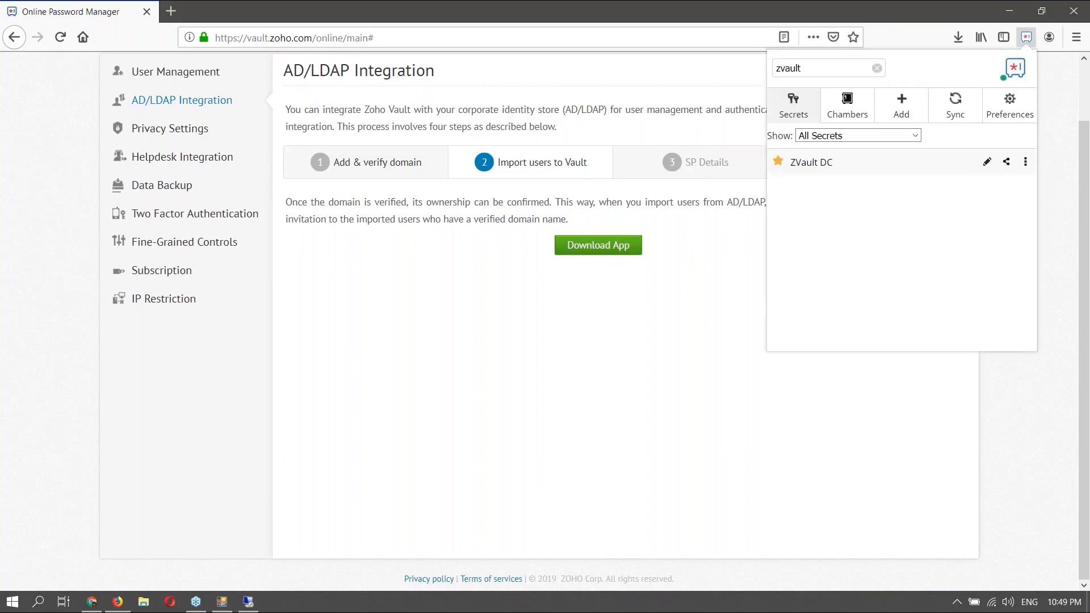
pyautogui.click(931, 165)
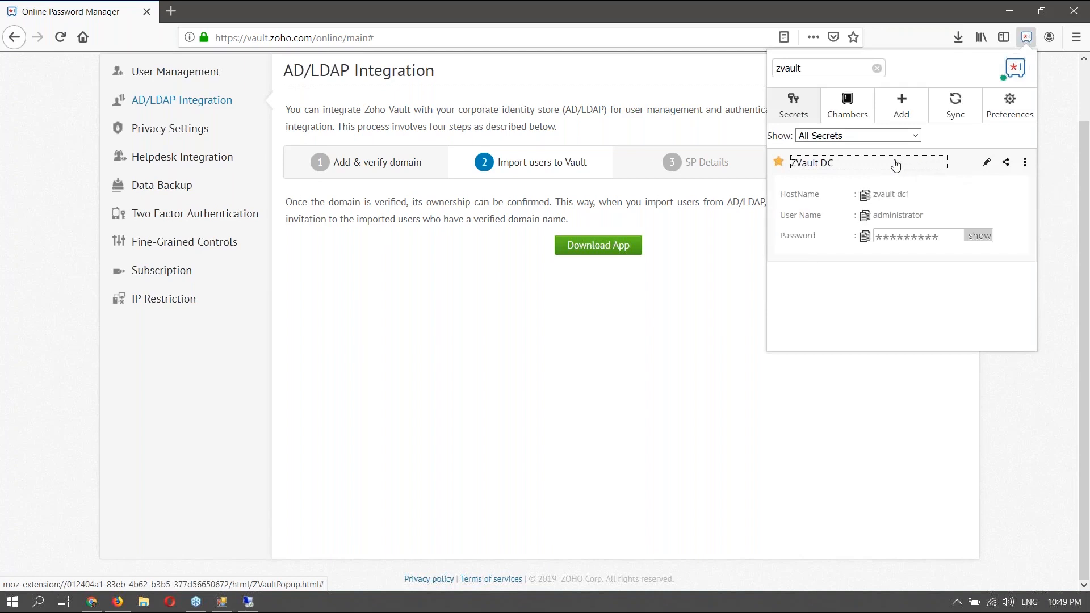
pyautogui.click(864, 236)
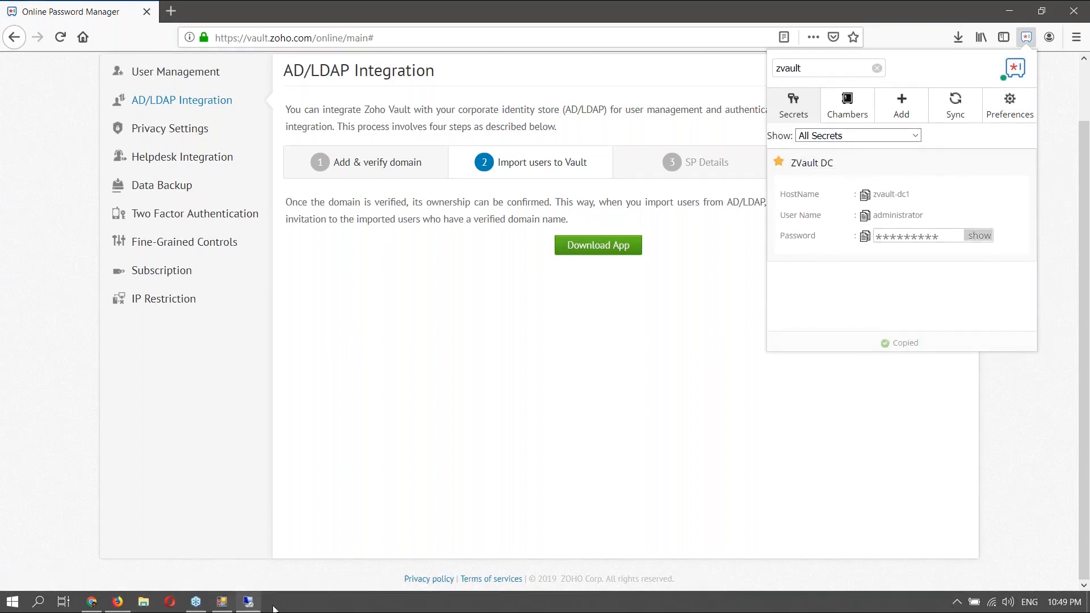
pyautogui.click(250, 602)
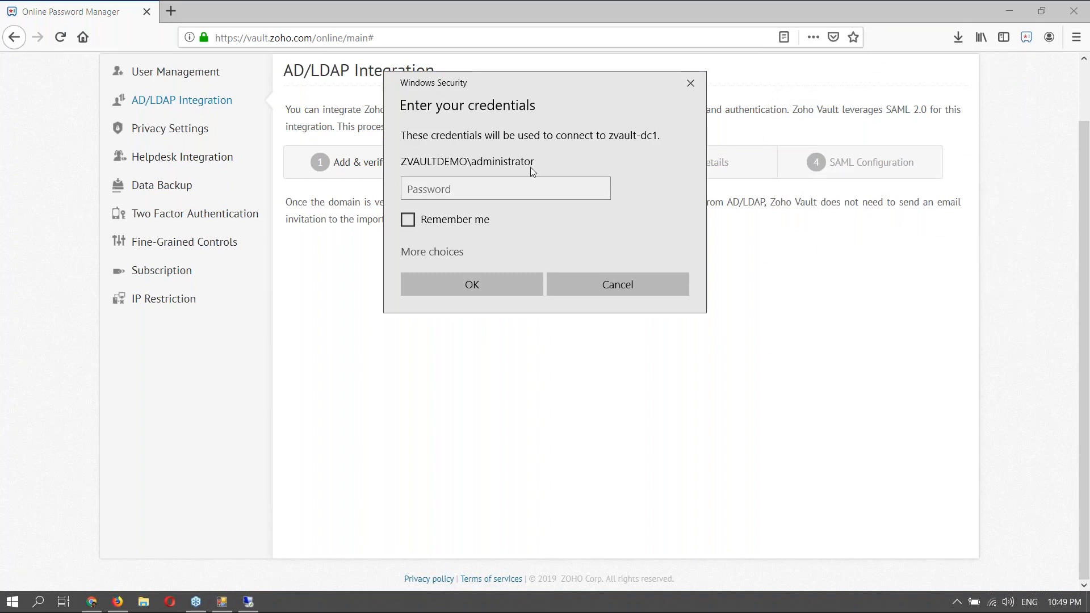
pyautogui.click(486, 186)
pyautogui.hotkey('ctrl', 'v')
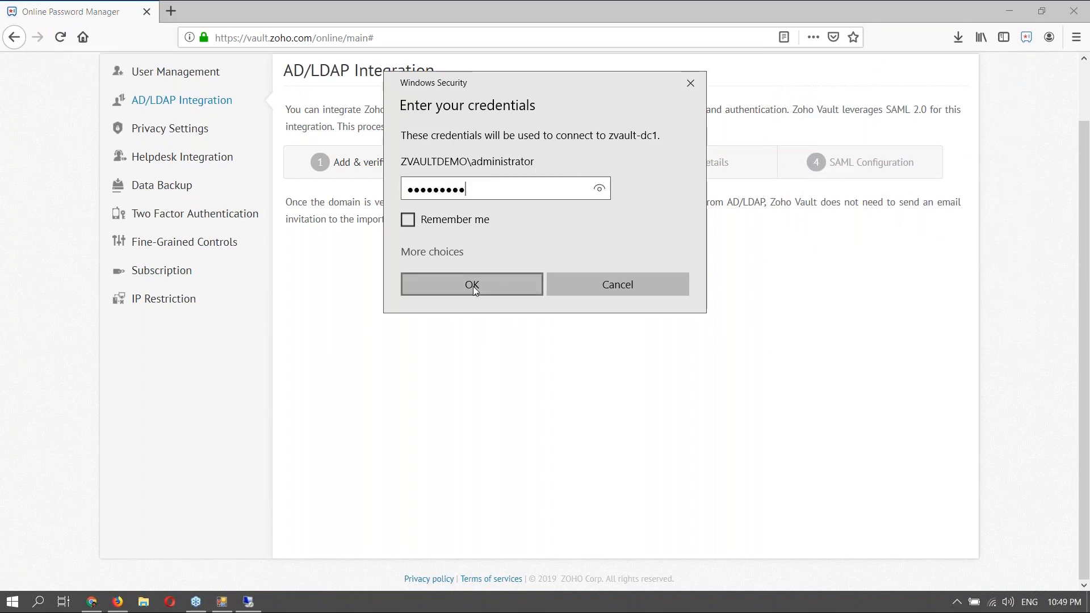
pyautogui.click(472, 286)
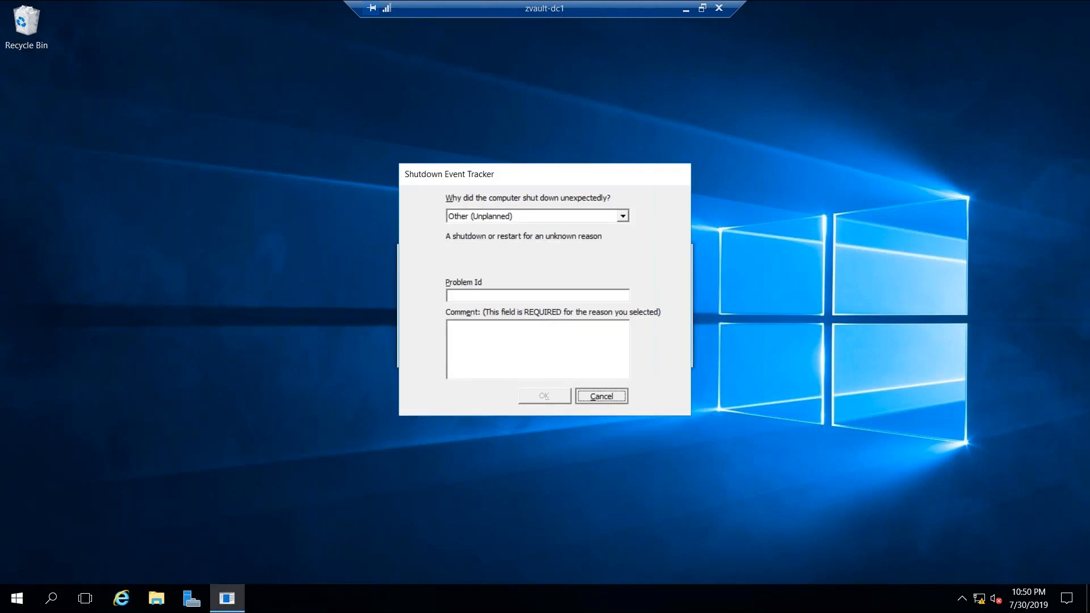
# - Dismiss the shutdown prompt, launch Active Directory Users and Computers, and close the update notice and Settings
pyautogui.click(601, 396)
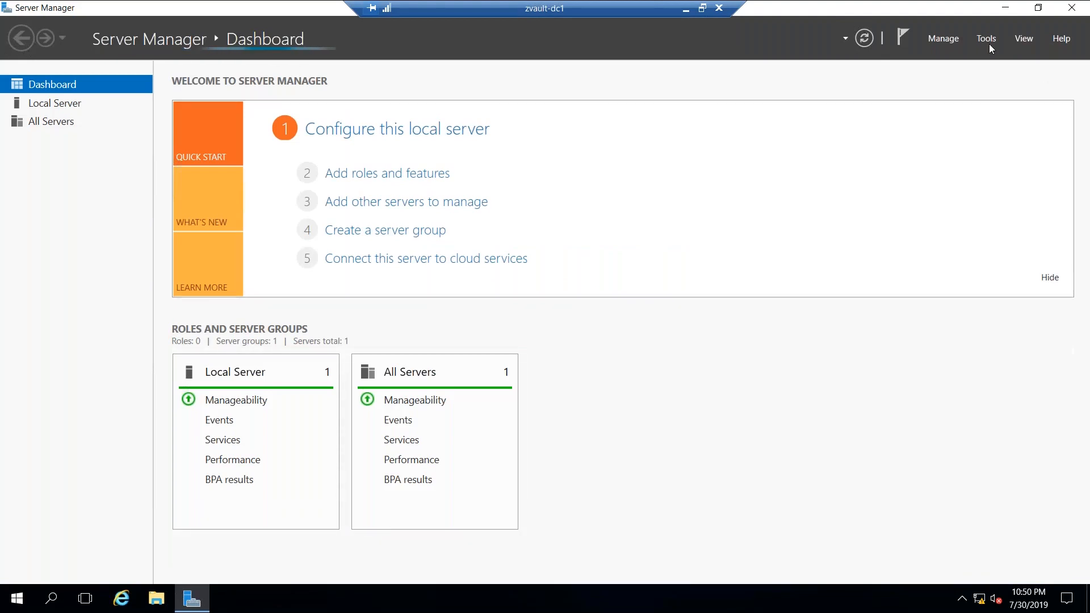
pyautogui.click(986, 39)
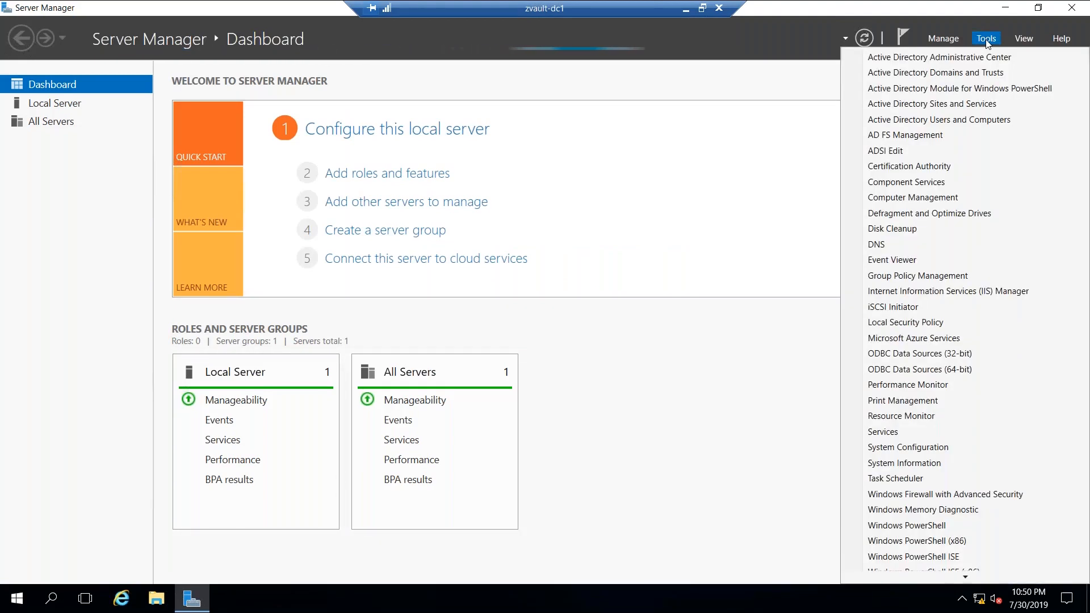
pyautogui.click(946, 121)
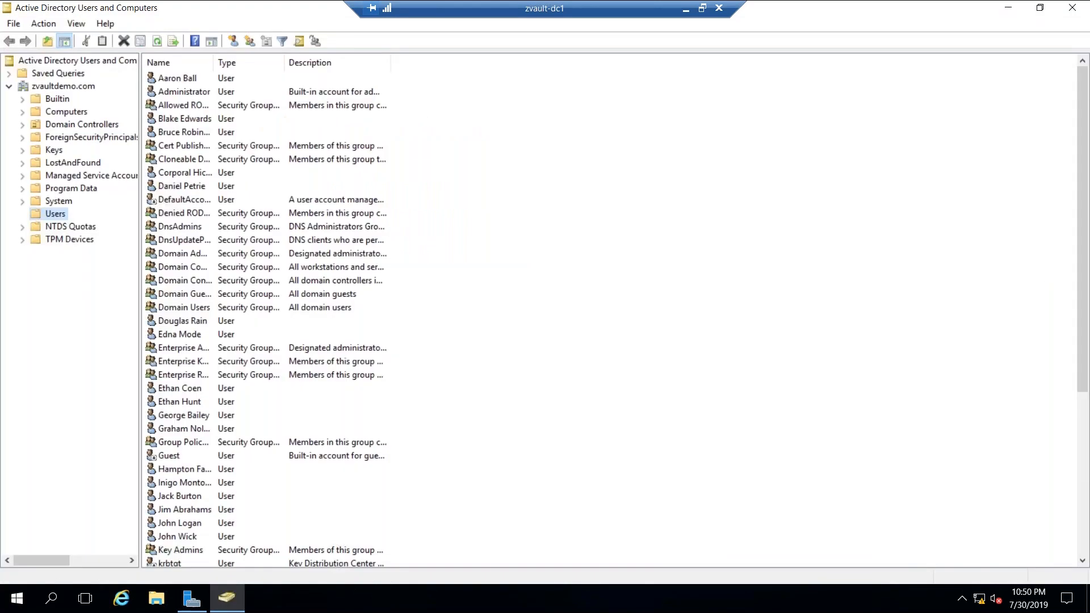
pyautogui.click(77, 24)
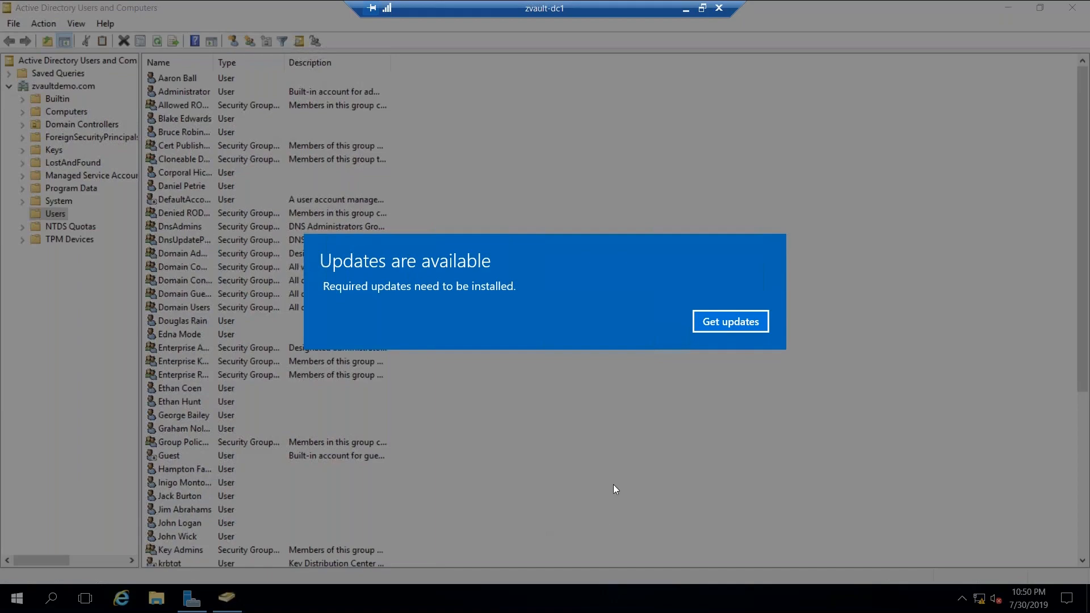
pyautogui.click(733, 326)
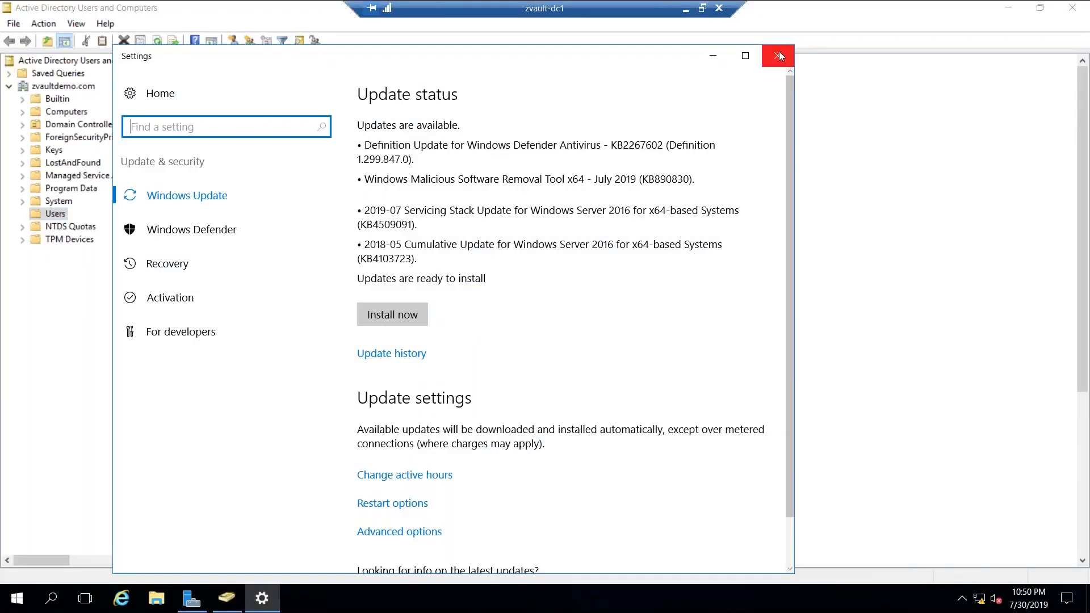
pyautogui.click(777, 55)
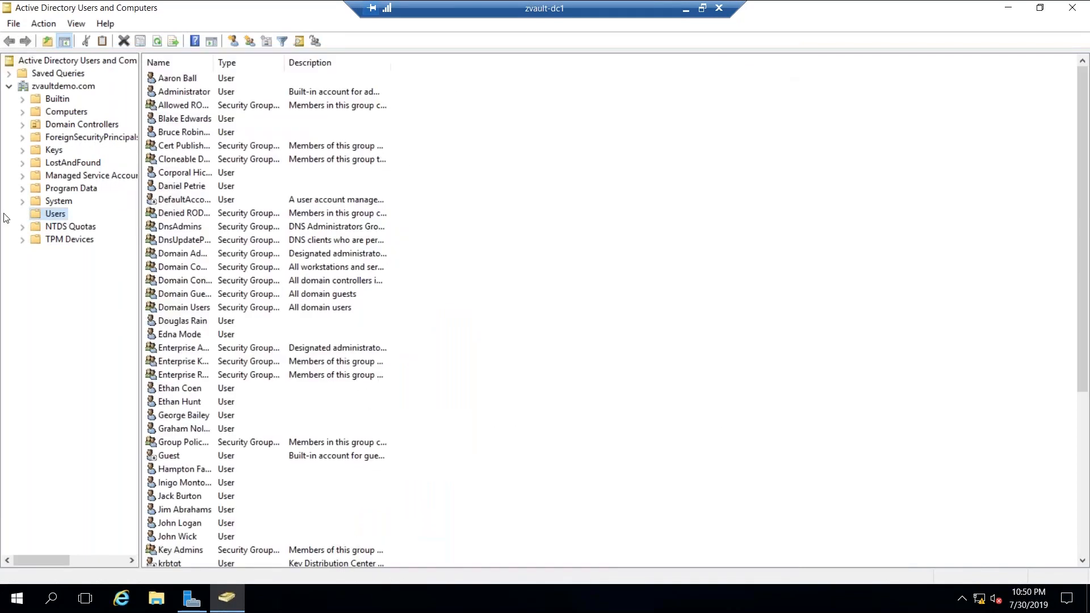
# - Copy the Users container's distinguishedName, CN=Users,DC=zvaultdemo,DC=com, from its Attribute Editor
pyautogui.rightClick(52, 216)
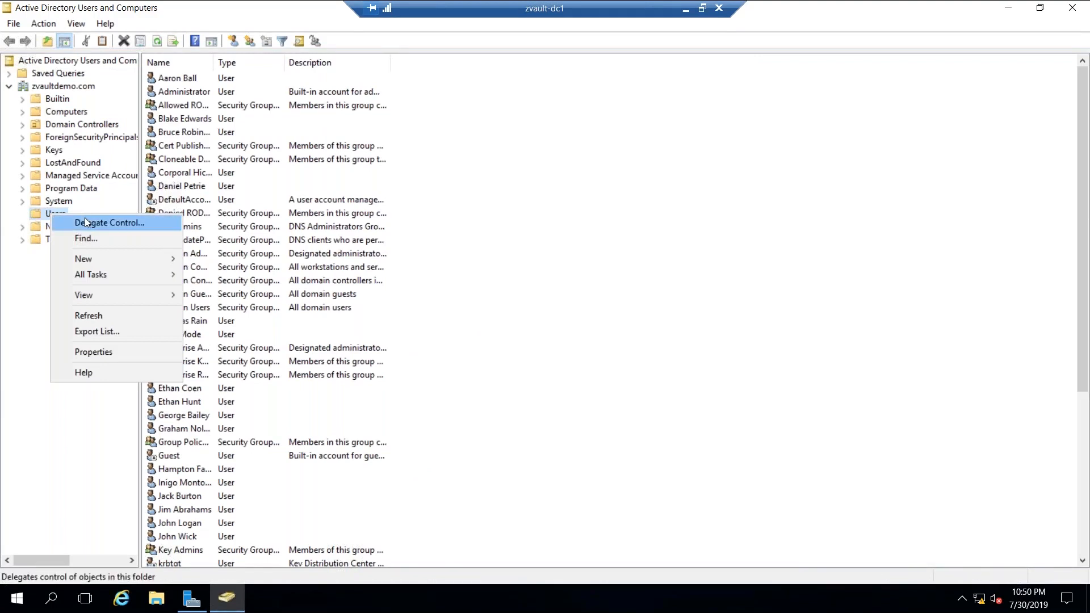
pyautogui.click(88, 351)
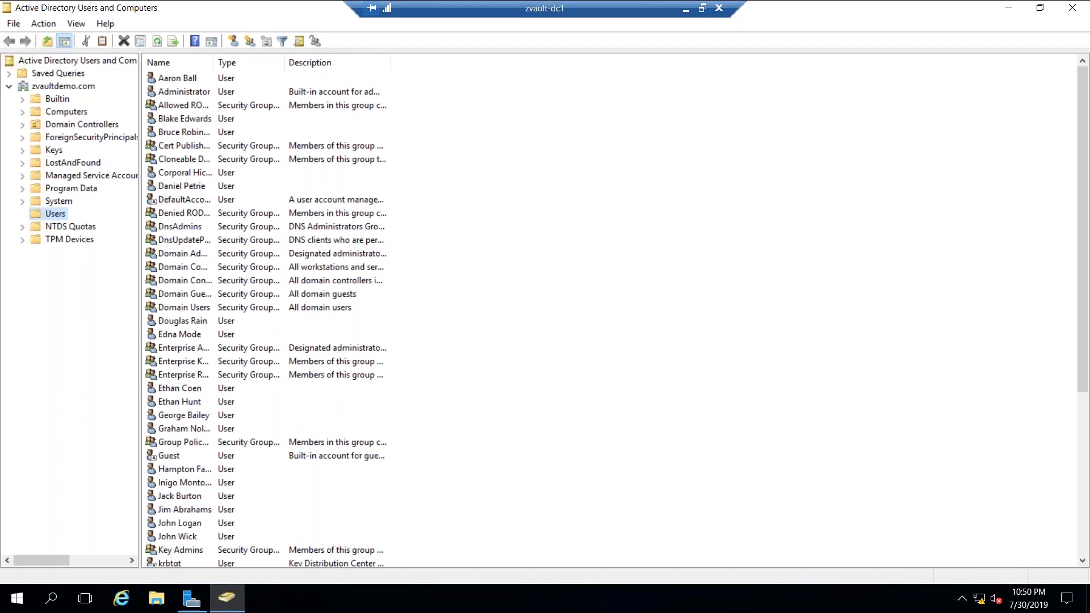
pyautogui.click(539, 162)
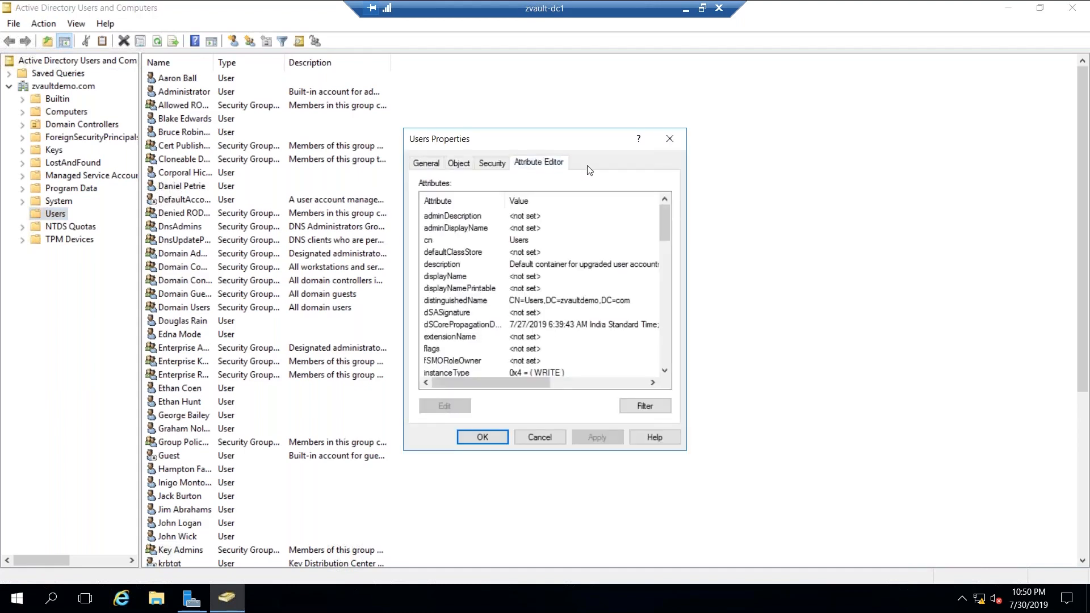
pyautogui.doubleClick(548, 301)
pyautogui.hotkey('ctrl', 'c')
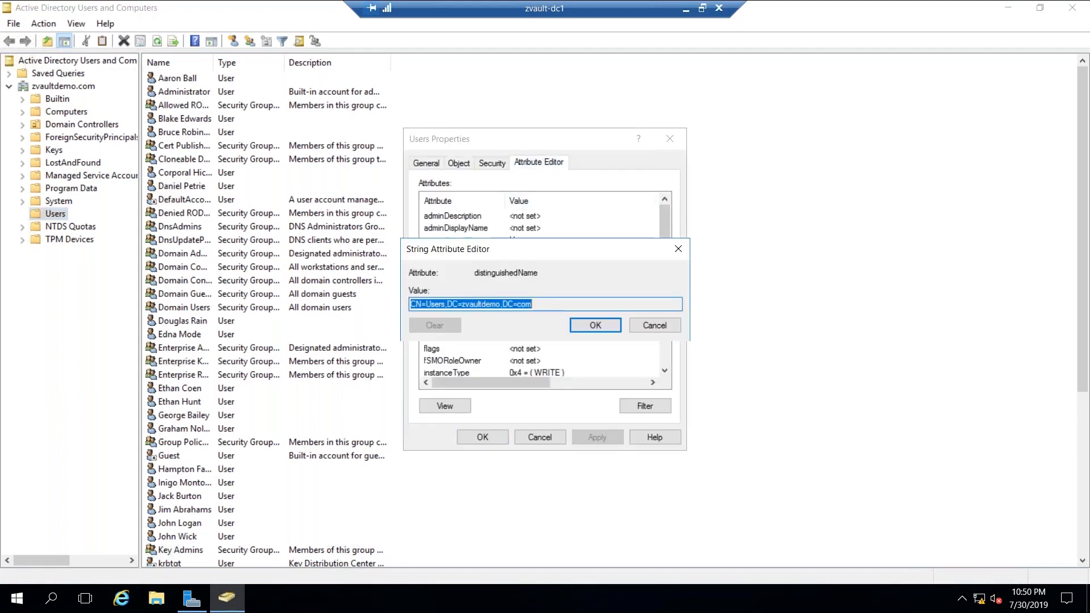
pyautogui.click(595, 325)
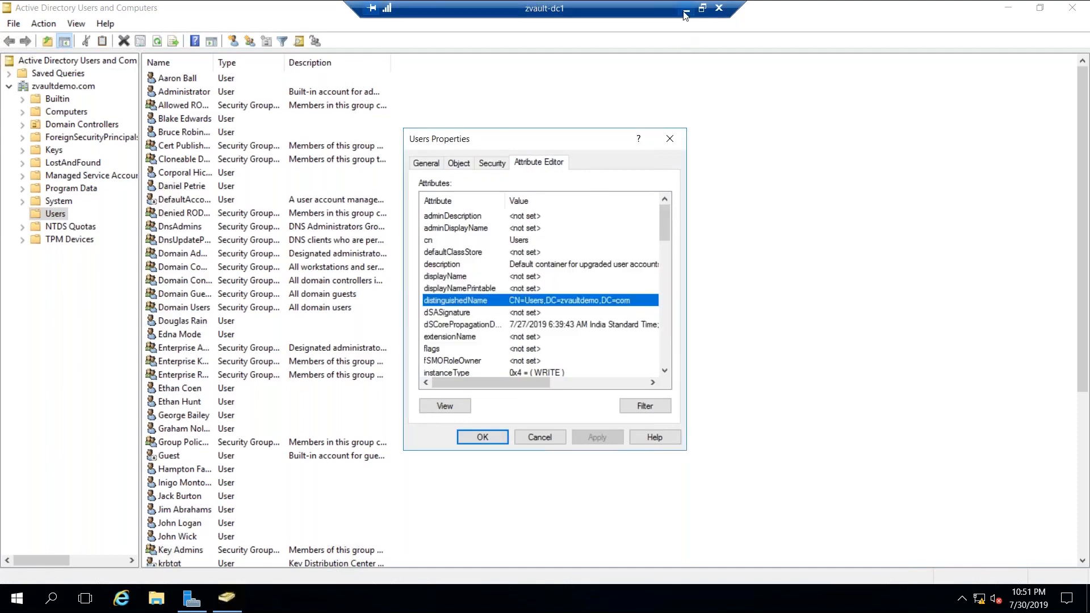
pyautogui.click(686, 13)
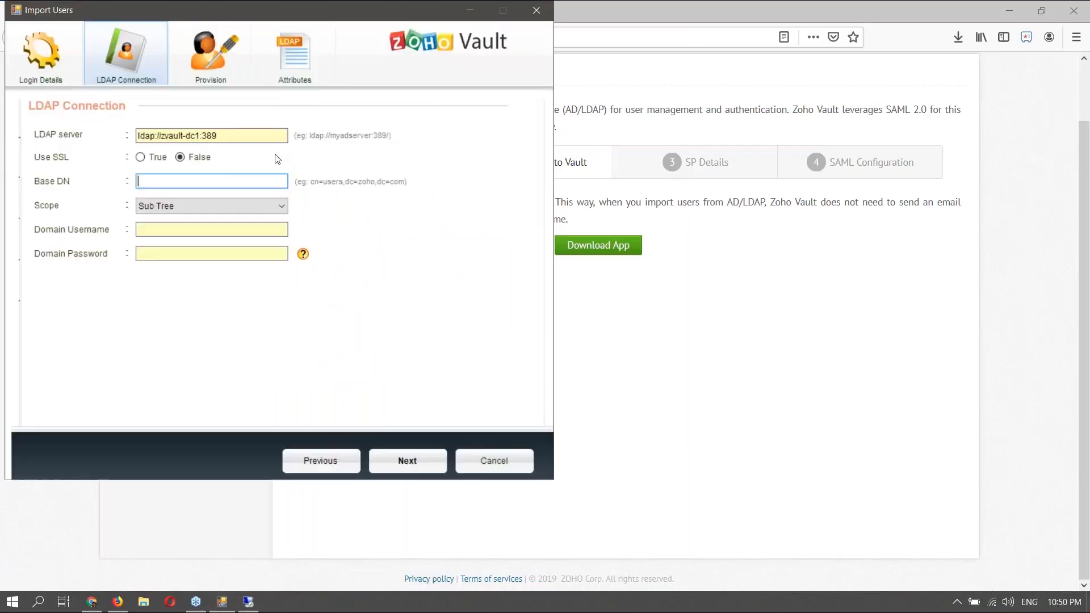
# - Paste CN=Users,DC=zvaultdemo,DC=com as the Base DN, then return to the zvault-dc1 session
pyautogui.hotkey('ctrl', 'v')
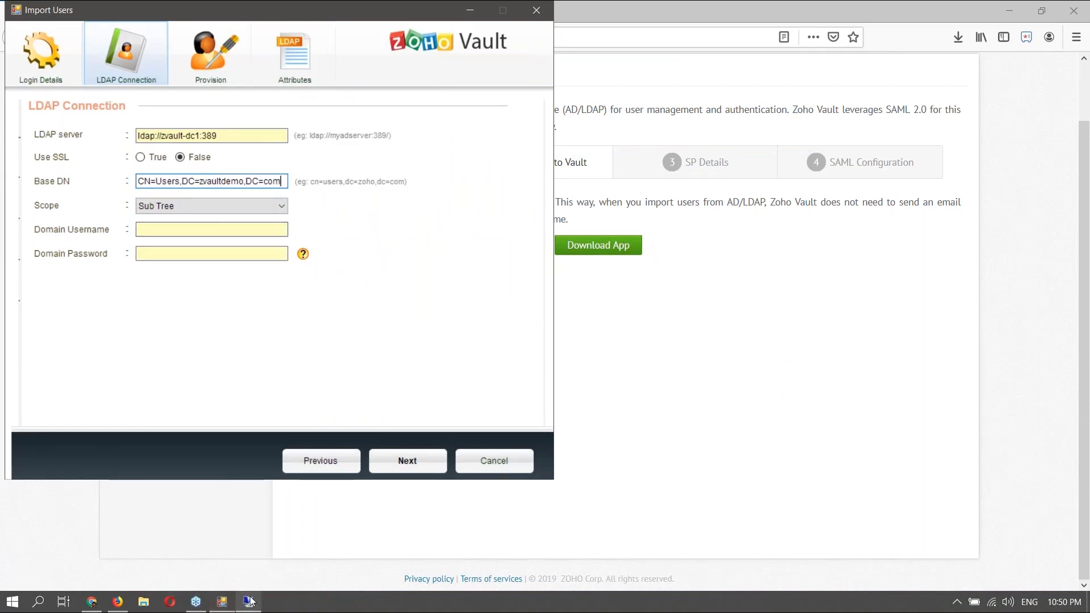
pyautogui.moveTo(251, 600)
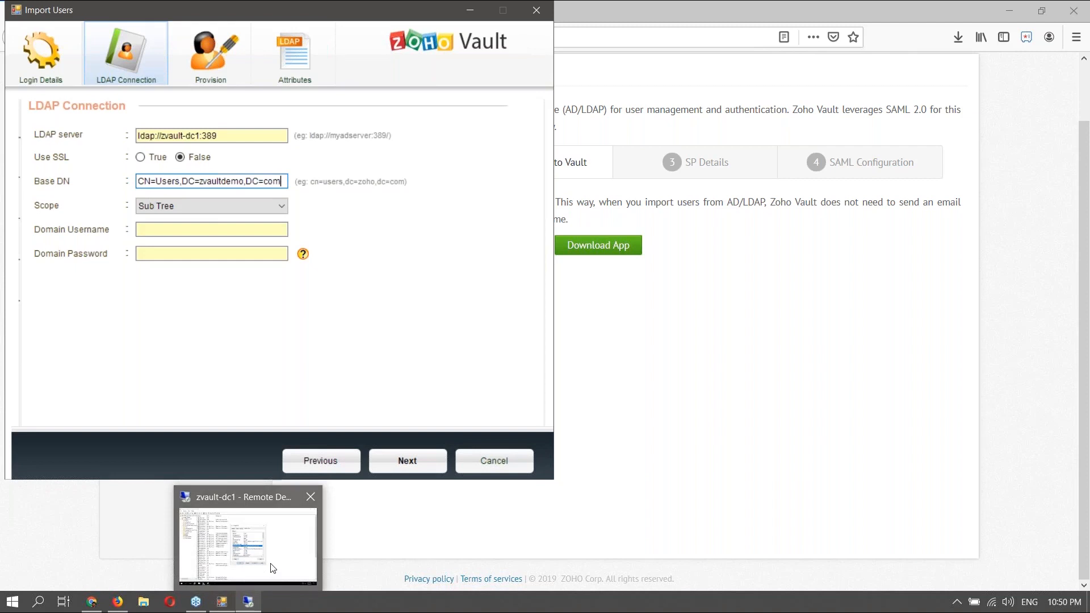
pyautogui.click(273, 569)
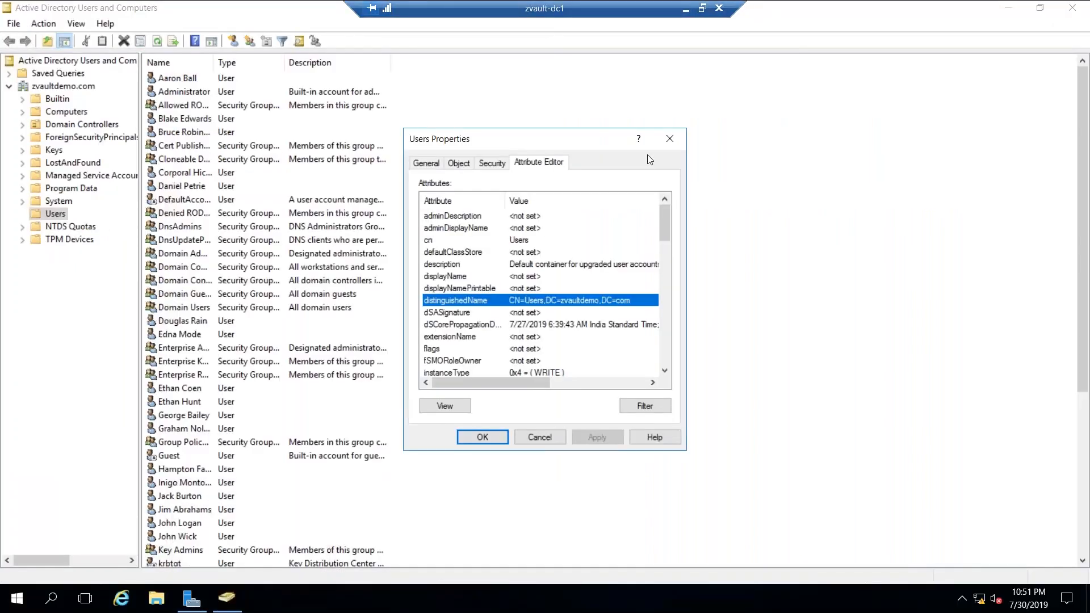
# - Copy the Administrator account's distinguishedName from its Attribute Editor
pyautogui.click(661, 143)
pyautogui.rightClick(184, 91)
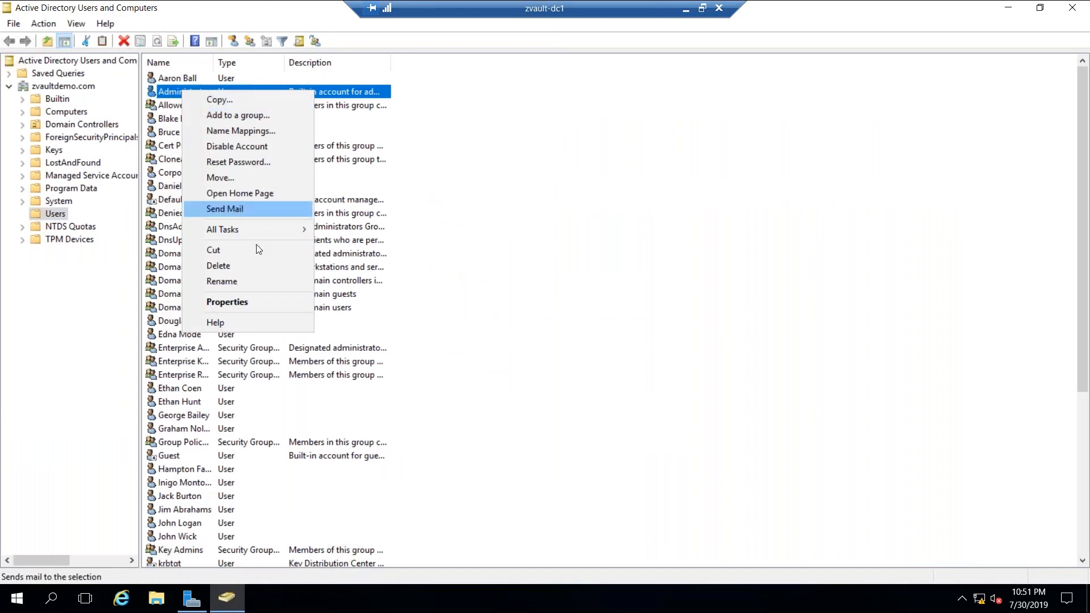
pyautogui.click(244, 302)
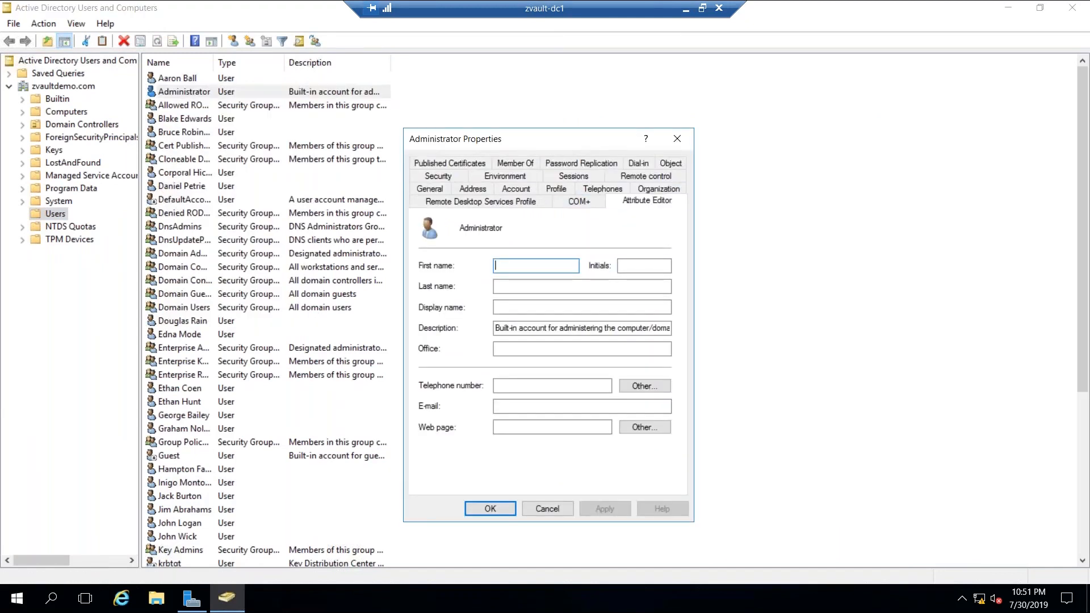
pyautogui.scroll(-5, 566, 364)
pyautogui.scroll(-5, 565, 364)
pyautogui.doubleClick(570, 350)
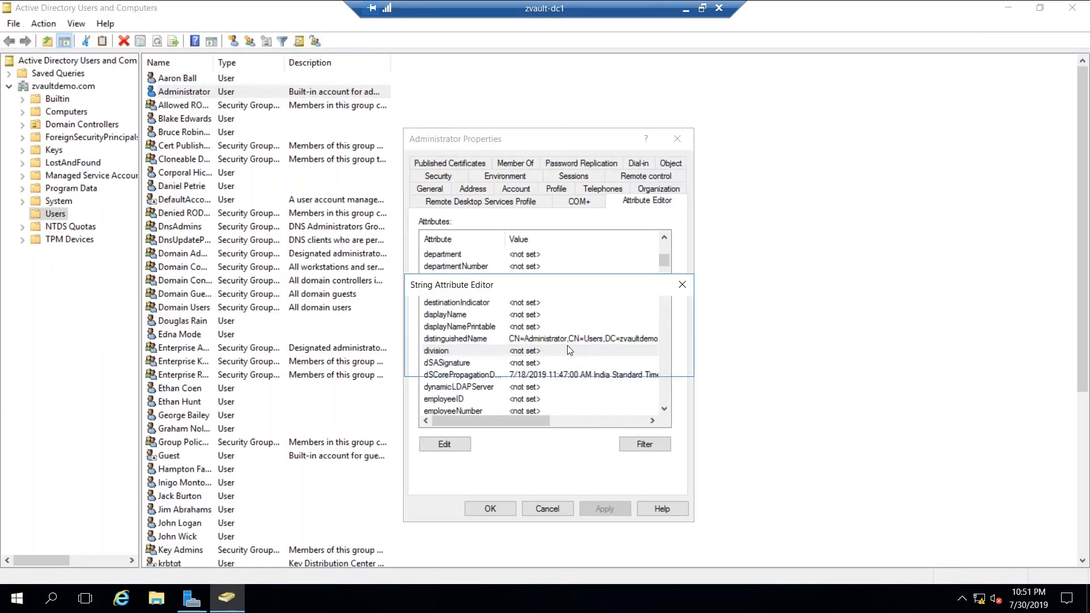
pyautogui.click(657, 361)
pyautogui.doubleClick(570, 339)
pyautogui.hotkey('ctrl', 'c')
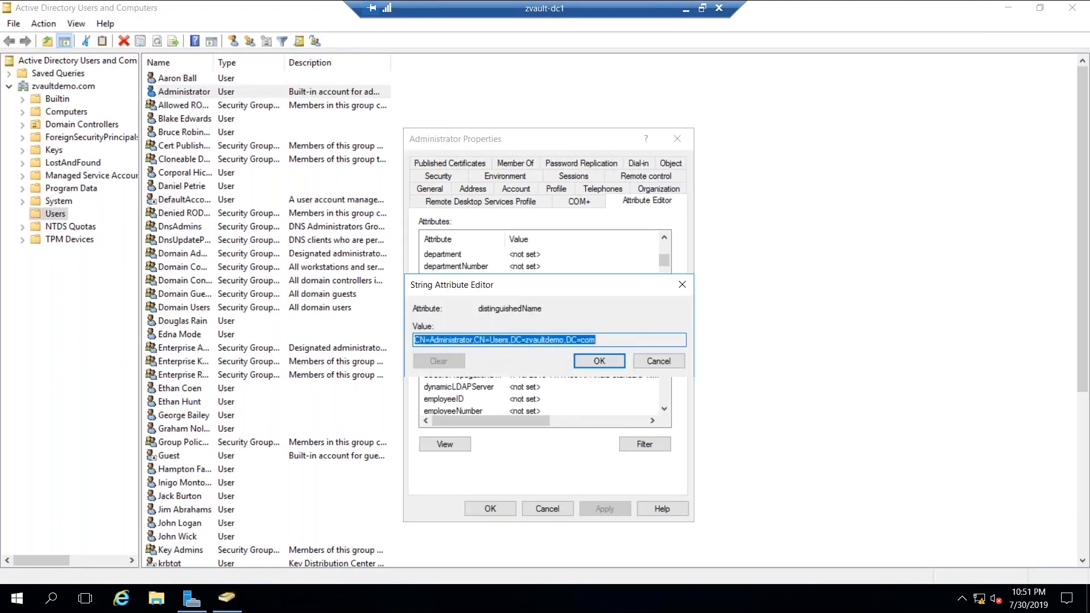
pyautogui.click(658, 361)
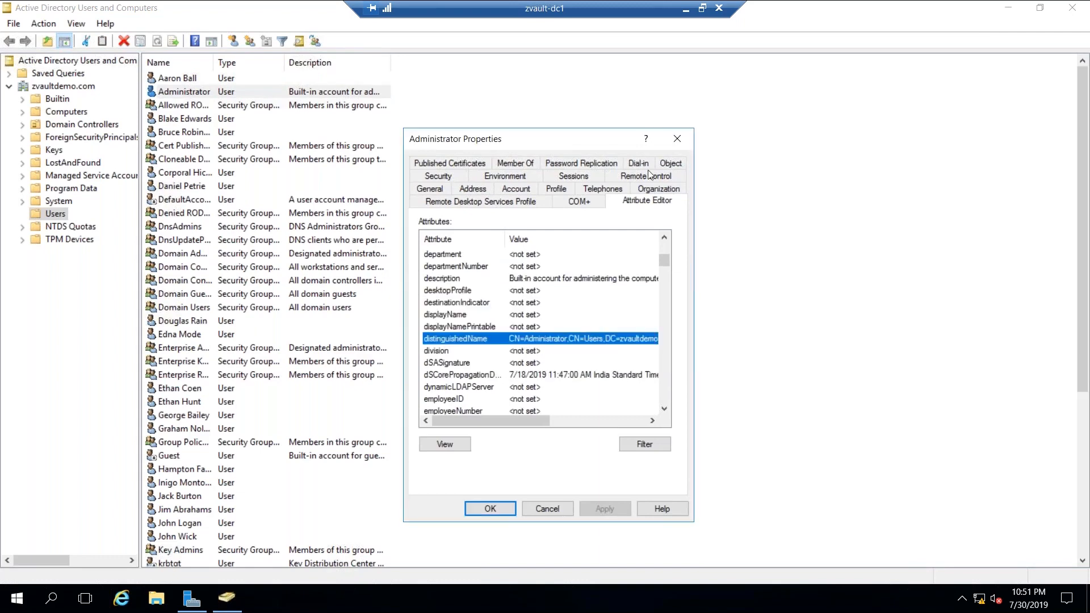
# - Paste the Administrator's distinguished name into the Import Users Domain Username field
pyautogui.click(684, 8)
pyautogui.click(212, 229)
pyautogui.hotkey('ctrl', 'v')
# - Copy the ZVault DC secret's password from the Vault extension and paste it as Domain Password
pyautogui.click(158, 254)
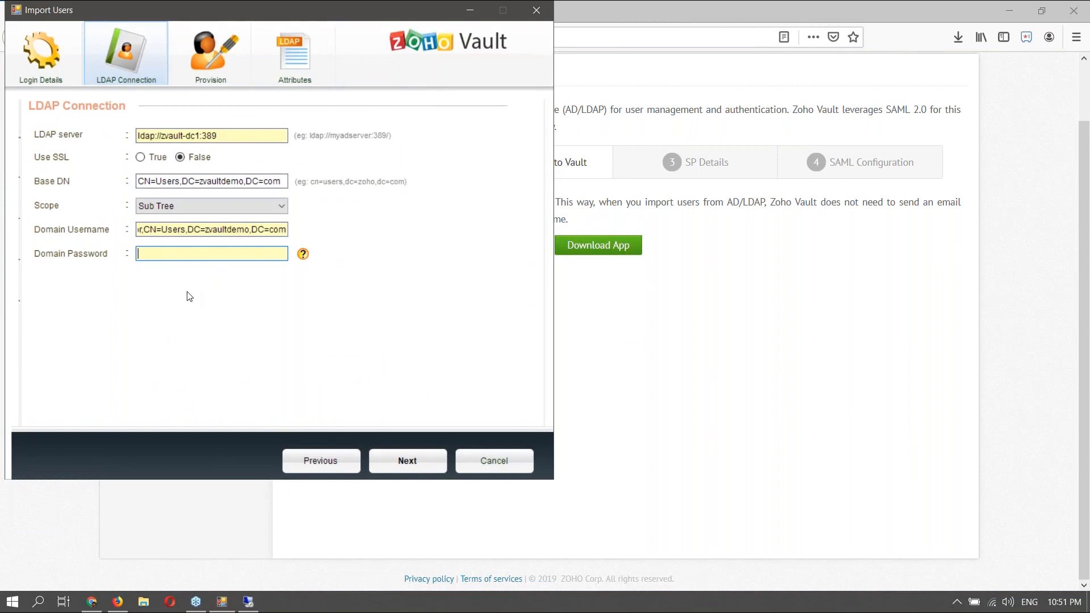
pyautogui.click(1025, 38)
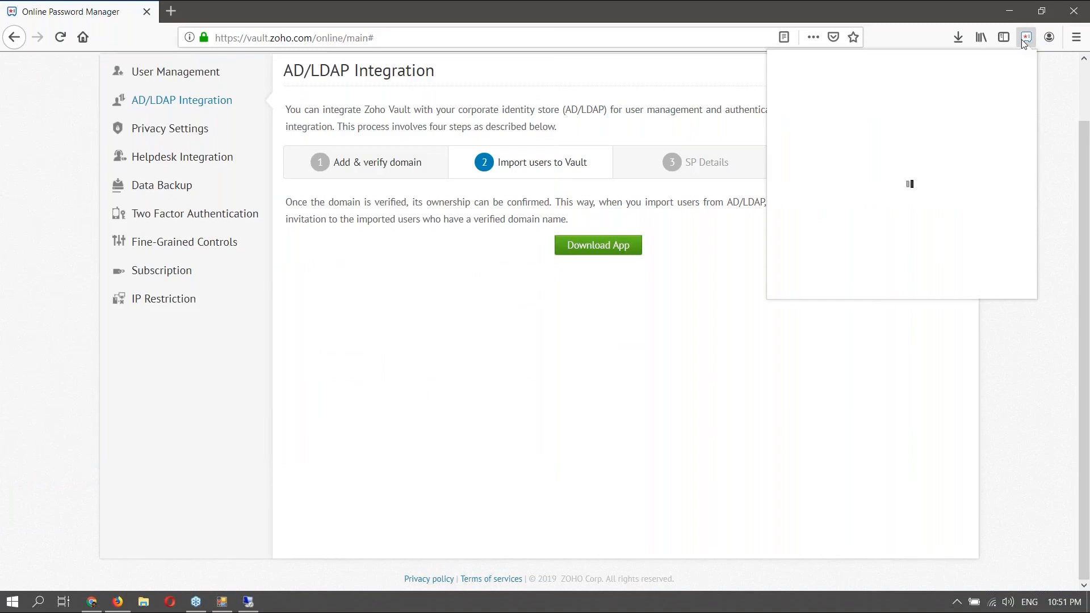
pyautogui.click(839, 165)
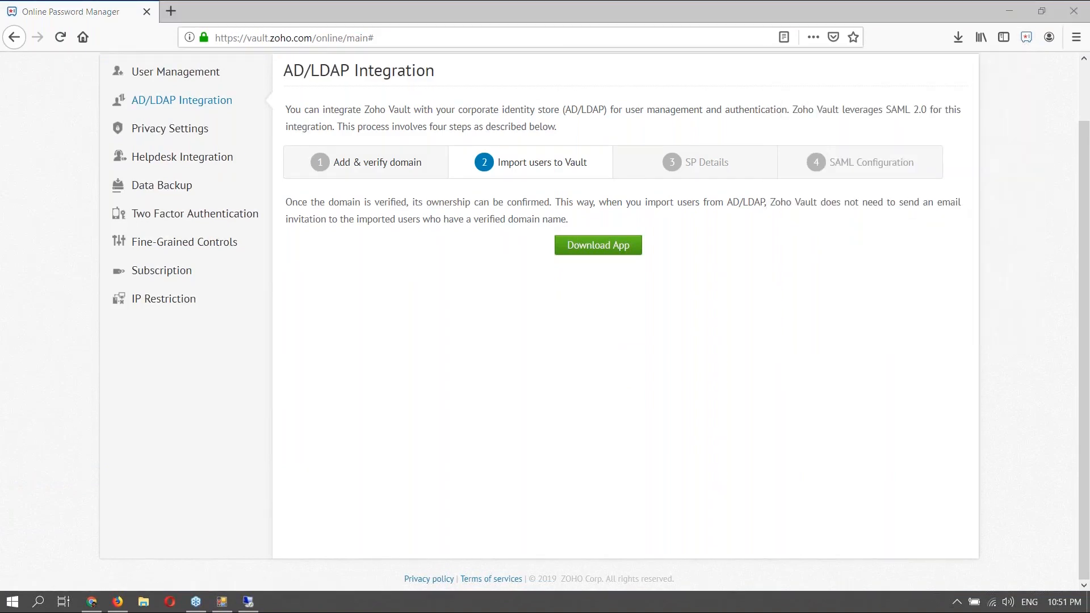
pyautogui.click(1025, 37)
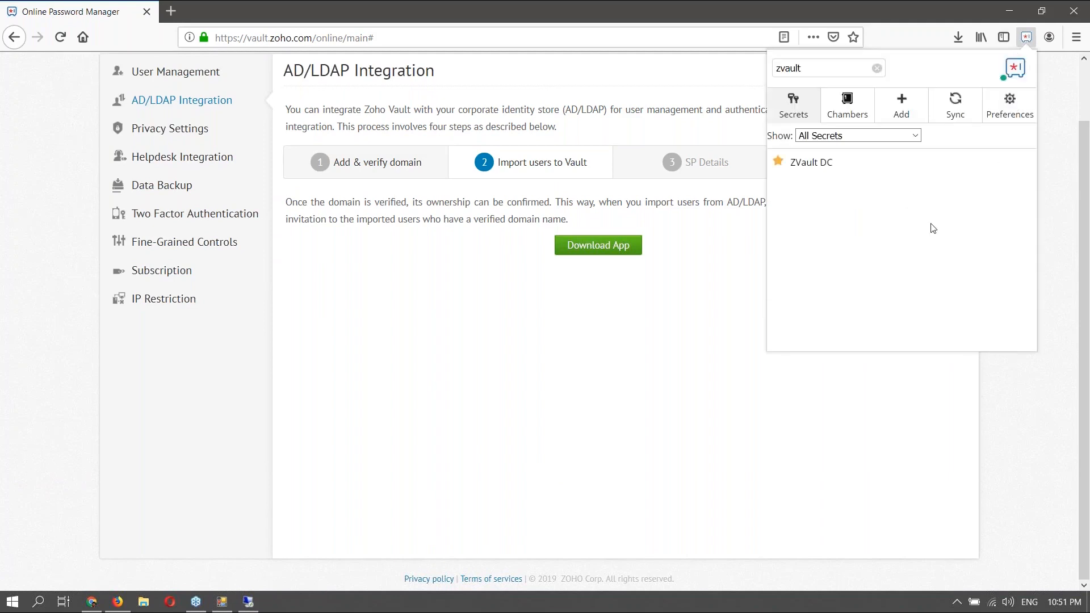
pyautogui.click(820, 166)
pyautogui.click(865, 236)
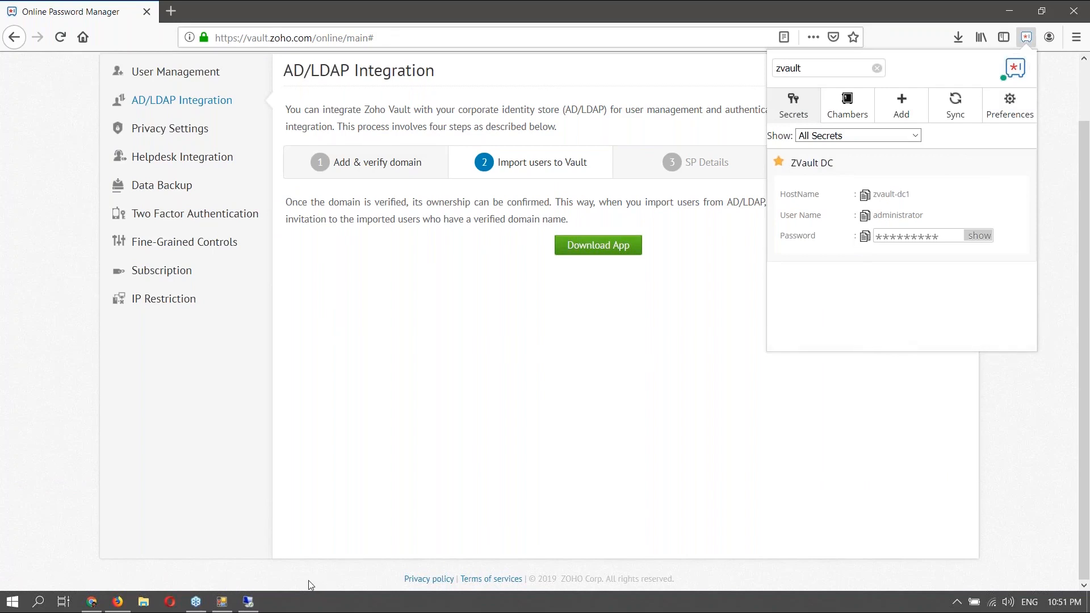
pyautogui.click(222, 602)
pyautogui.click(152, 255)
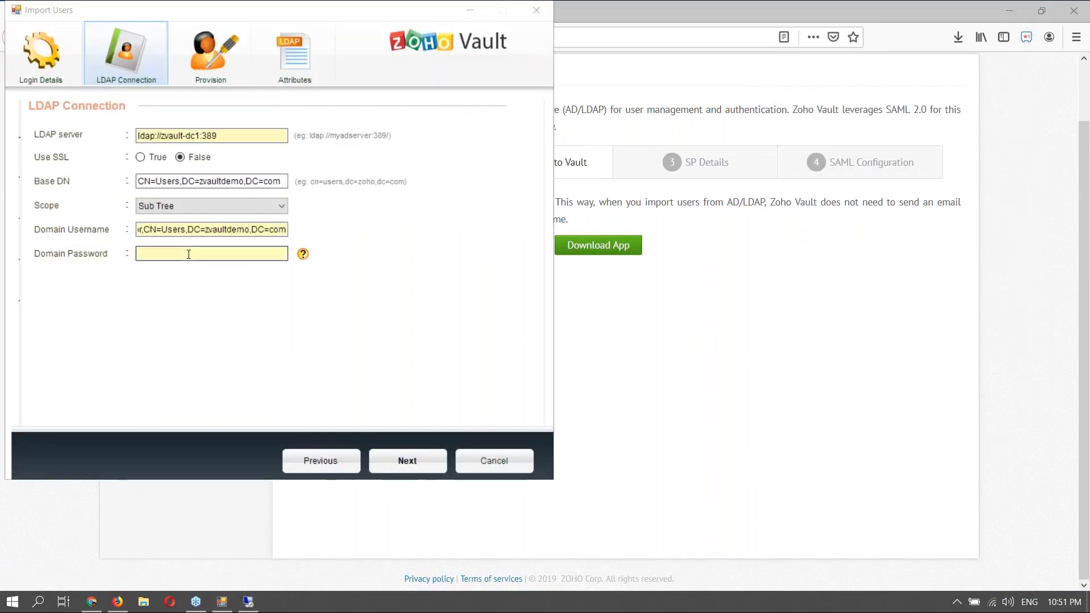
pyautogui.hotkey('ctrl', 'v')
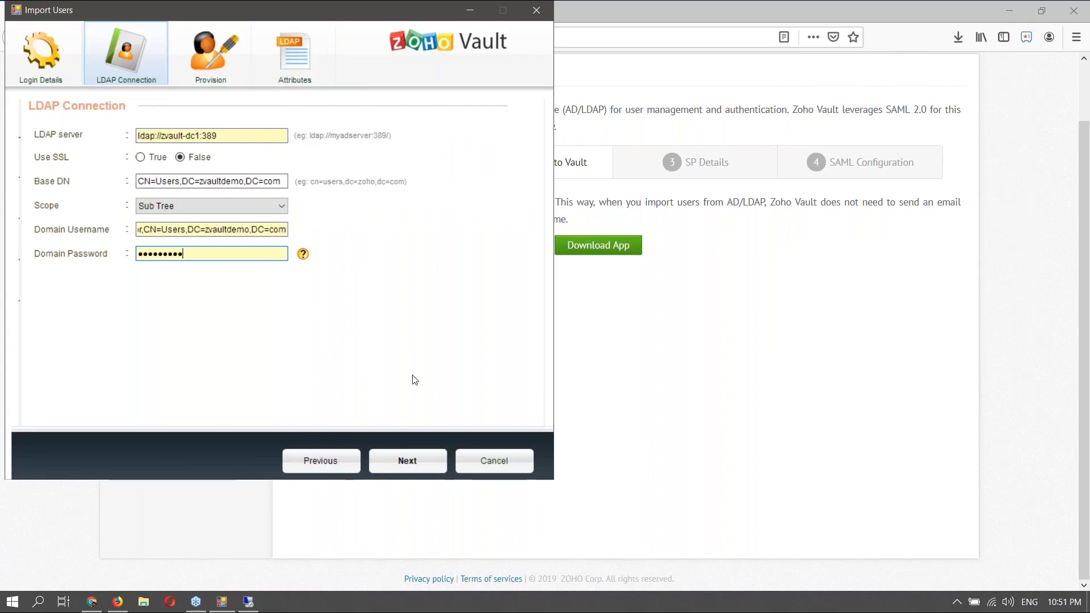
# - Advance to the Provision step and select Sync Users instead of Import Users
pyautogui.click(408, 466)
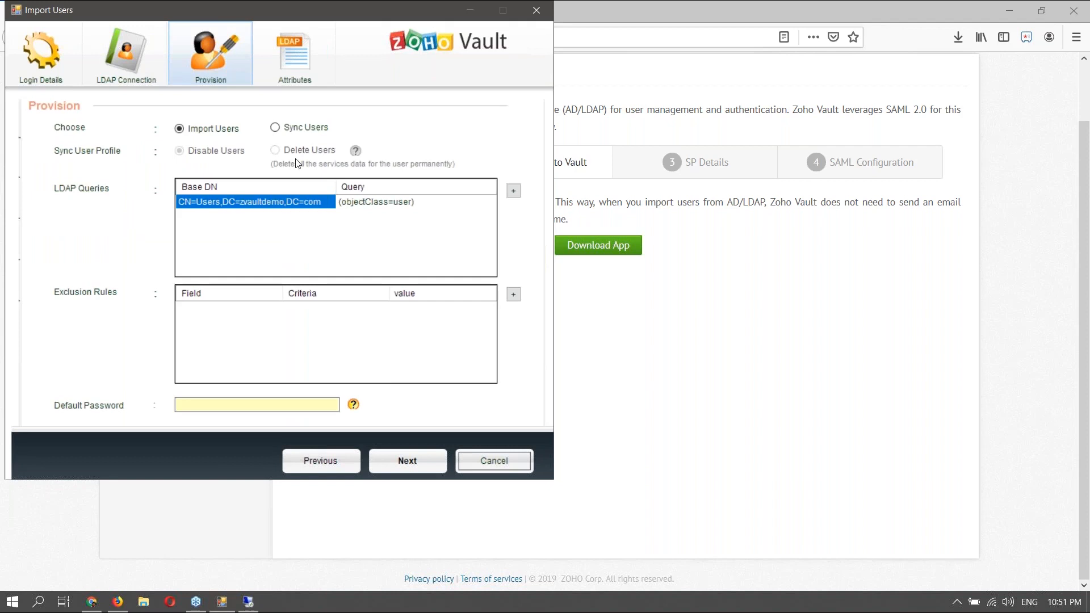
pyautogui.click(277, 129)
pyautogui.click(181, 129)
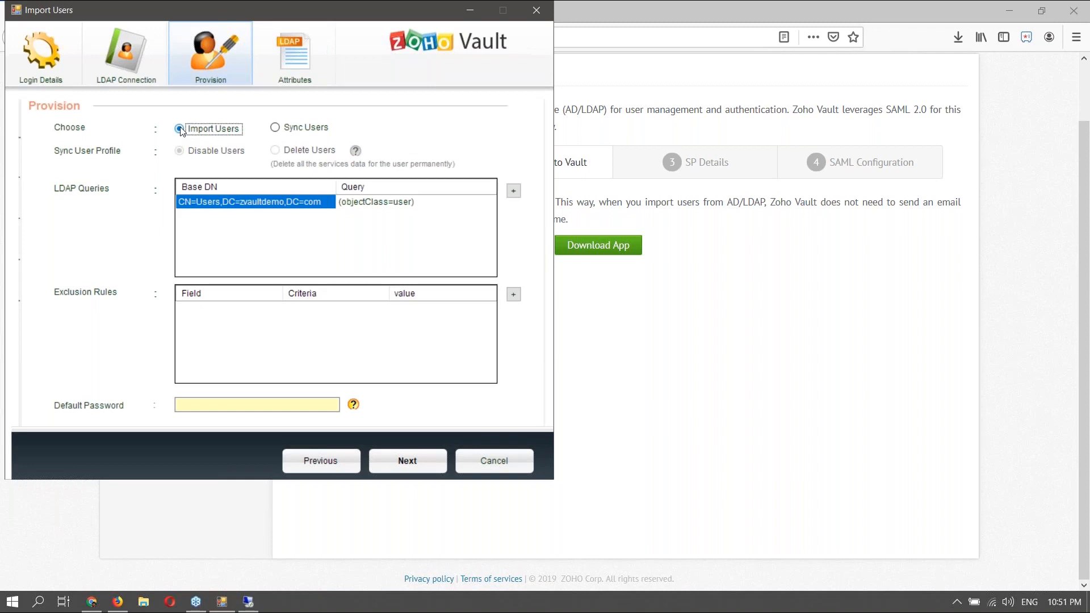
pyautogui.click(275, 128)
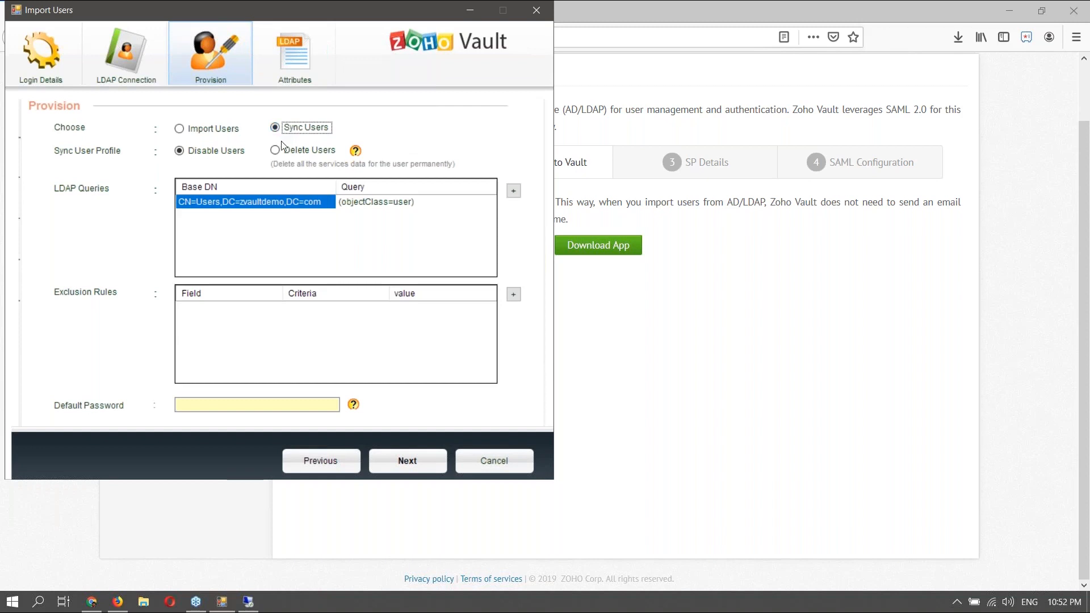
# - Try the Delete Users and Disable Users options, then switch provisioning back to Import Users
pyautogui.click(279, 152)
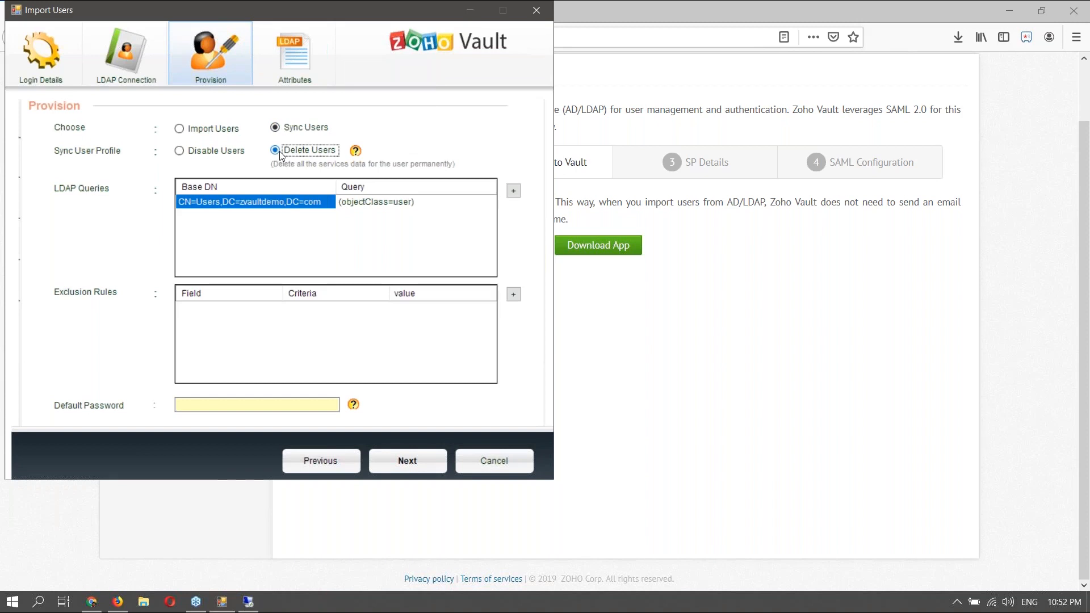
pyautogui.click(185, 152)
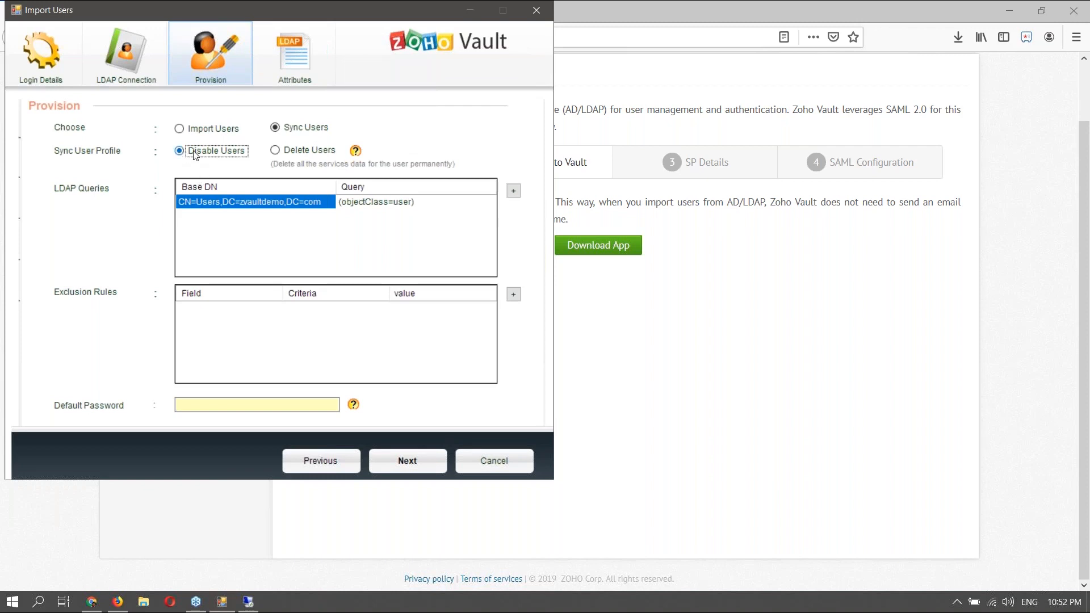
pyautogui.click(180, 129)
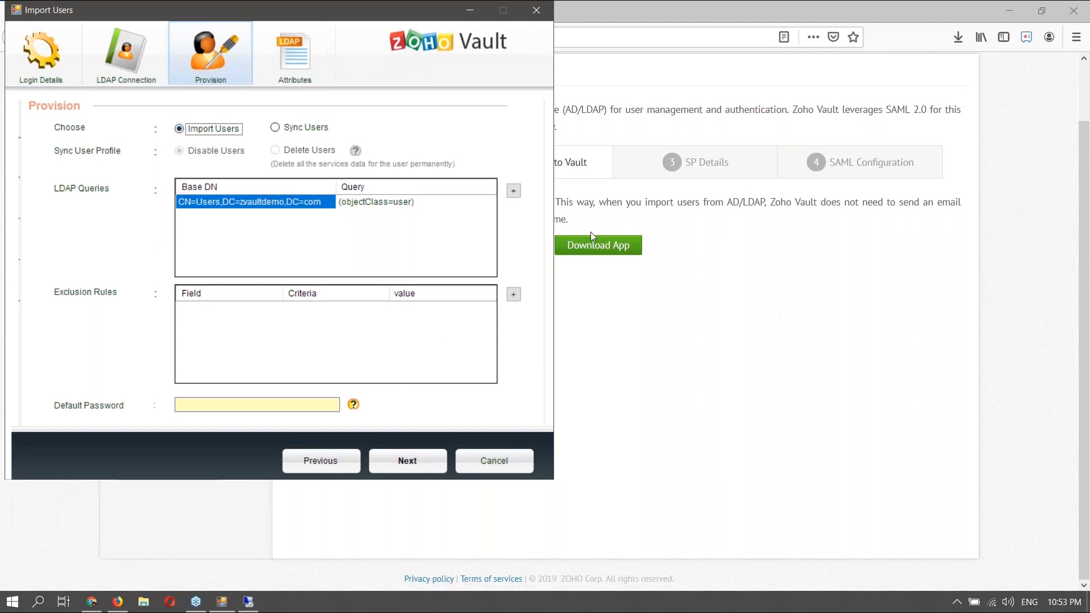
pyautogui.doubleClick(233, 202)
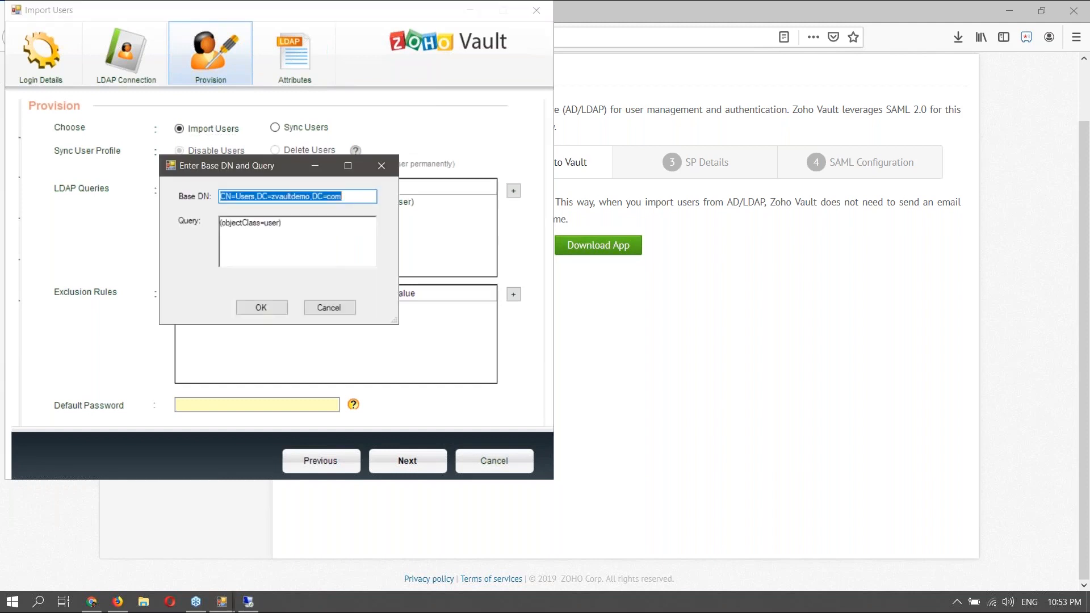
pyautogui.click(339, 313)
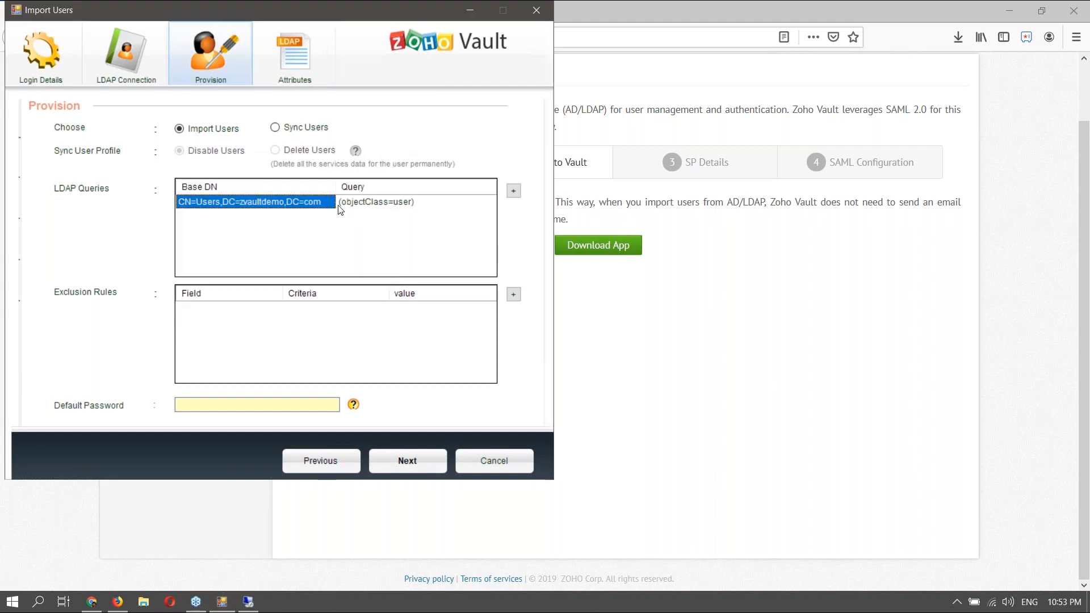
pyautogui.click(207, 403)
pyautogui.click(207, 403)
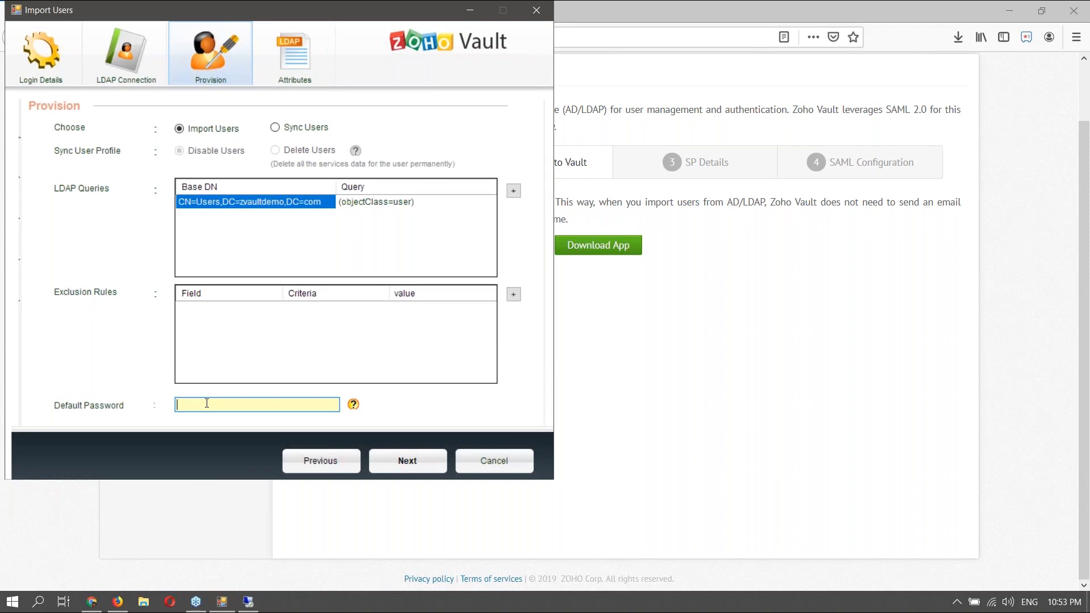
# - Select the Strong policy in the Vault extension's password generator preferences
pyautogui.click(1027, 40)
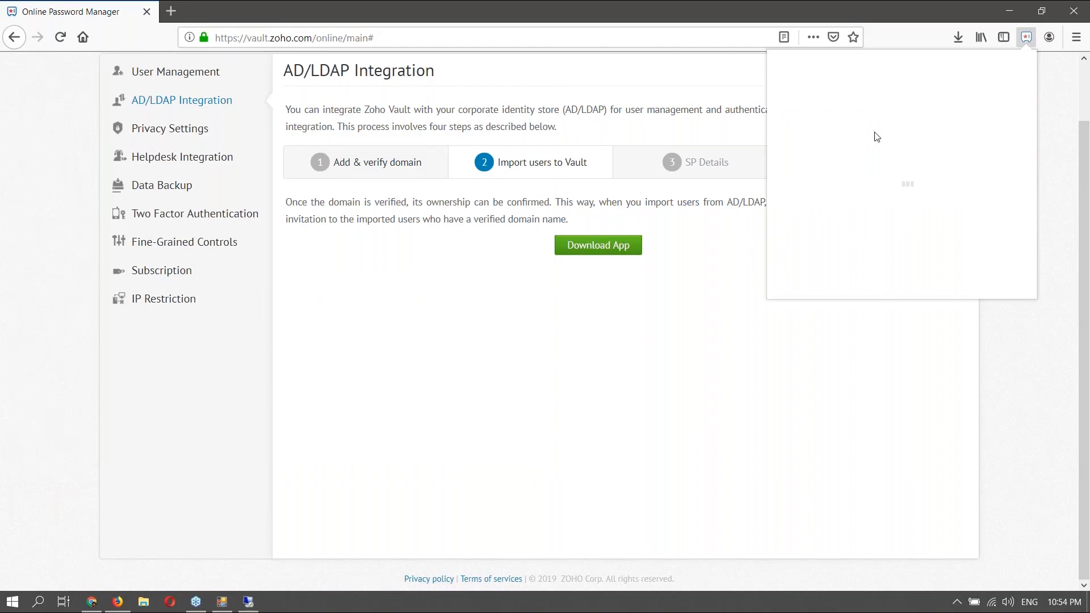
pyautogui.click(1010, 106)
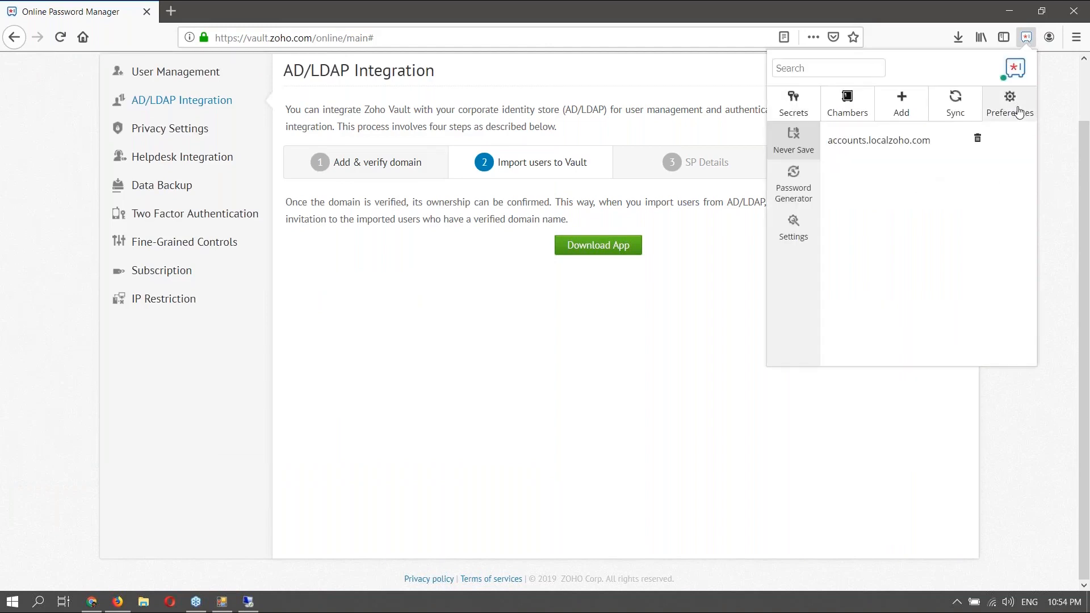
pyautogui.click(801, 196)
pyautogui.click(904, 145)
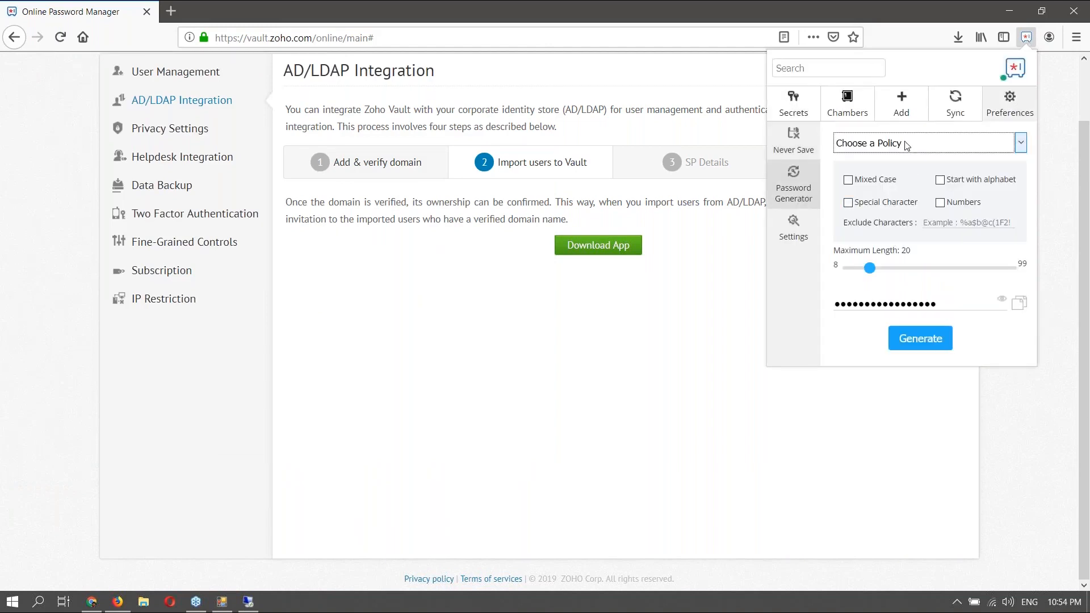
pyautogui.click(879, 218)
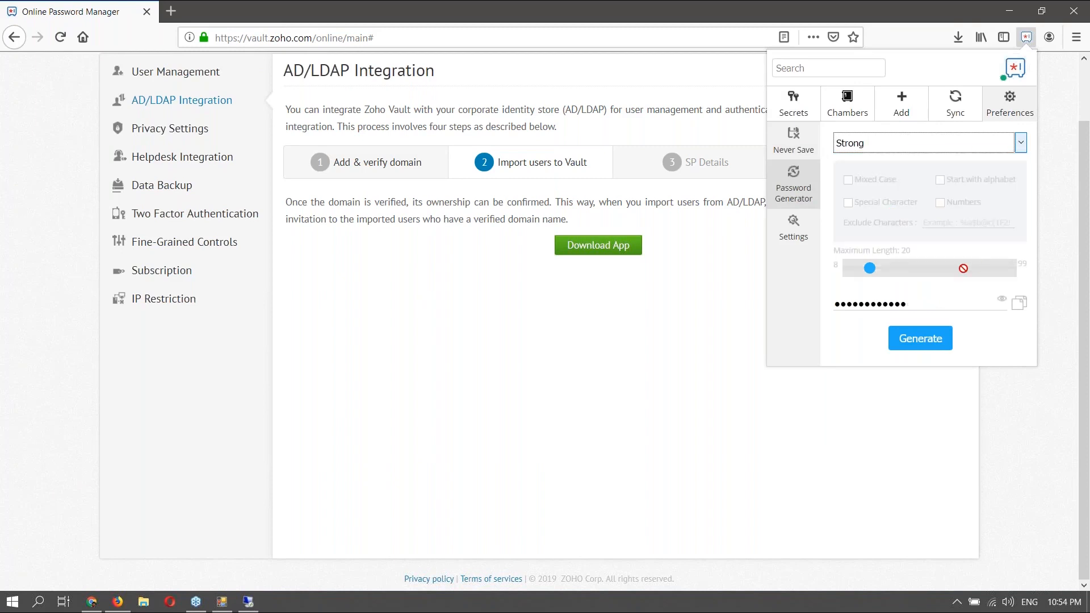
pyautogui.click(1034, 335)
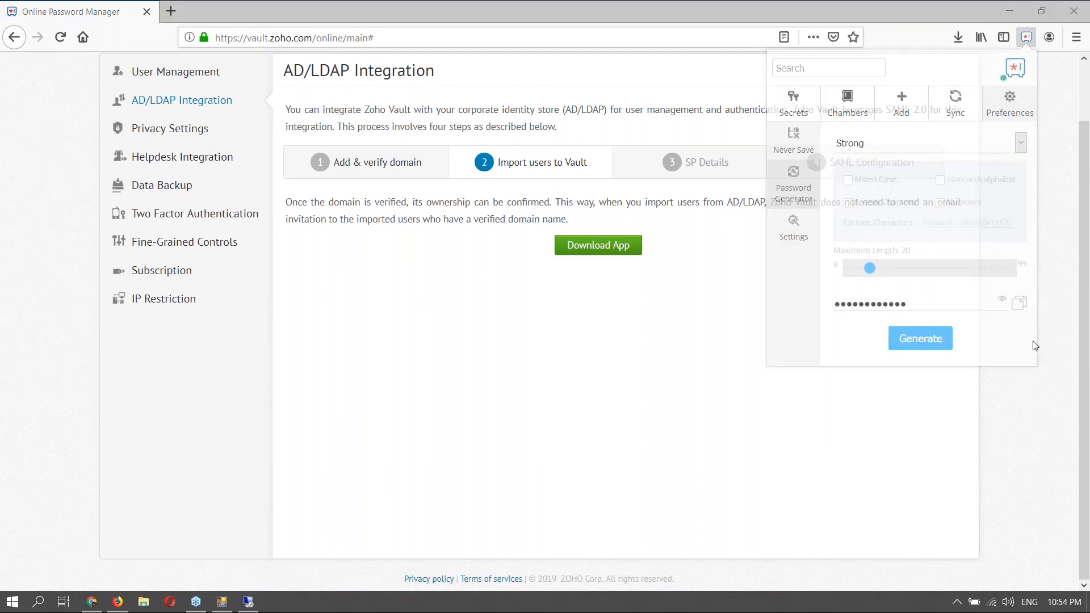
# - Generate a new Strong-policy password, reveal it, and copy it
pyautogui.click(1027, 37)
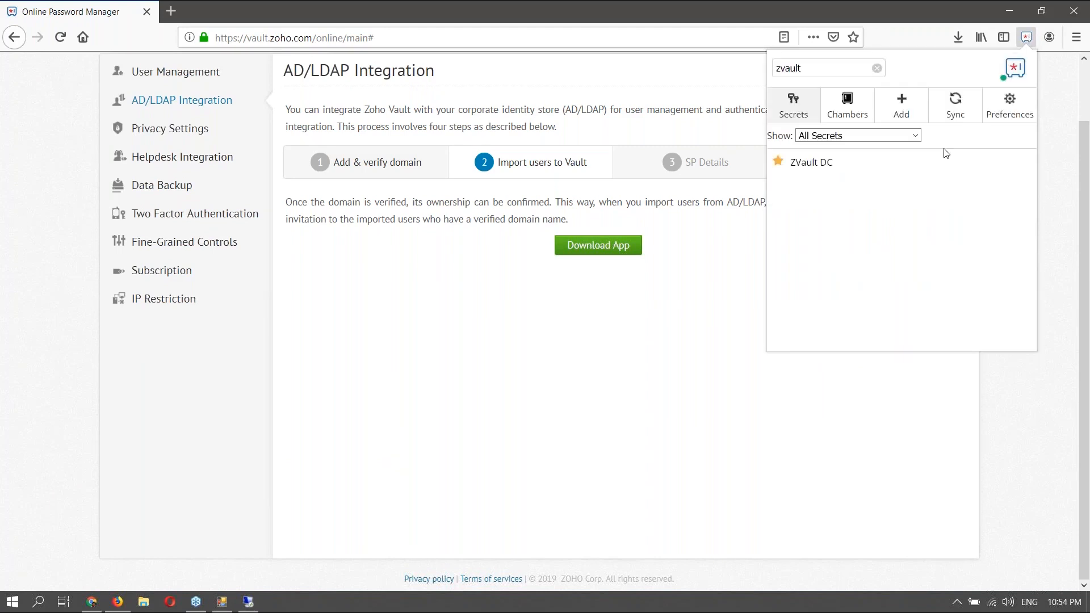
pyautogui.click(999, 106)
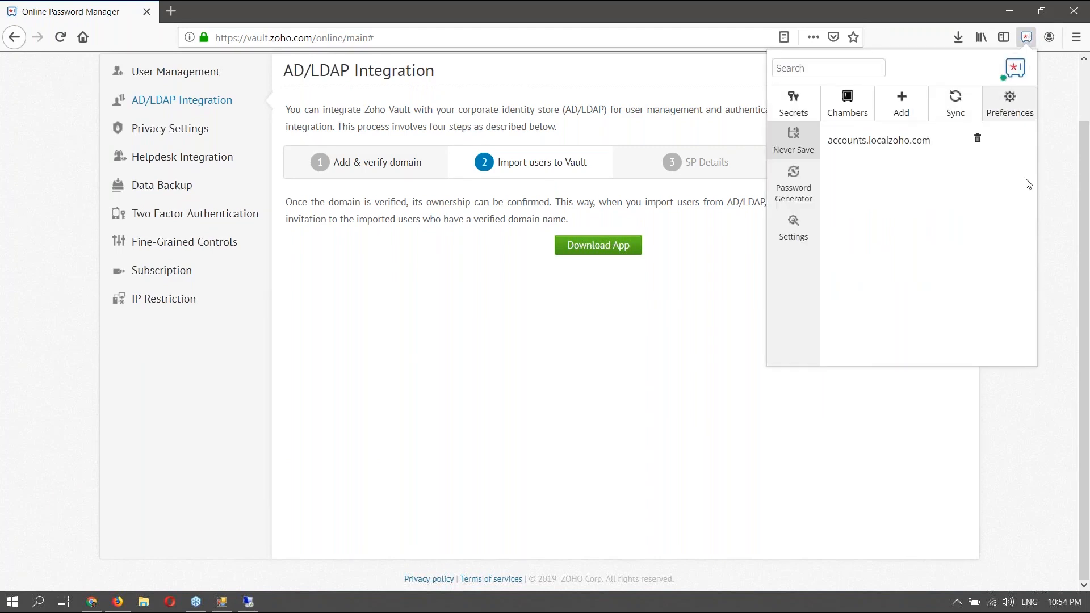
pyautogui.click(816, 198)
pyautogui.click(909, 144)
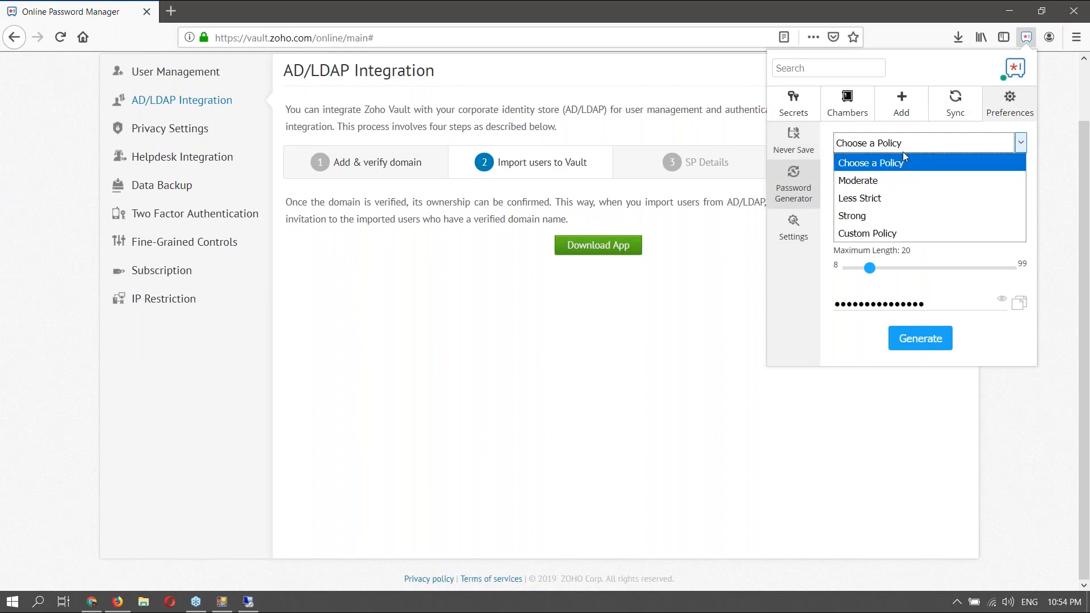
pyautogui.click(880, 217)
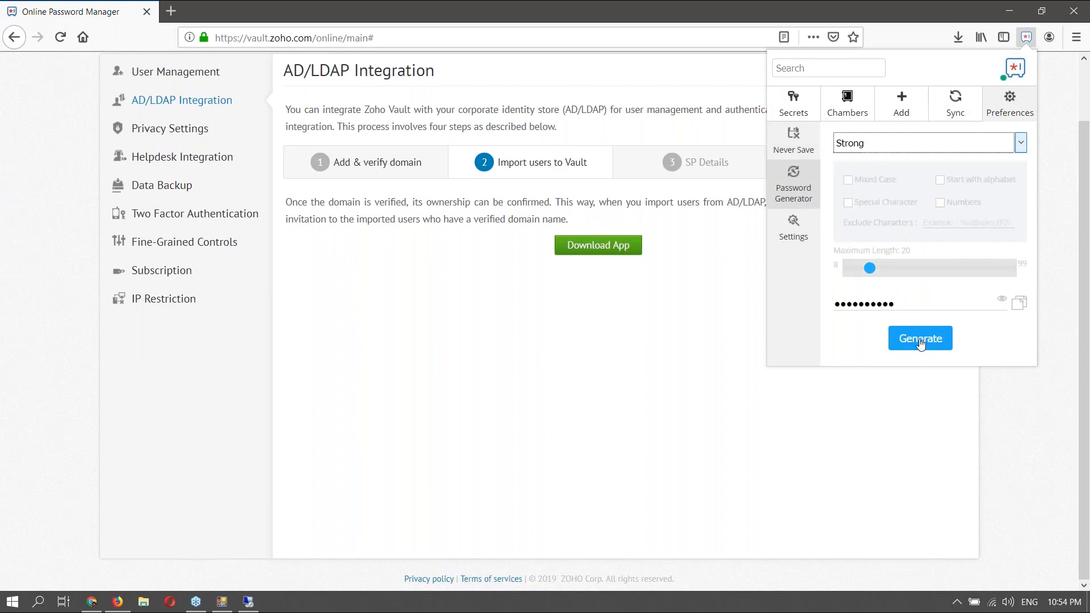
pyautogui.click(1001, 299)
pyautogui.click(907, 335)
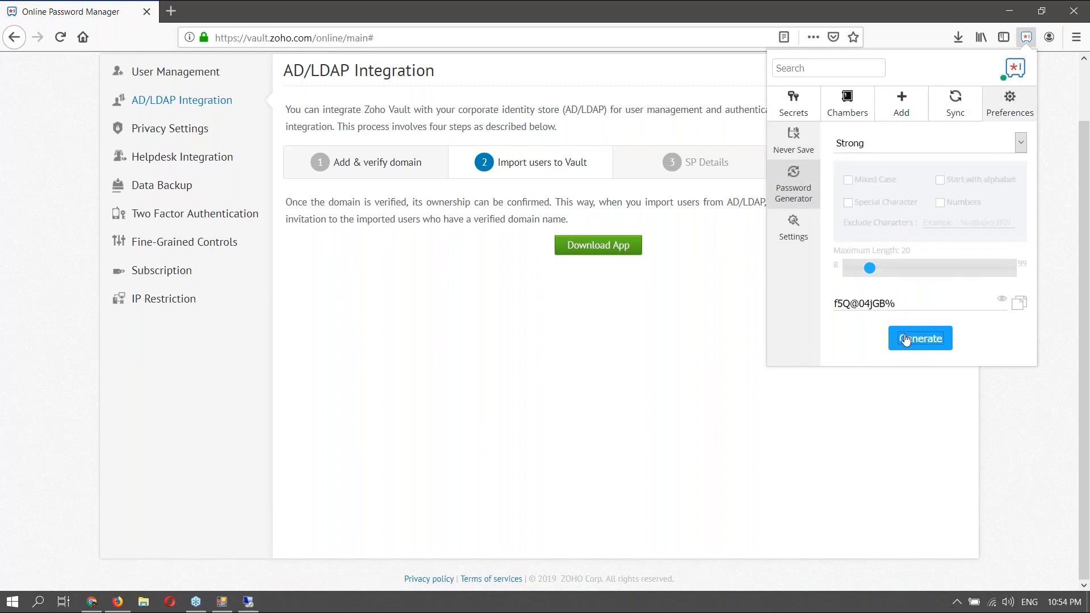
pyautogui.click(1019, 307)
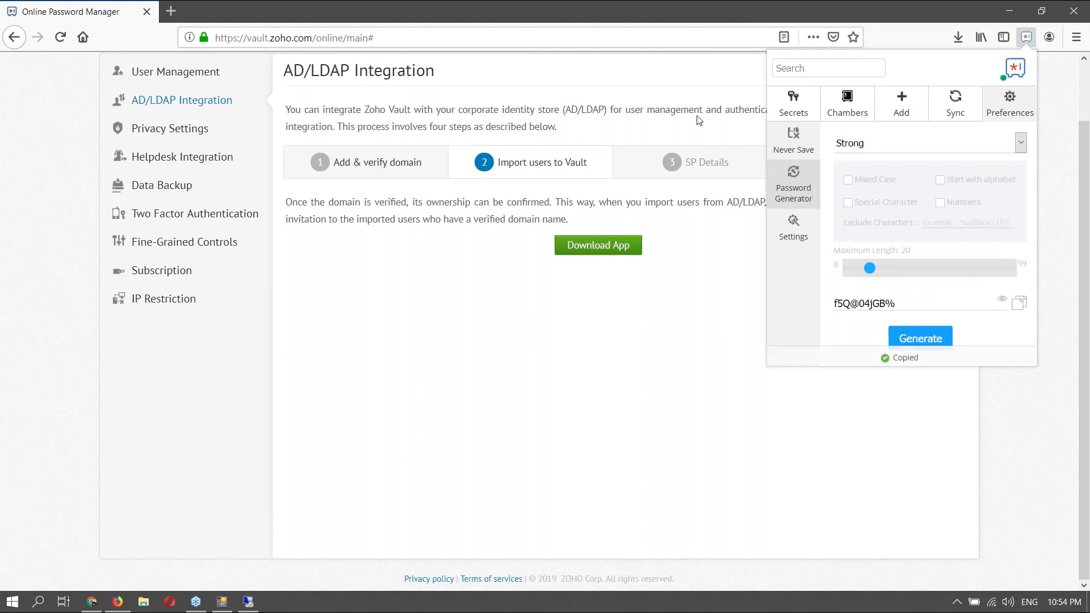
# - Paste the generated password into the Provision step's Default Password field
pyautogui.click(222, 603)
pyautogui.hotkey('ctrl', 'v')
pyautogui.click(674, 423)
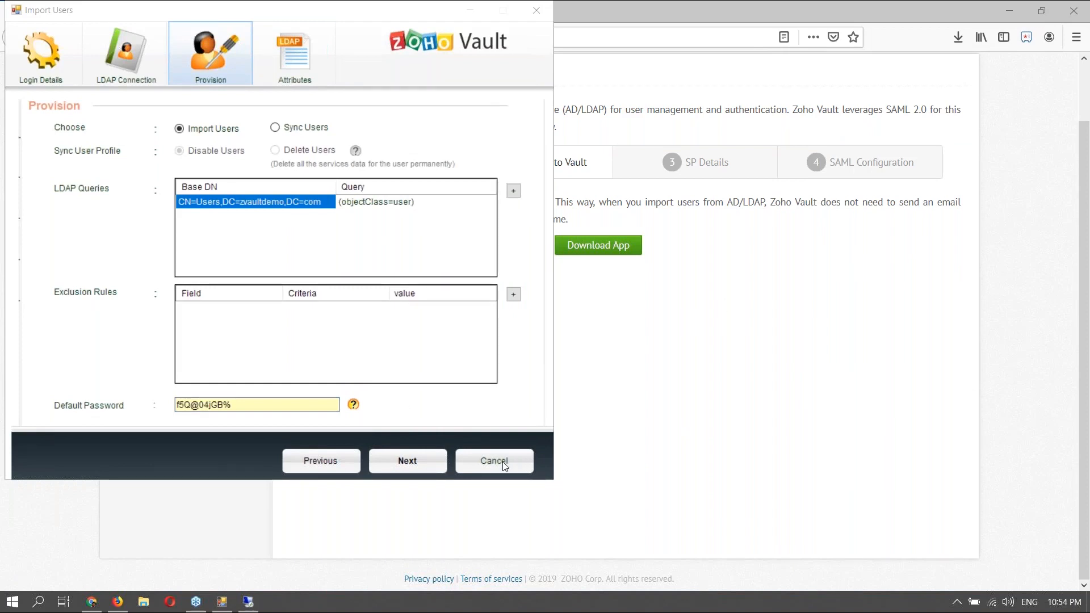
# - Advance the Import Users wizard past Attributes to the LDAP query results listing 26 users
pyautogui.click(420, 462)
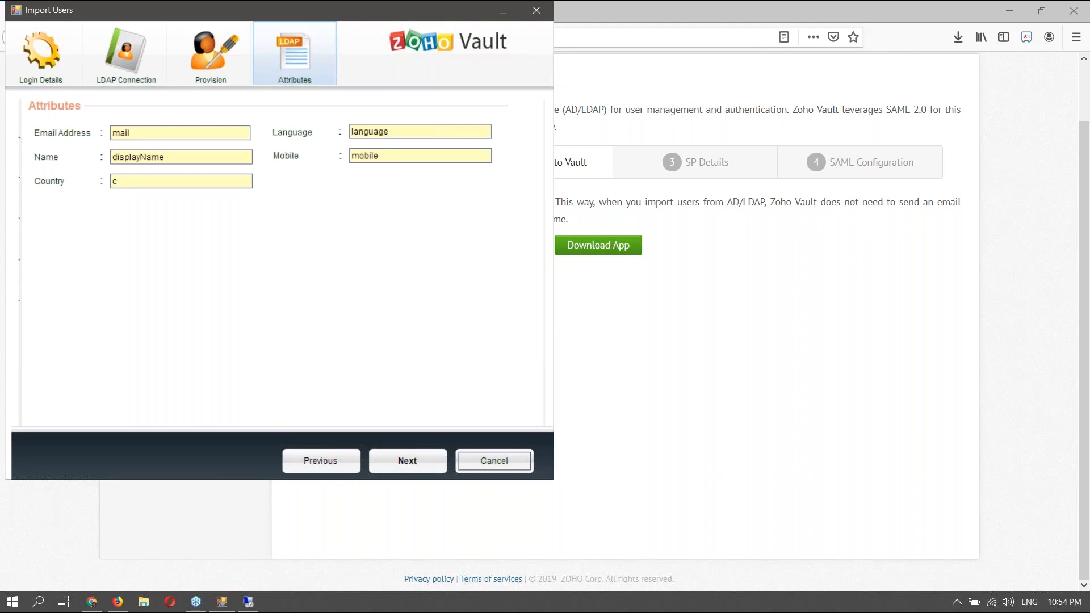
pyautogui.click(417, 464)
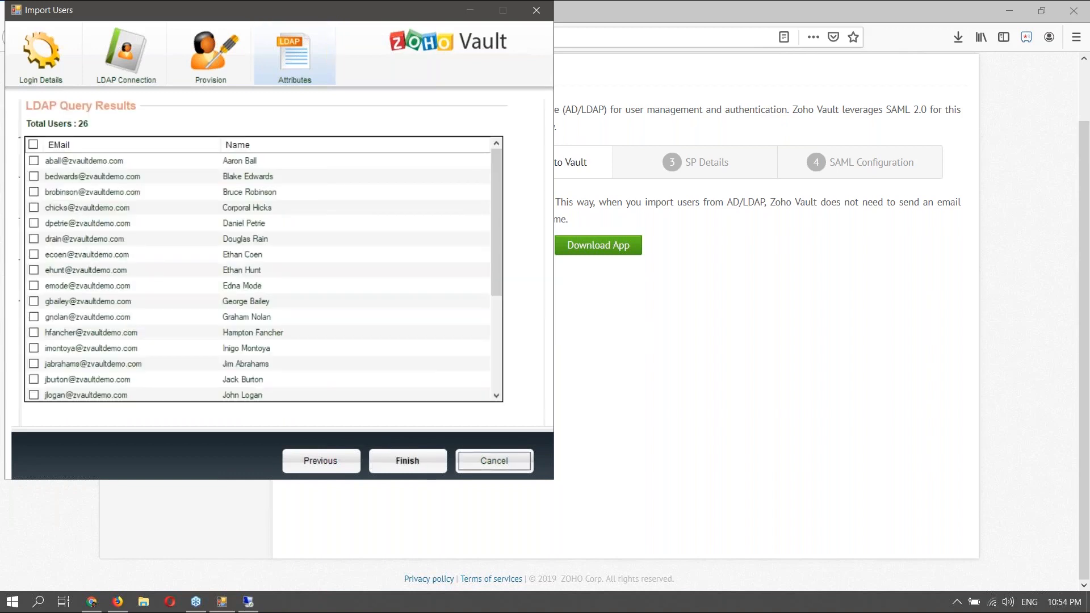
# - Tick six directory users, finish the import, and close the Import Users window
pyautogui.click(34, 160)
pyautogui.click(34, 177)
pyautogui.click(34, 223)
pyautogui.click(34, 239)
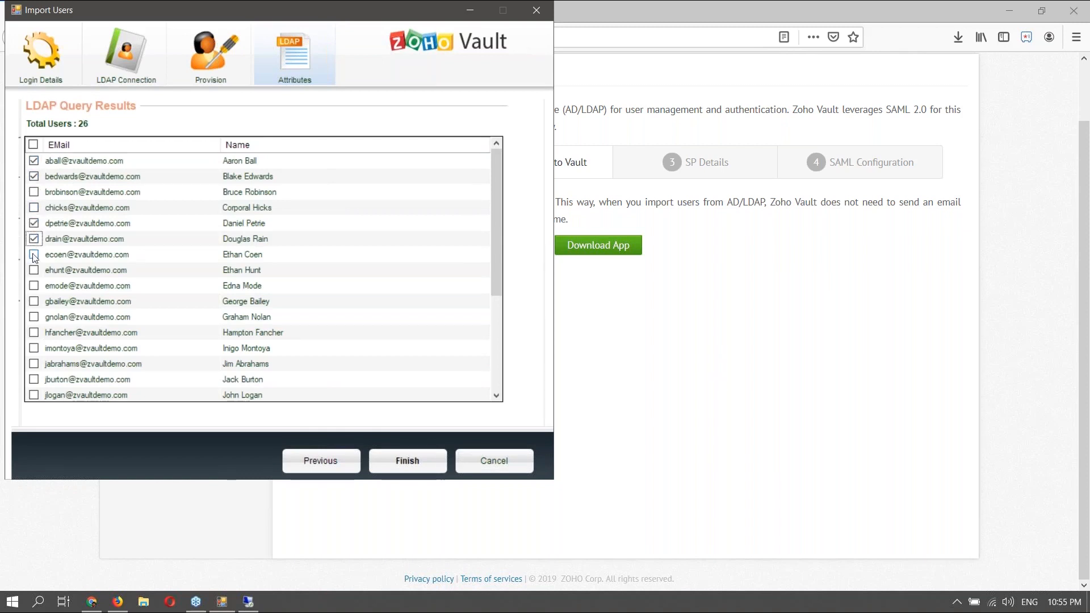
pyautogui.click(34, 255)
pyautogui.click(34, 286)
pyautogui.click(409, 462)
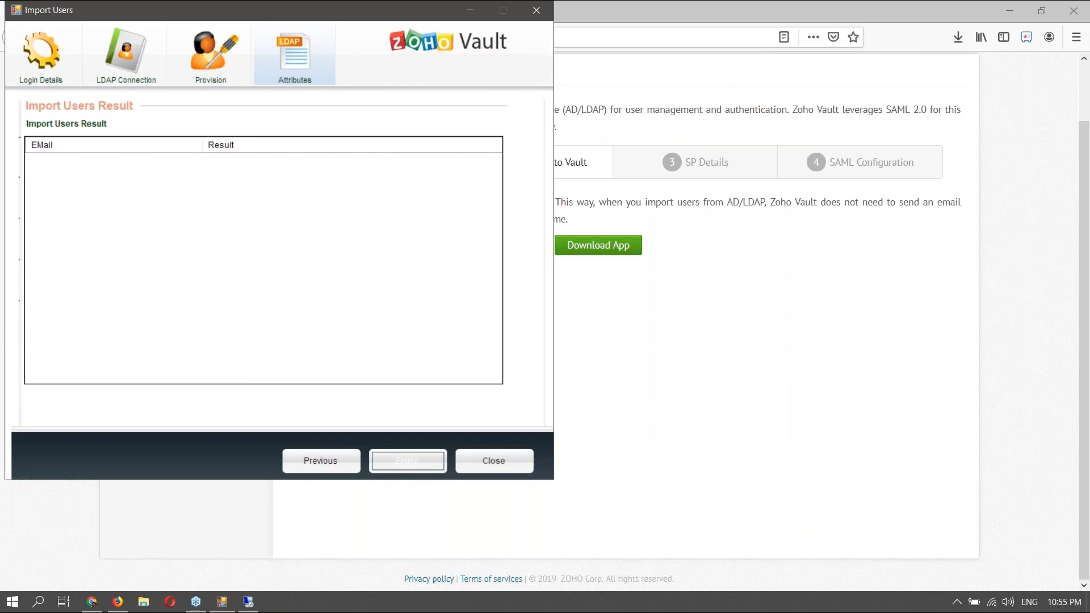
pyautogui.hotkey('alt', 'F4')
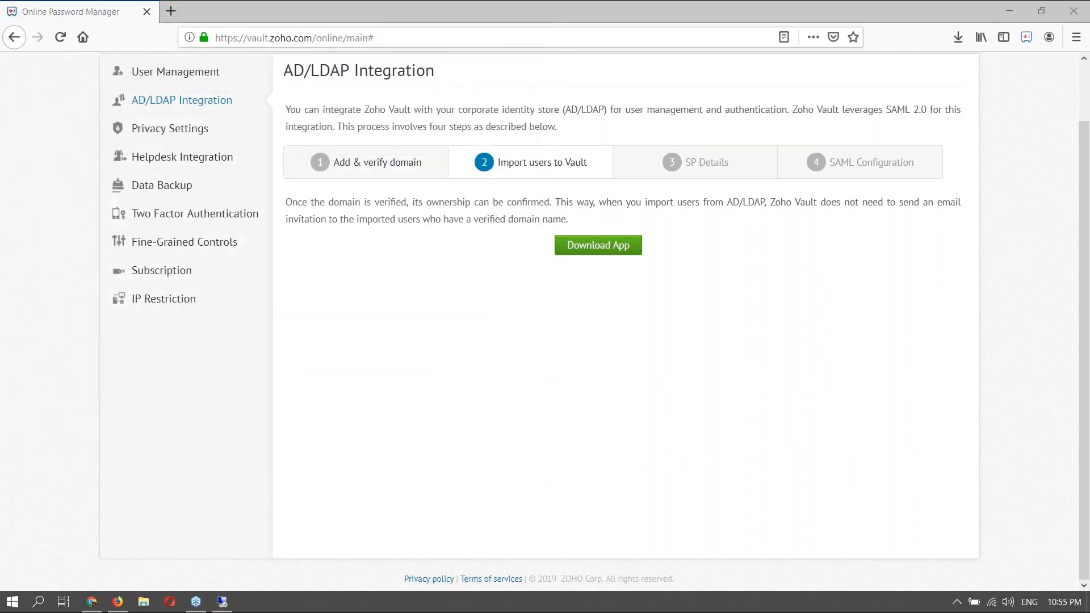
# - Show the Vault users list, then bring the zvault-dc1 remote desktop session to the front
pyautogui.scroll(1, 428, 402)
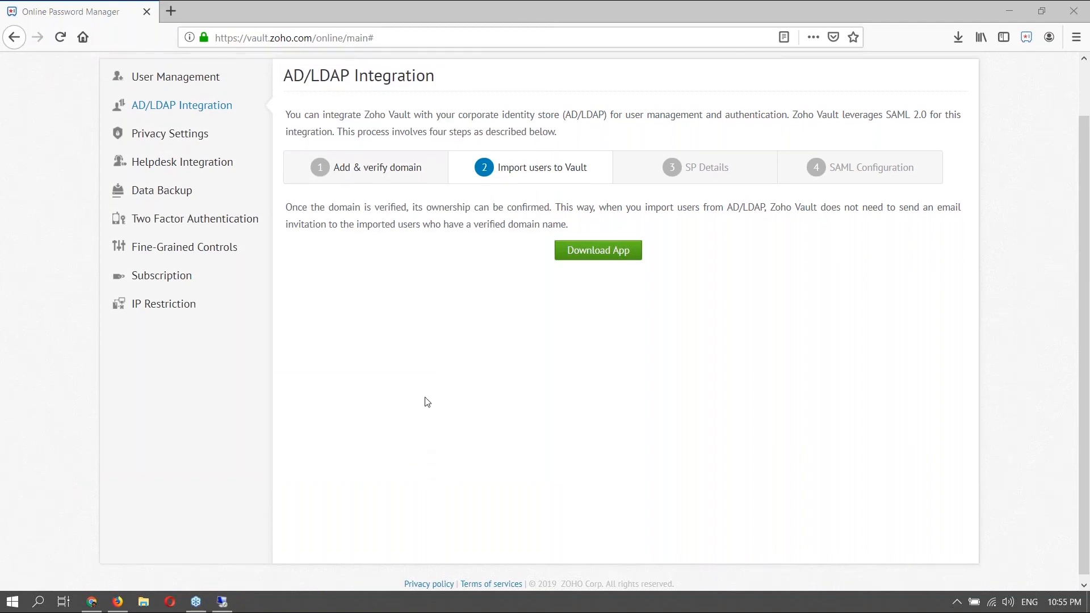
pyautogui.scroll(1, 194, 132)
pyautogui.click(203, 139)
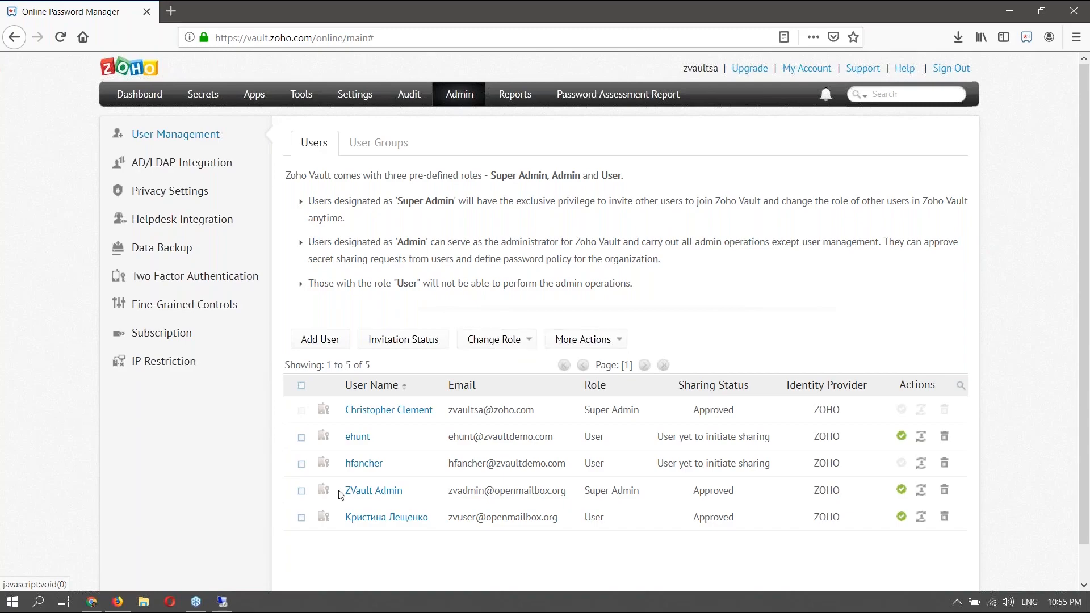
pyautogui.click(223, 600)
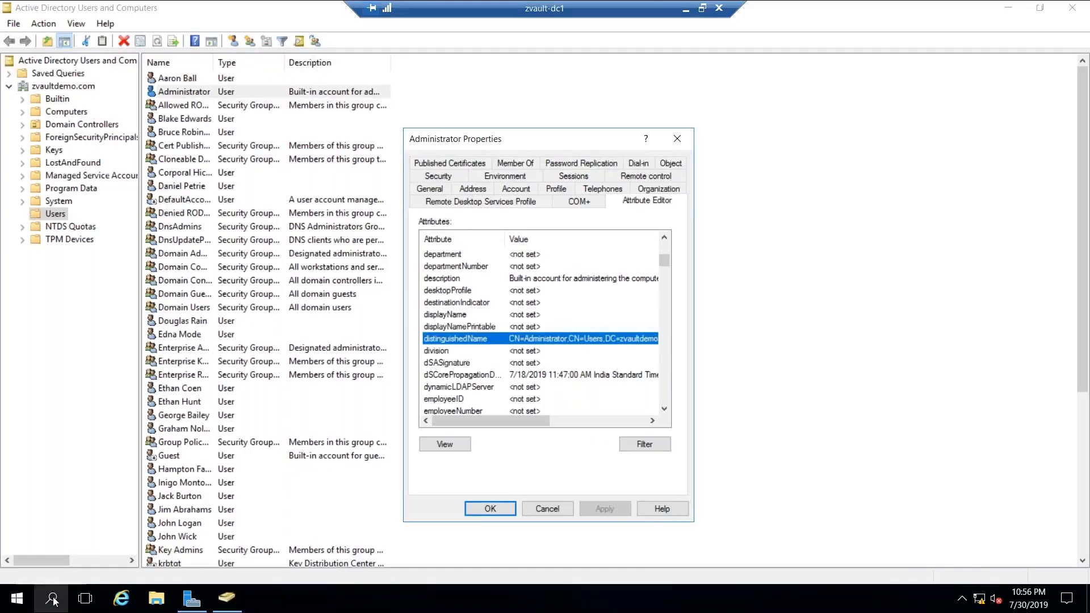
# - Launch Command Prompt from the Start search on the server
pyautogui.click(53, 599)
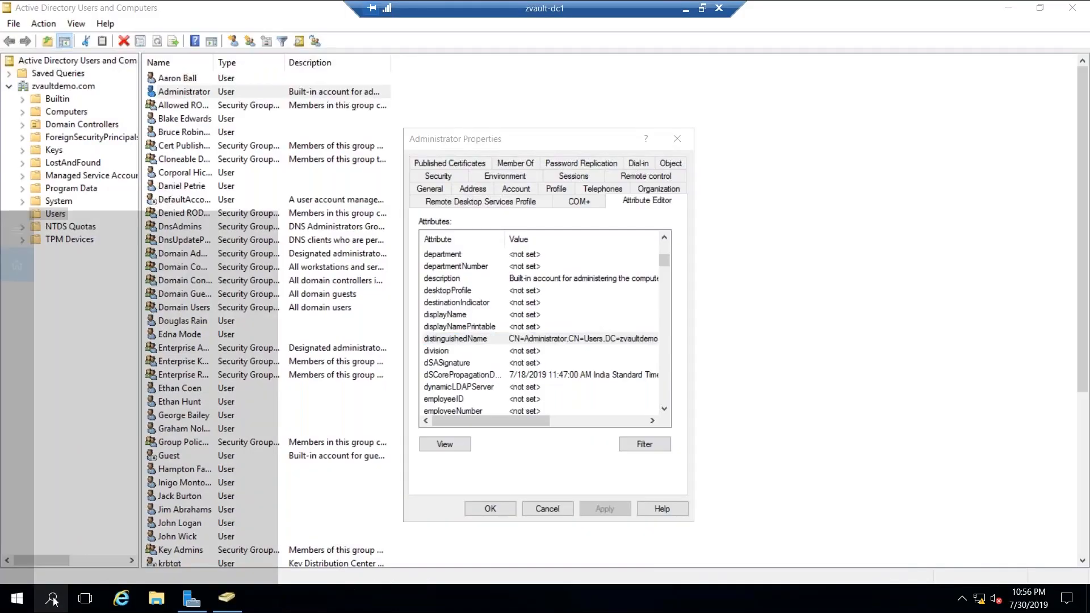
pyautogui.write('c')
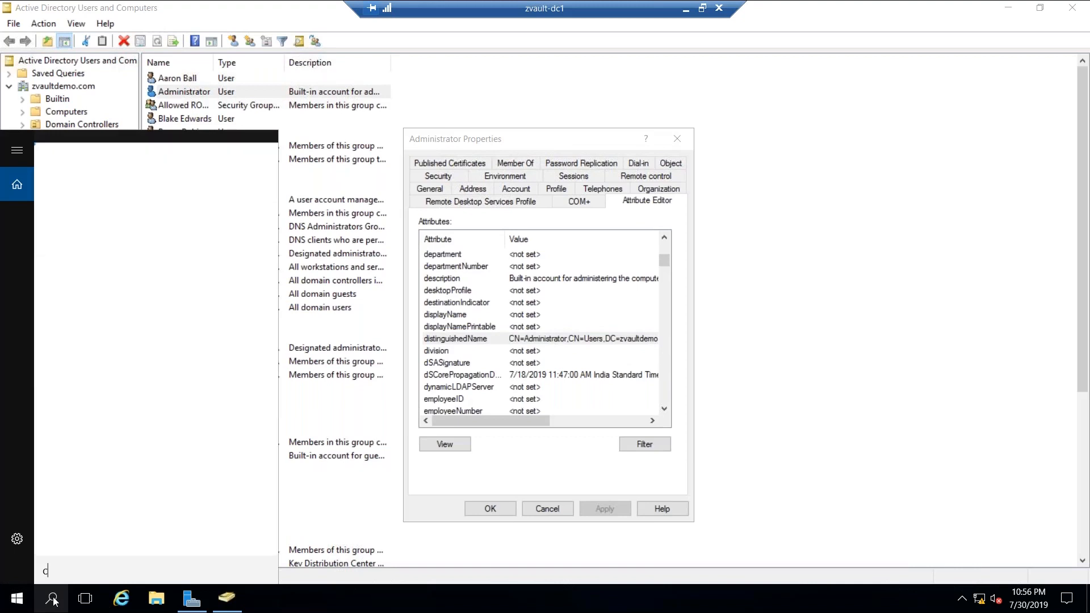
pyautogui.write('ommand')
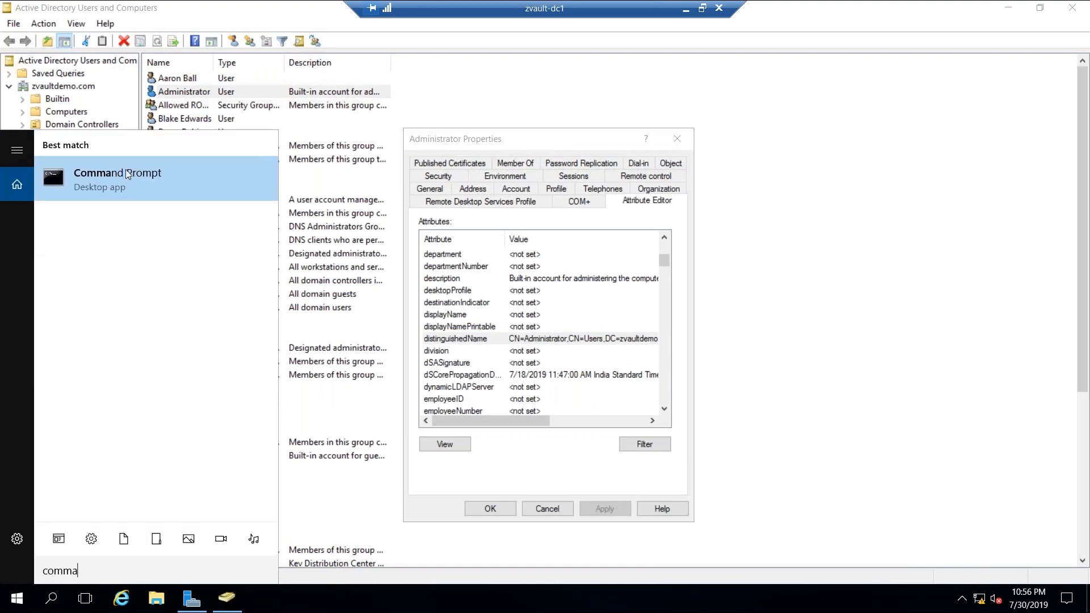
pyautogui.press('Return')
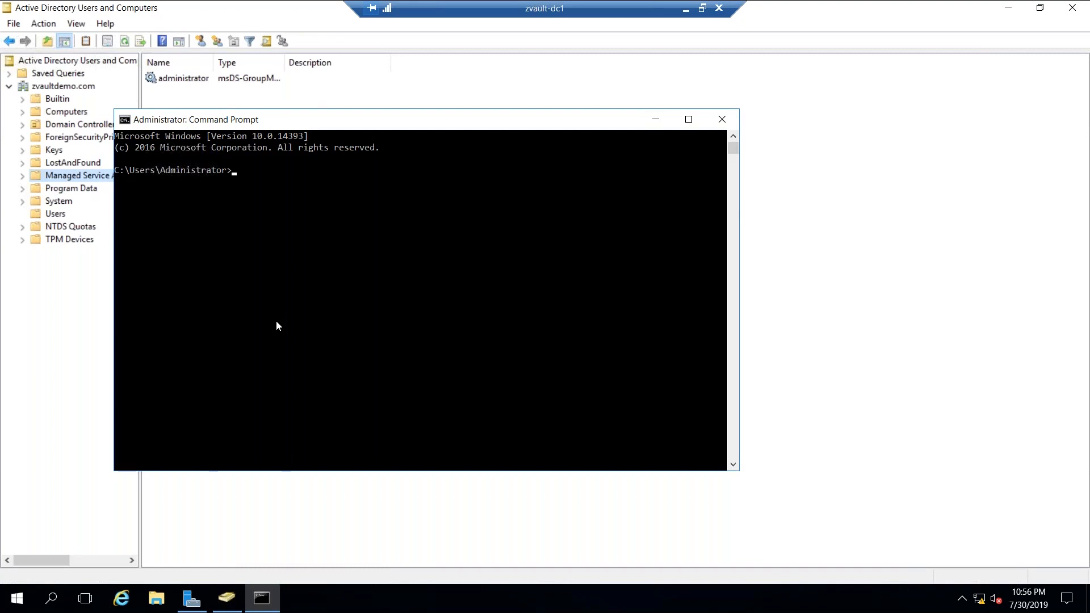
# - Move to the root of drive C with cd \ and start PowerShell
pyautogui.write('c:\\')
pyautogui.press('Return')
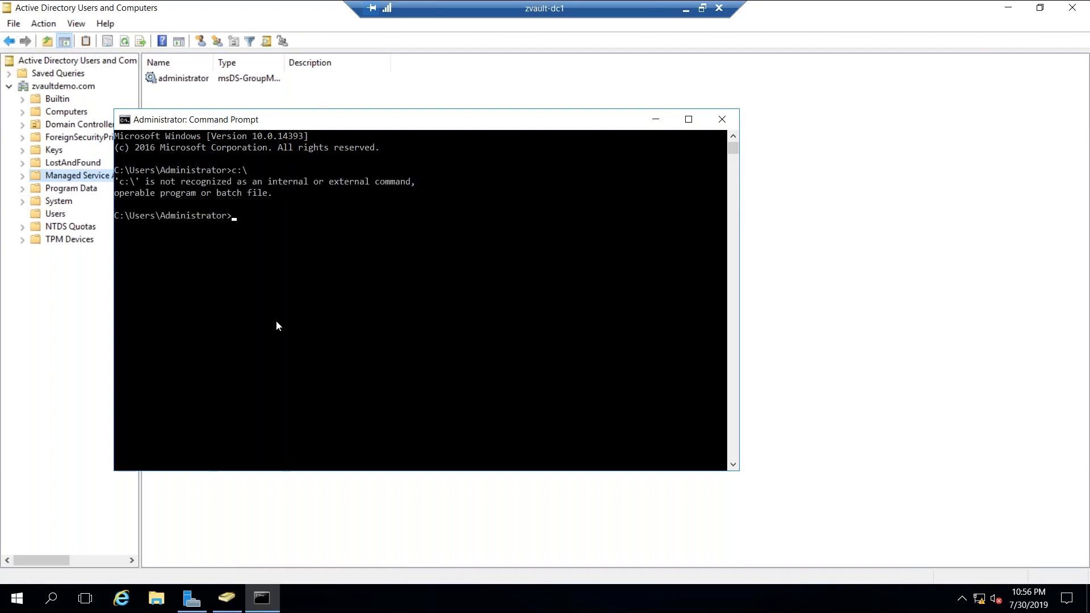
pyautogui.write('cd \\')
pyautogui.press('Return')
pyautogui.write('powershell')
pyautogui.press('Return')
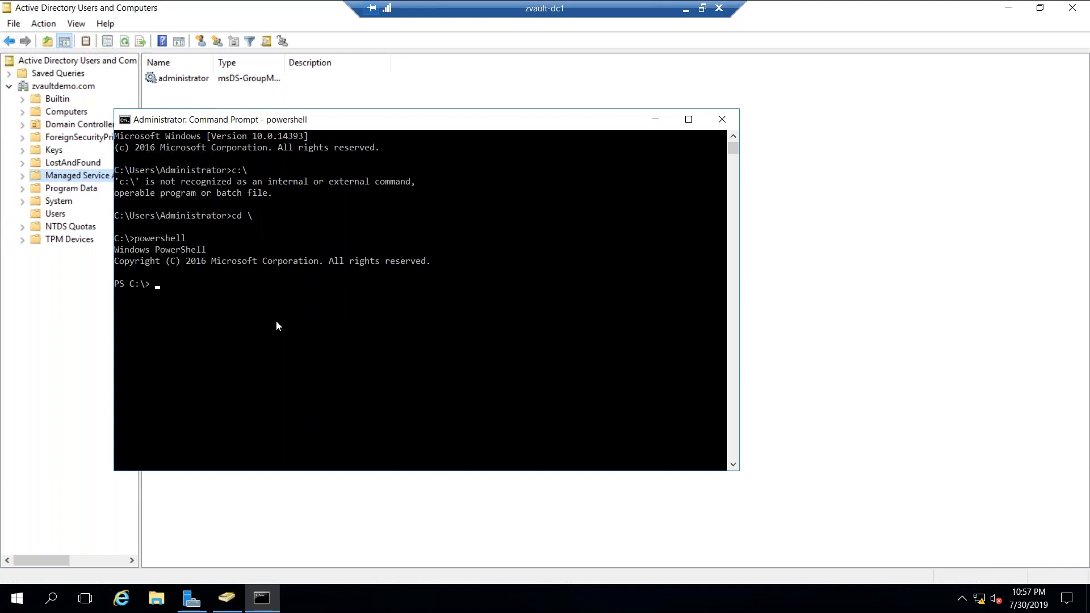
# - Set the PowerShell execution policy to RemoteSigned
pyautogui.write('Set-Exce')
pyautogui.press('BackSpace')
pyautogui.press('BackSpace')
pyautogui.write('ecutionPolicy Remo')
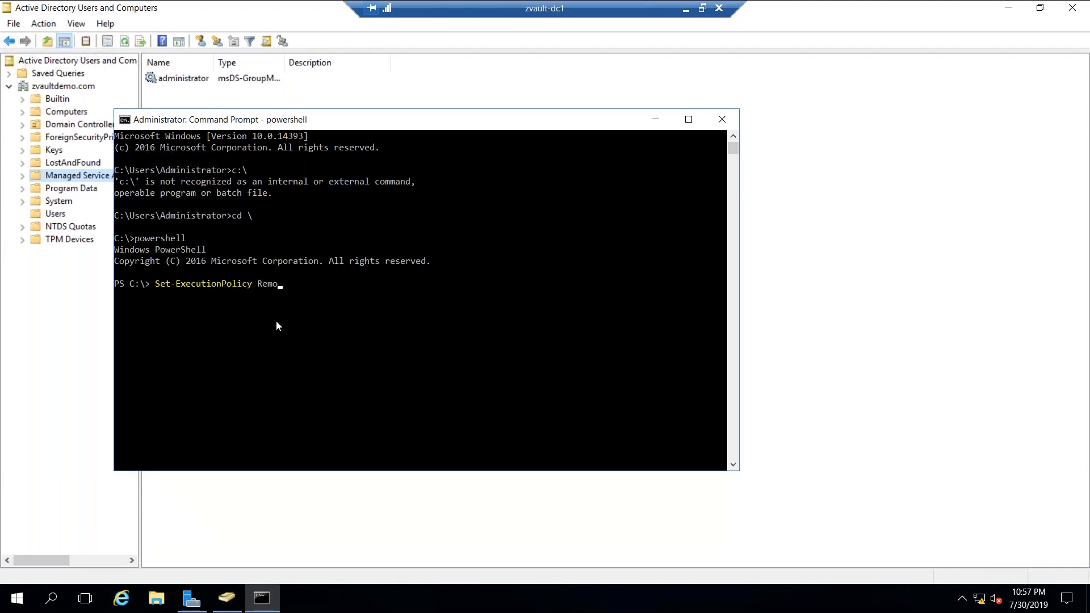
pyautogui.write('teSigned')
pyautogui.press('Return')
# - Run C:\adfsscript.ps1 for the zvaultdemo.com domain
pyautogui.write('C:\\a')
pyautogui.press('Tab')
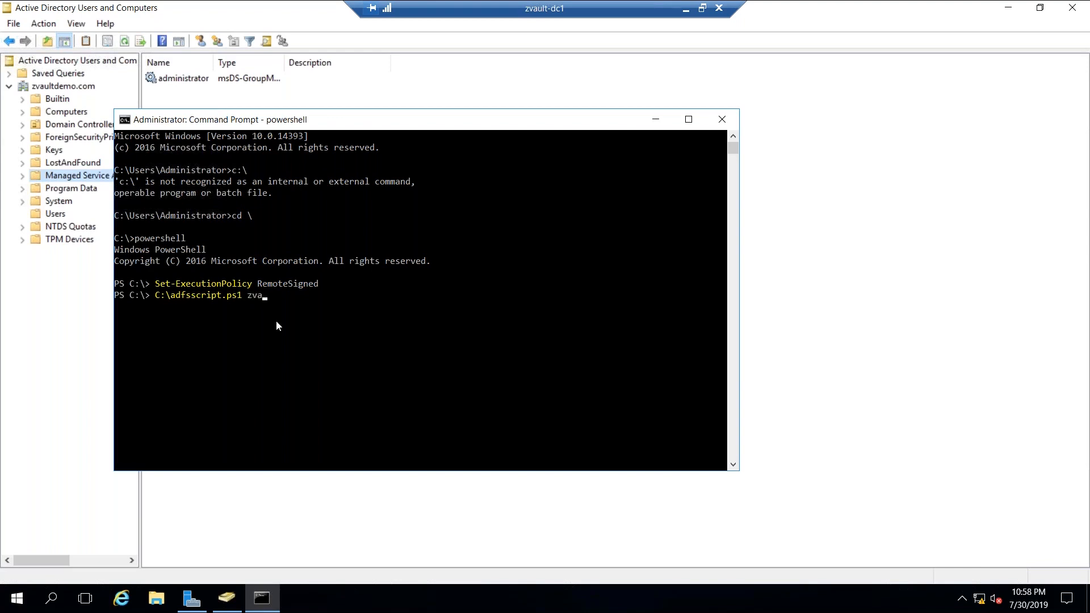
pyautogui.write('.com')
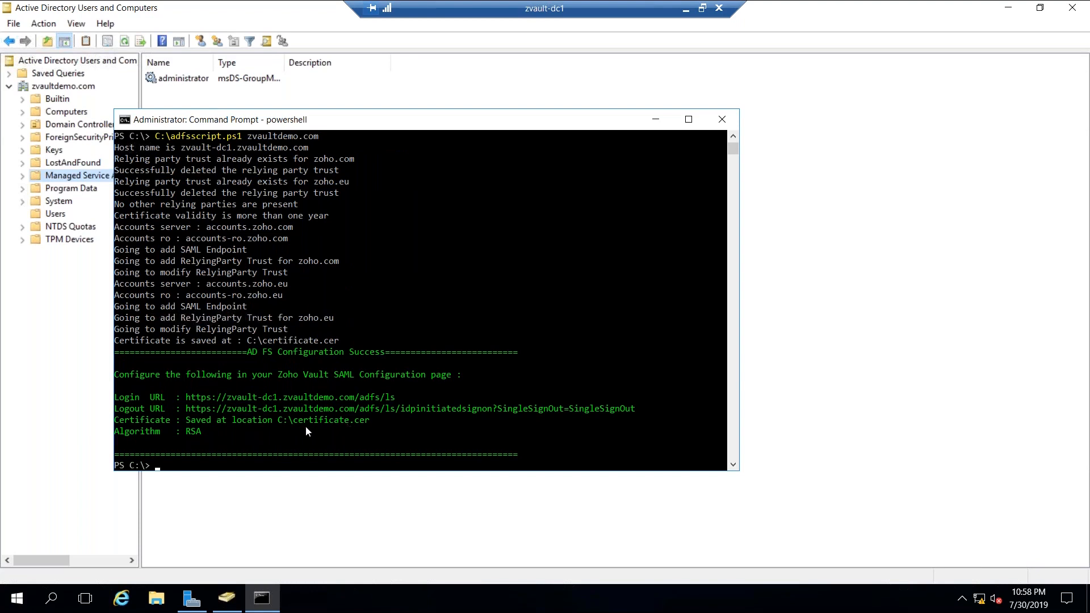
# - Copy certificate.cer from the server's Local Disk (C:) in File Explorer
pyautogui.click(162, 600)
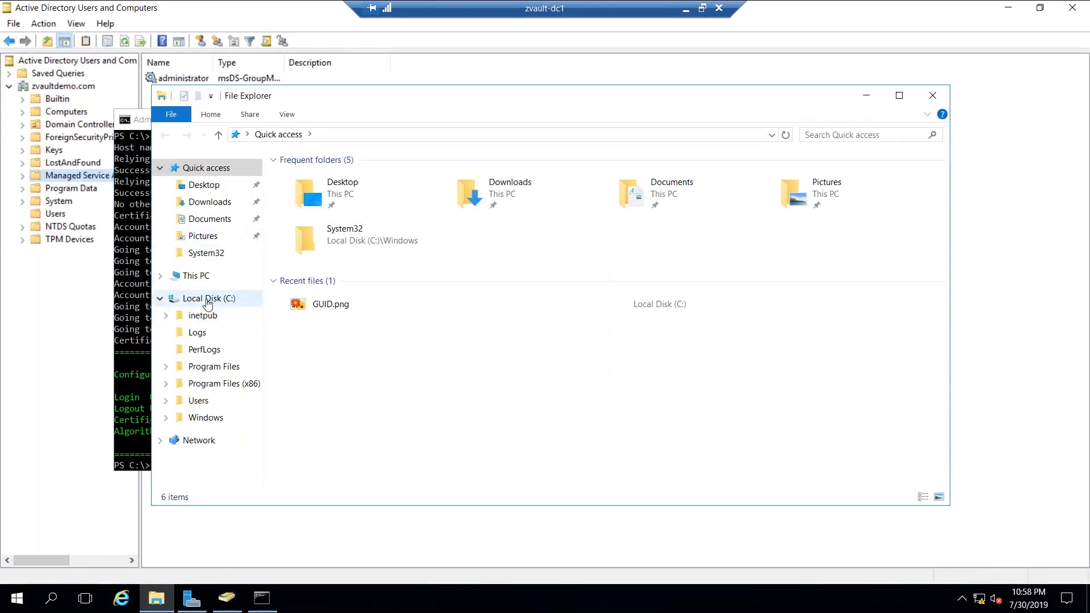
pyautogui.click(207, 301)
pyautogui.rightClick(315, 301)
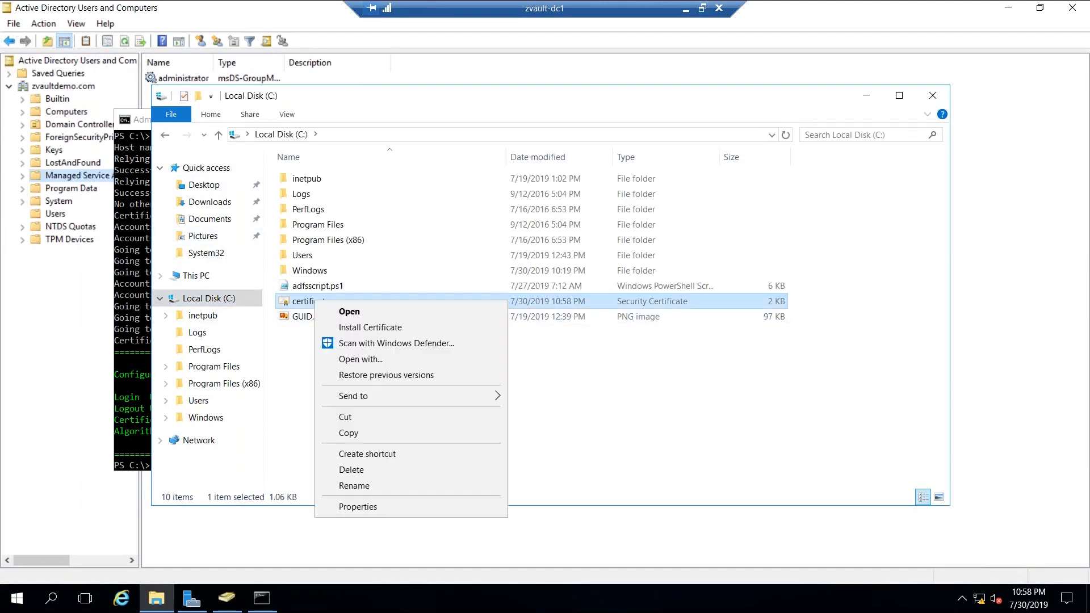
pyautogui.click(349, 432)
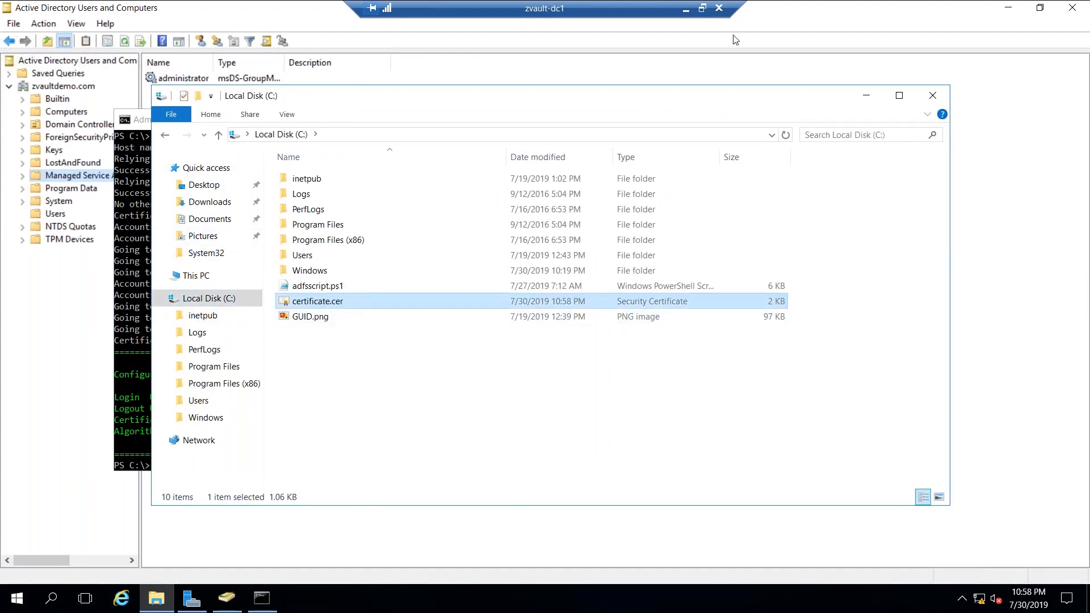
# - Minimize the remote session and browser to reach the local desktop
pyautogui.click(687, 10)
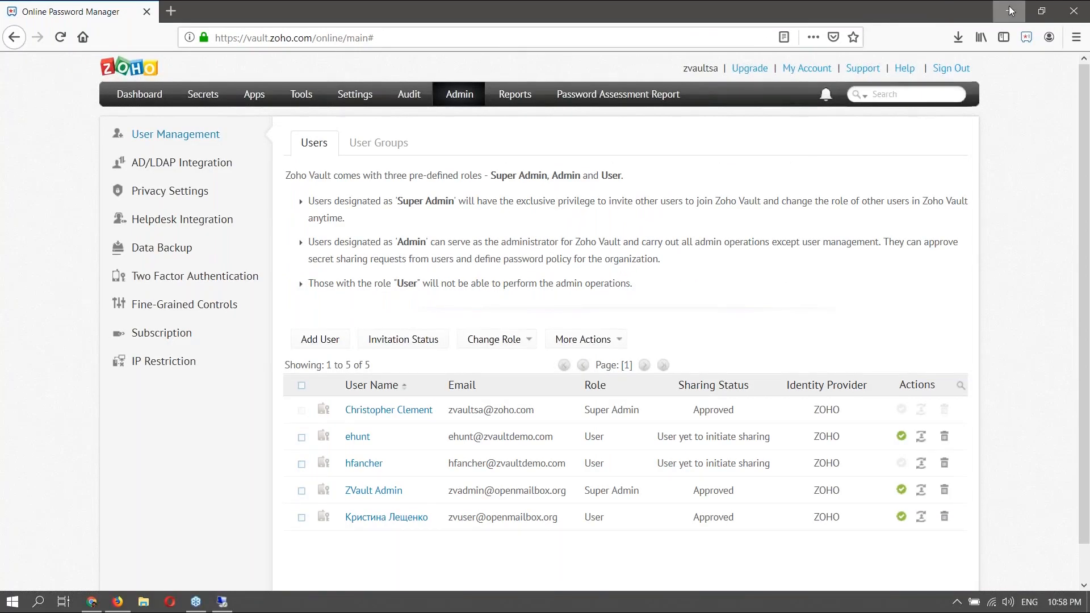
pyautogui.click(1009, 10)
pyautogui.press('super+d')
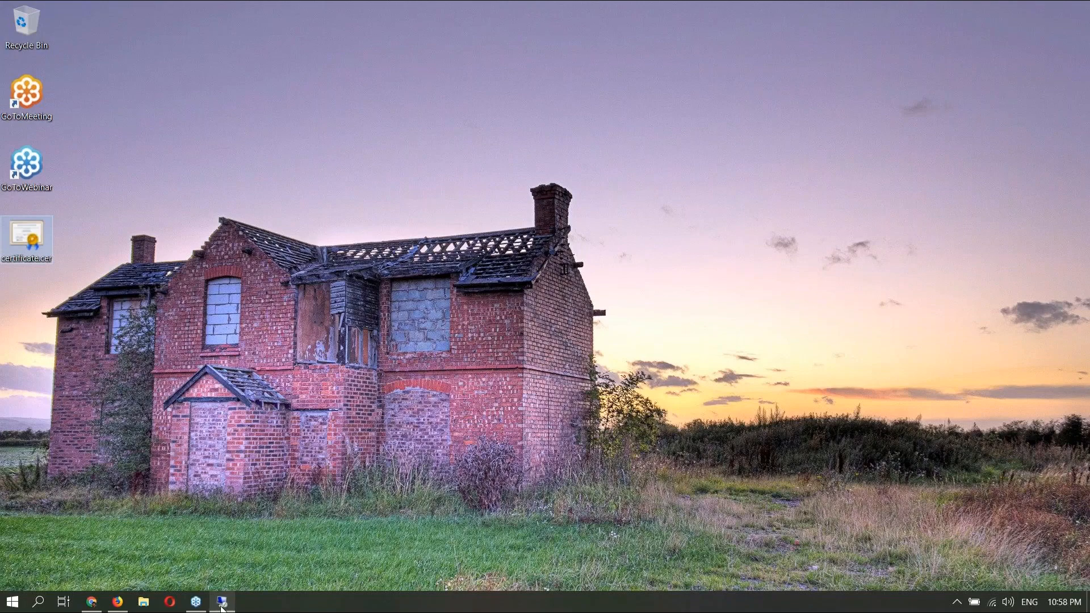
# - Open AD/LDAP Integration's SAML Configuration with manual IdP entry, then return to the remote session
pyautogui.click(118, 603)
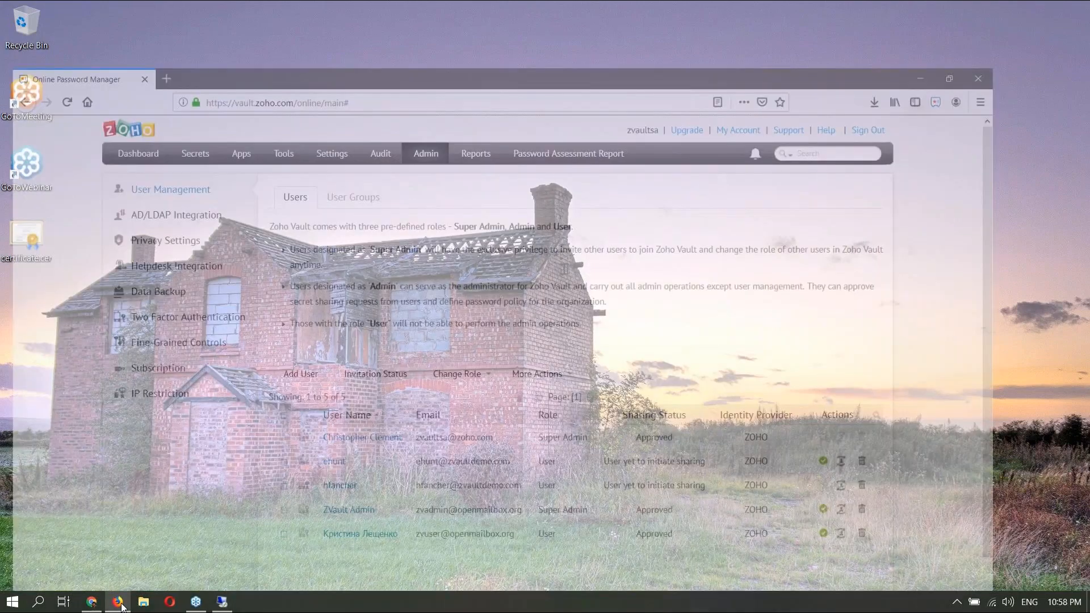
pyautogui.moveTo(227, 603)
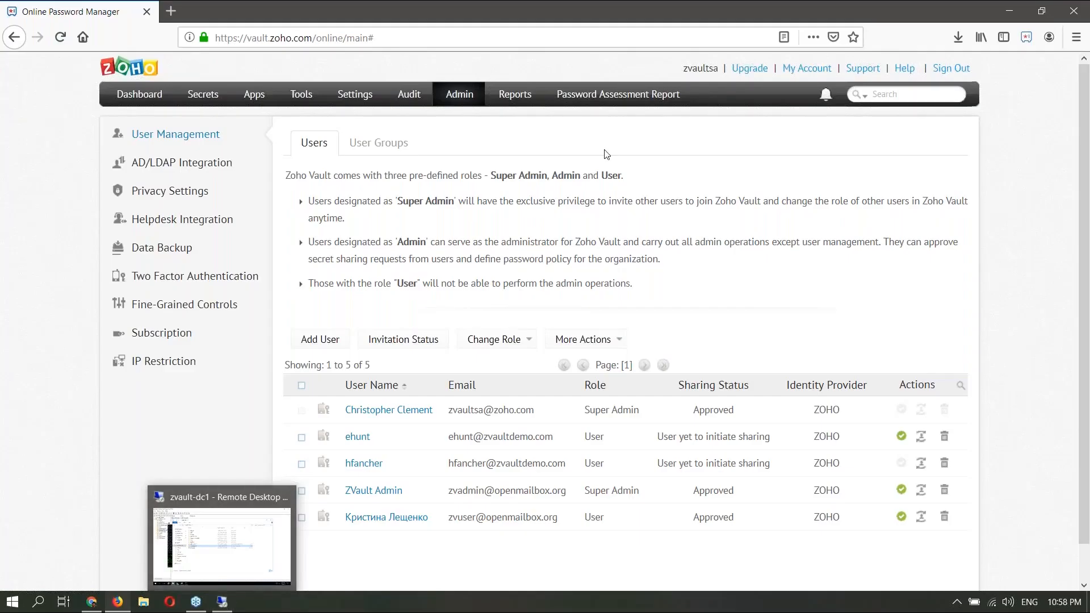
pyautogui.click(211, 172)
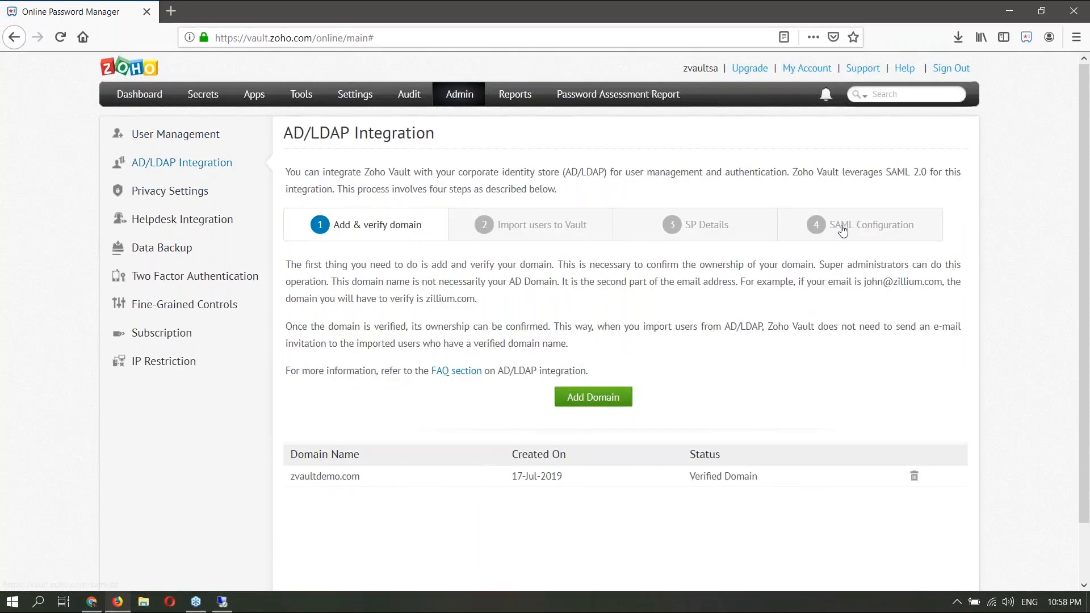
pyautogui.click(841, 232)
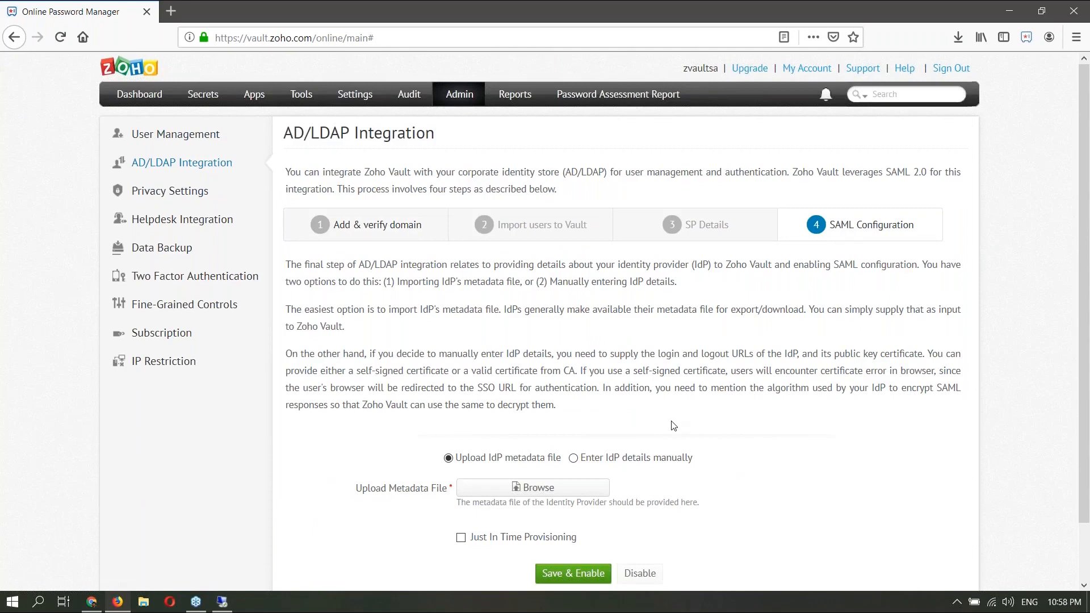
pyautogui.click(574, 458)
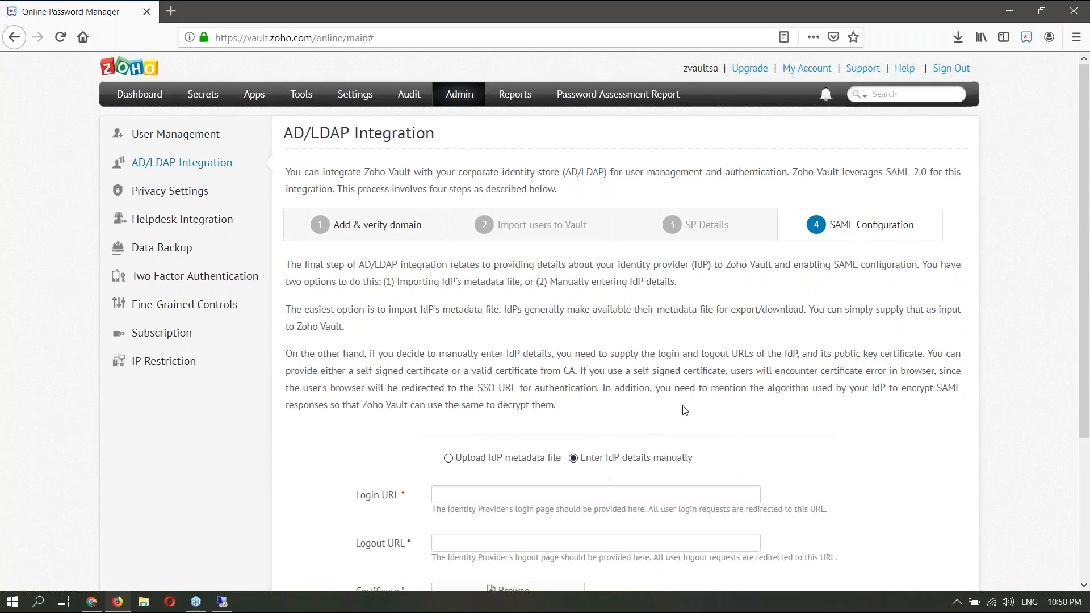
pyautogui.scroll(-3, 602, 340)
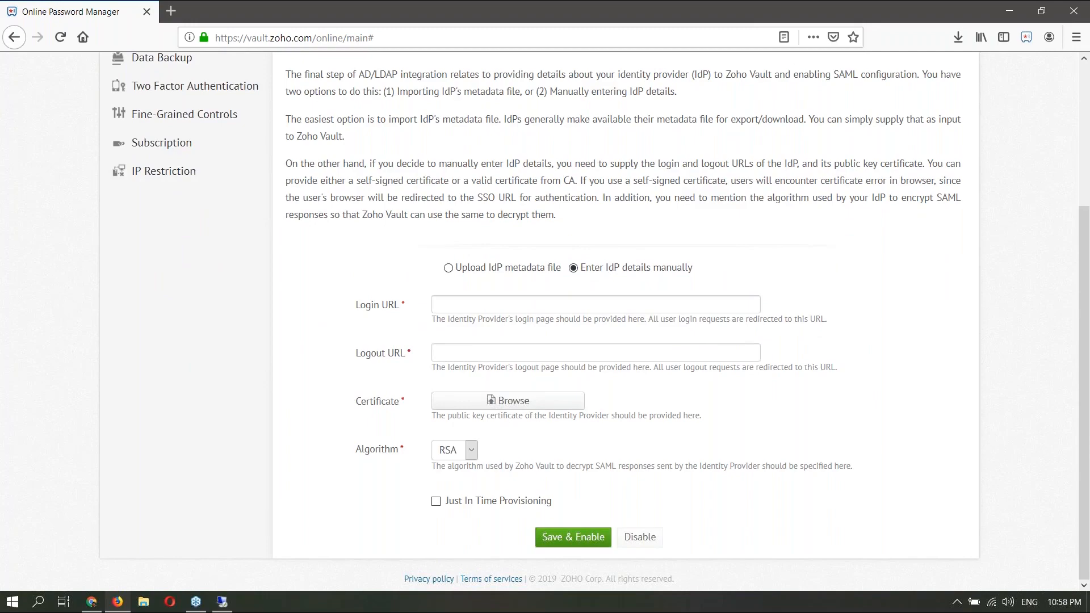
pyautogui.click(222, 602)
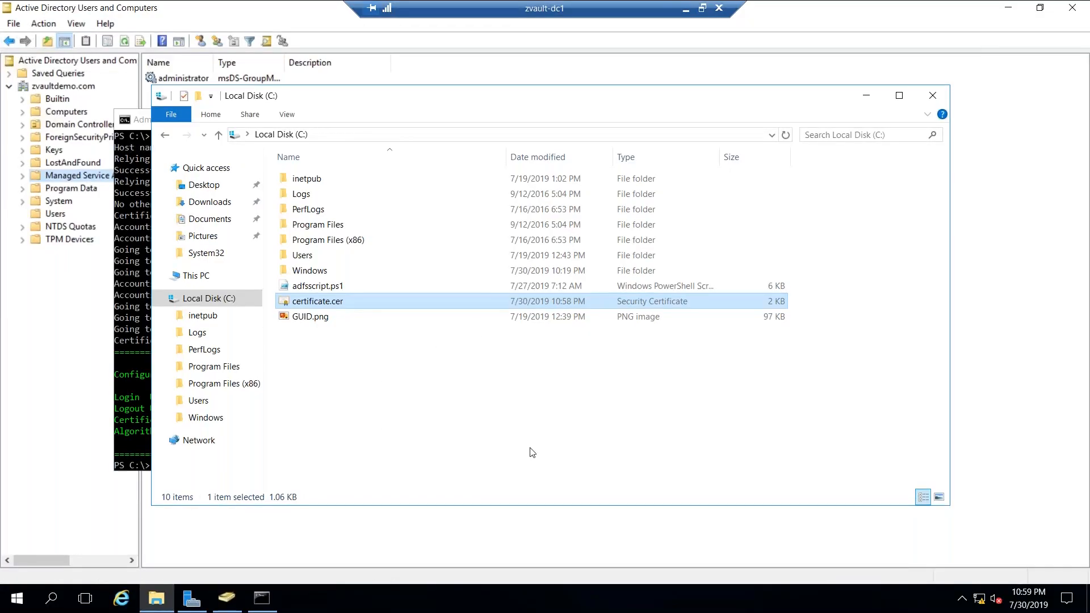
# - Copy the AD FS login URL from the script output into Vault's Login URL field
pyautogui.click(932, 95)
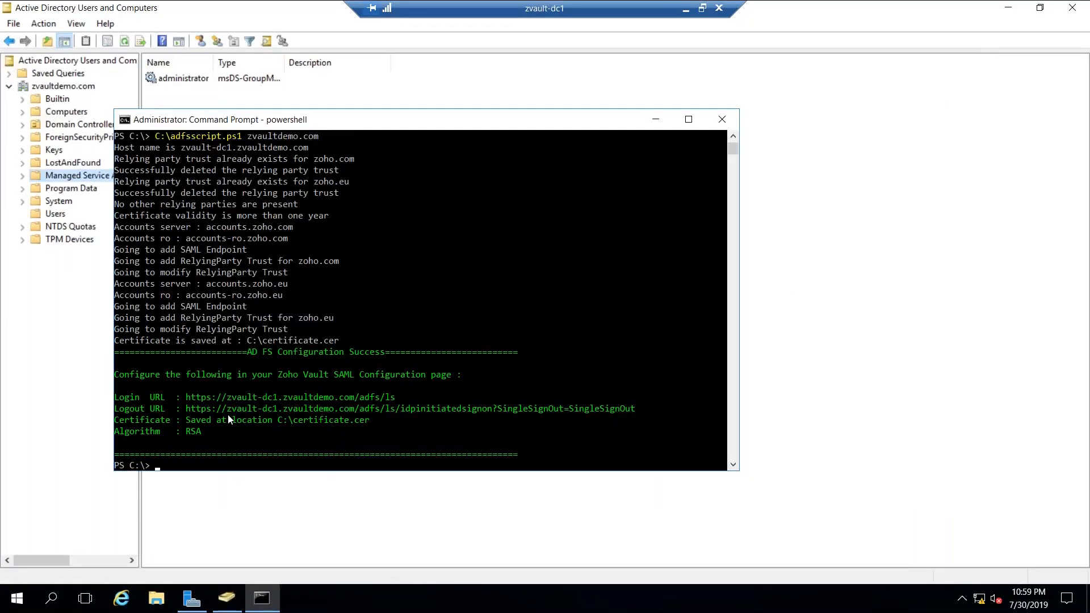
pyautogui.moveTo(187, 397); pyautogui.dragTo(396, 402)
pyautogui.hotkey('ctrl', 'c')
pyautogui.click(686, 9)
pyautogui.click(601, 305)
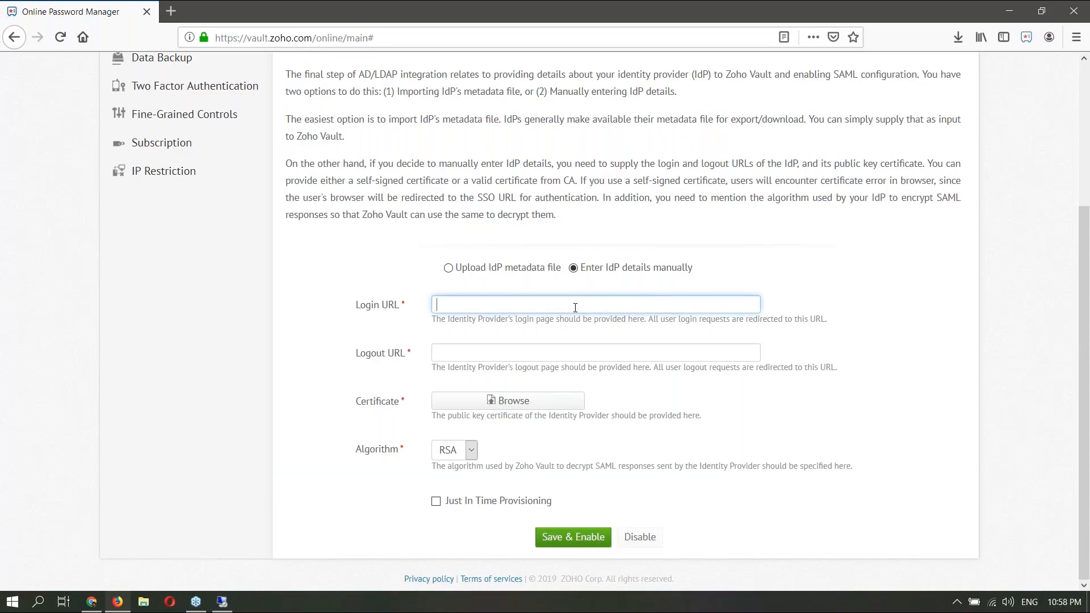
pyautogui.hotkey('ctrl', 'v')
# - Copy the AD FS logout URL from the script output into the Logout URL field
pyautogui.click(222, 601)
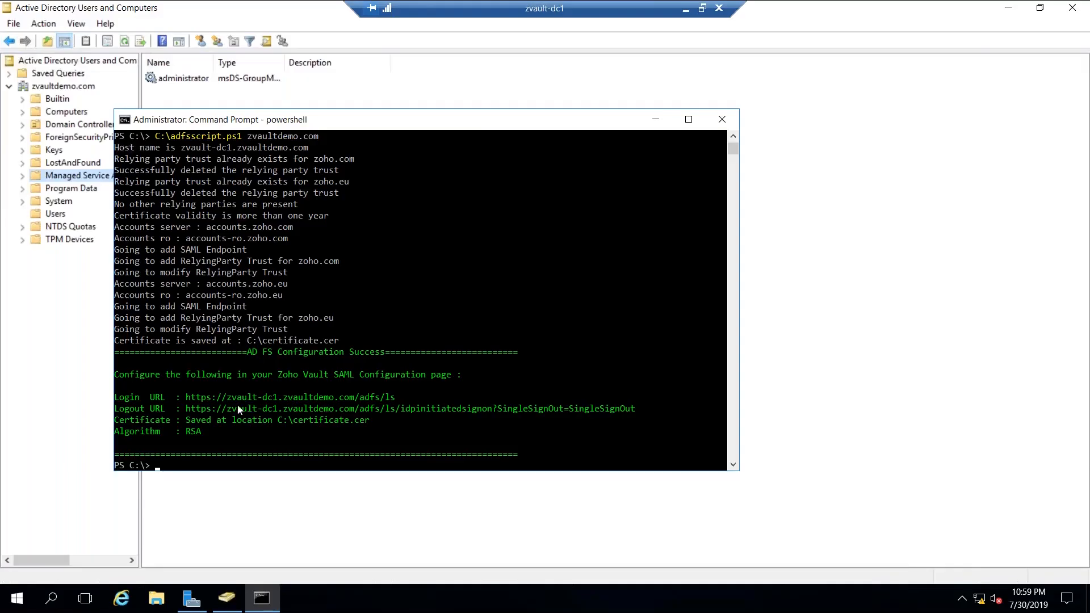
pyautogui.moveTo(186, 408); pyautogui.dragTo(639, 413)
pyautogui.rightClick(654, 414)
pyautogui.click(687, 10)
pyautogui.click(689, 353)
pyautogui.hotkey('ctrl', 'v')
# - Attach certificate.cer as the certificate and Save & Enable the SAML configuration
pyautogui.click(508, 410)
pyautogui.click(148, 101)
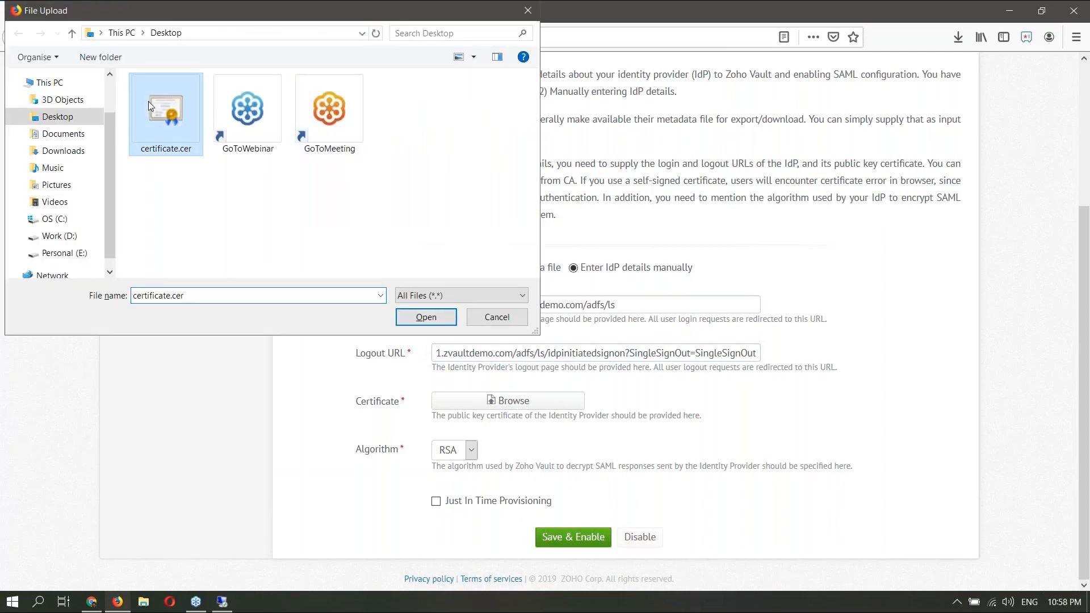
pyautogui.click(425, 318)
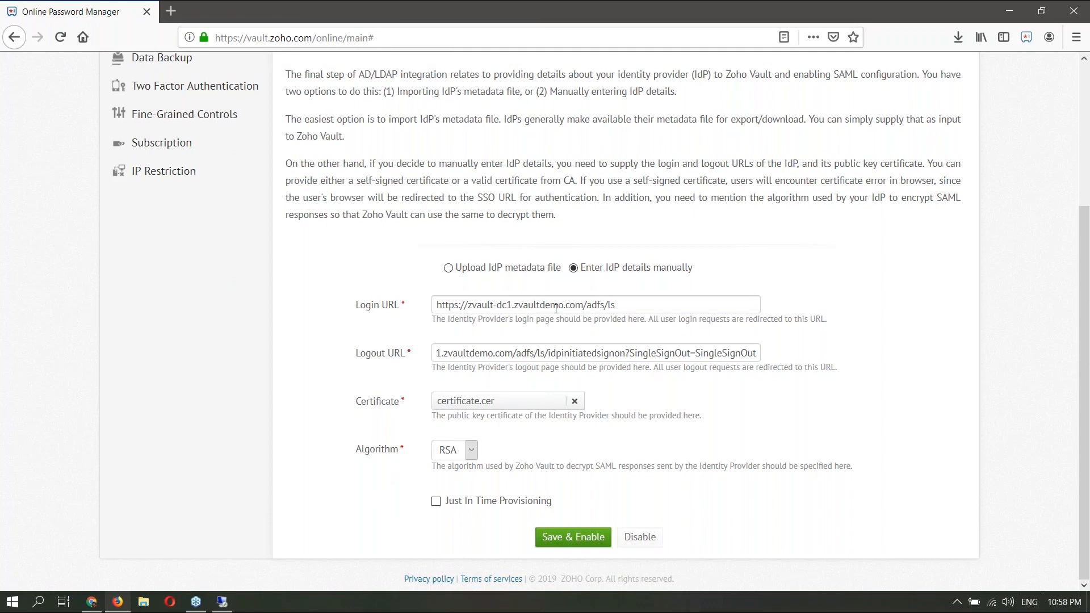
pyautogui.click(577, 541)
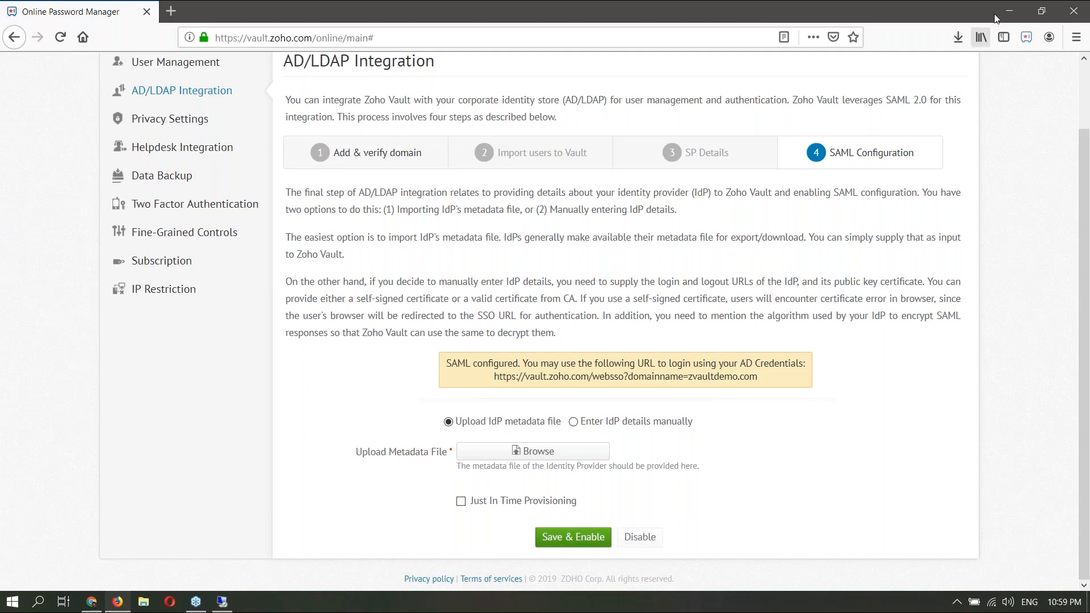
# - Once SAML shows as configured, open the Firefox menu
pyautogui.click(1076, 37)
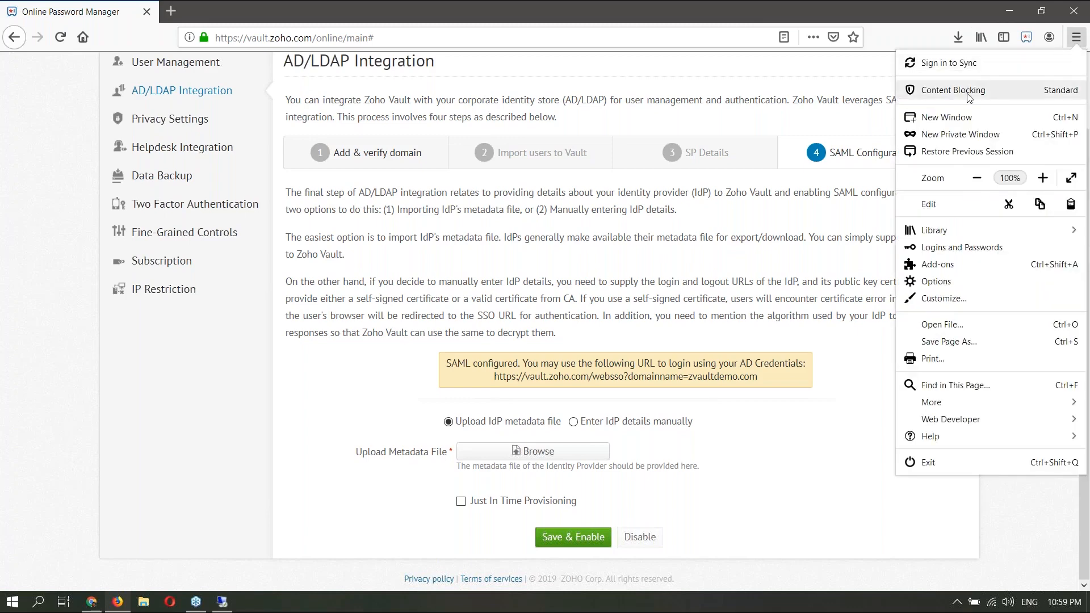
# - Load vault.zoho.com in a new private Firefox window
pyautogui.click(961, 135)
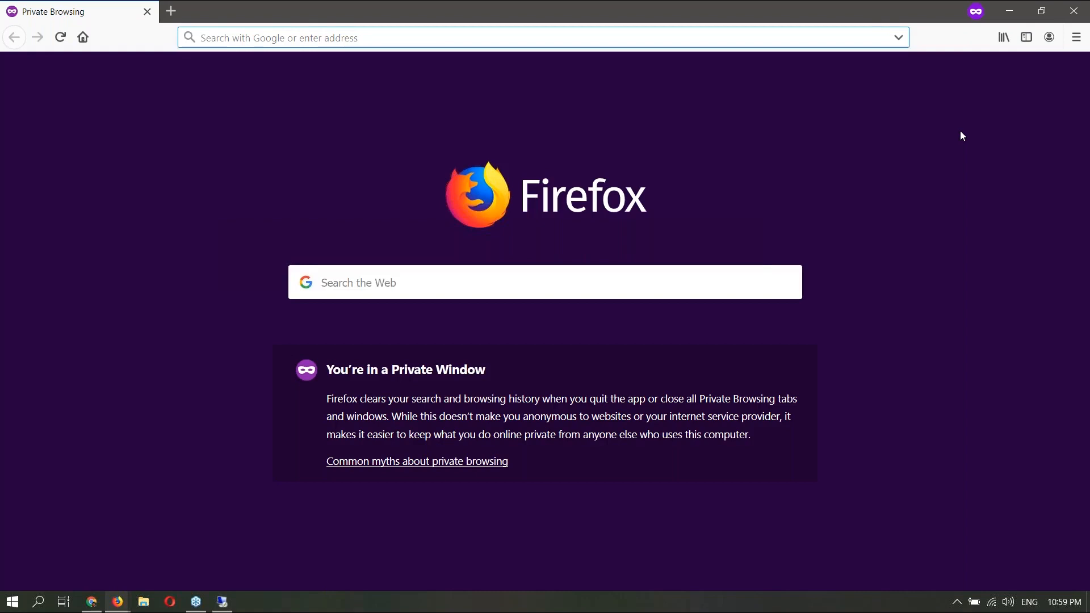
pyautogui.write('vault.zoho.com/')
pyautogui.press('Return')
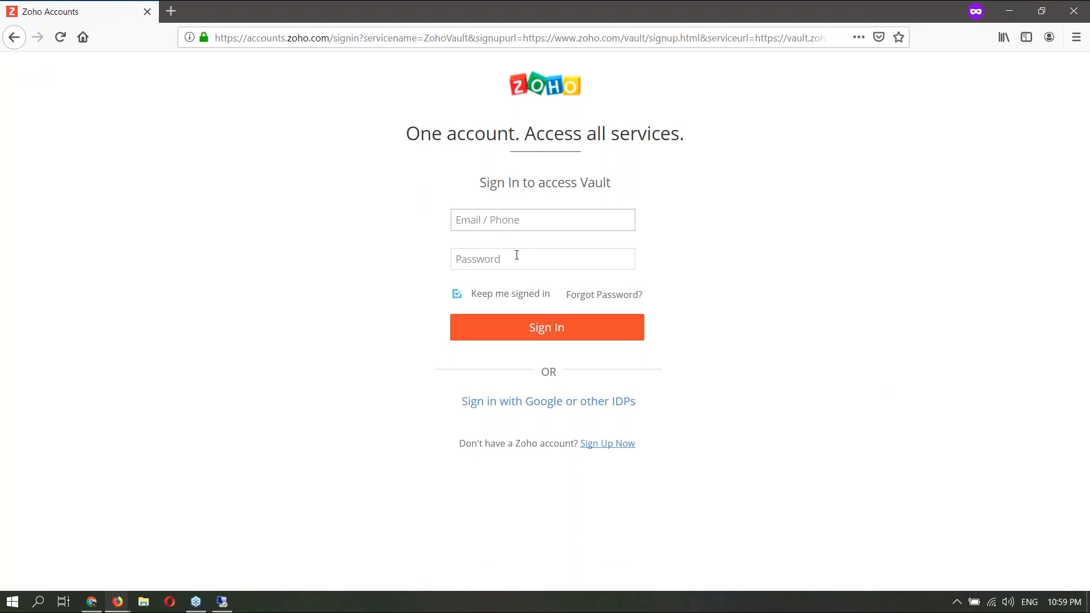
# - Enter the AD user's email address in the Email / Phone field
pyautogui.click(489, 223)
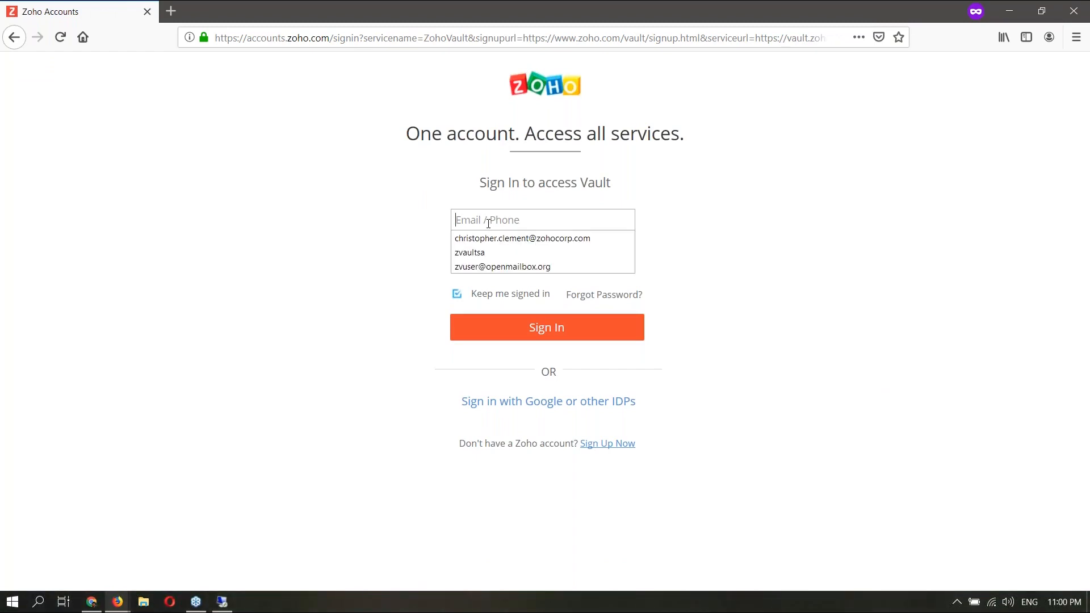
pyautogui.click(729, 212)
pyautogui.click(512, 259)
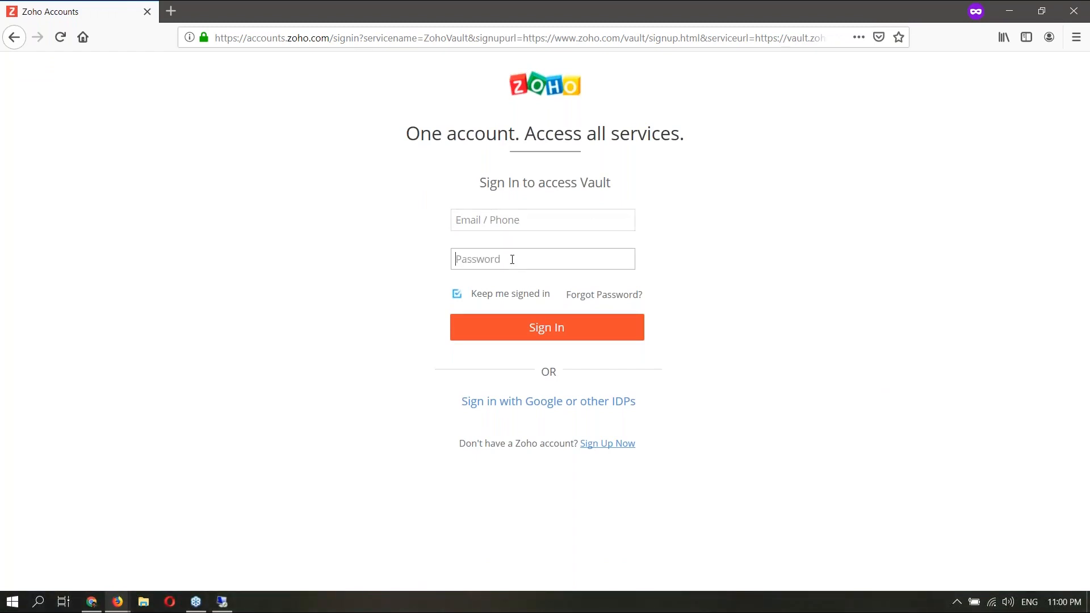
pyautogui.click(505, 222)
pyautogui.click(493, 258)
pyautogui.click(513, 223)
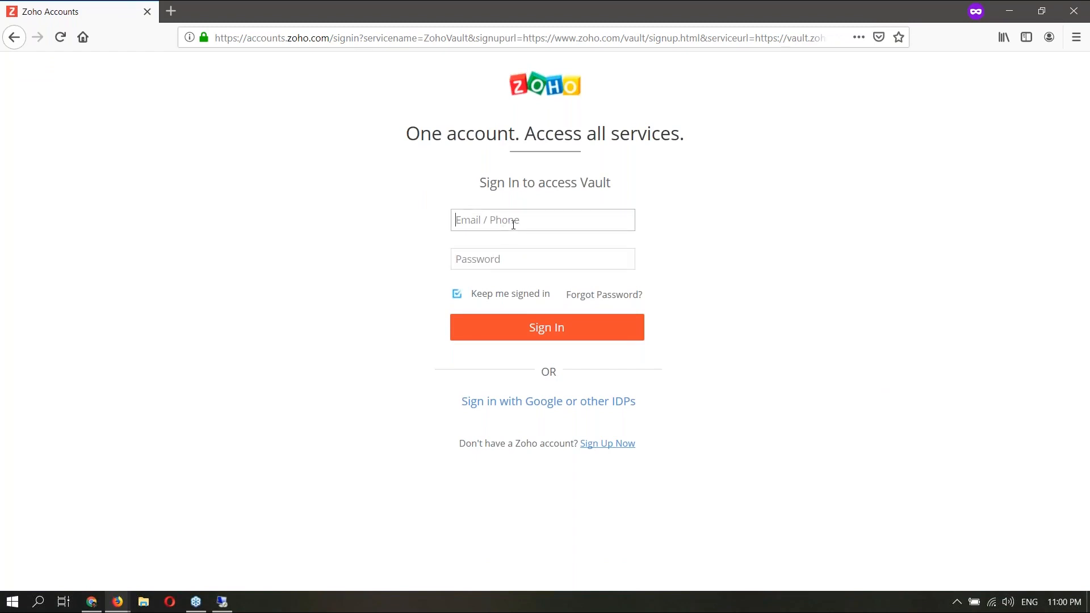
pyautogui.click(543, 259)
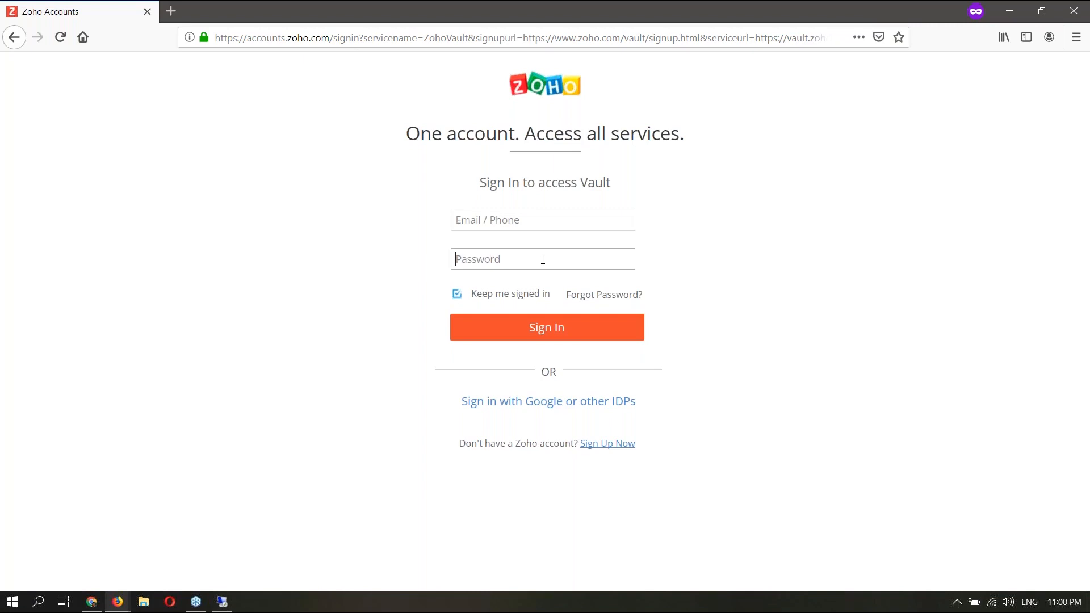
pyautogui.click(515, 223)
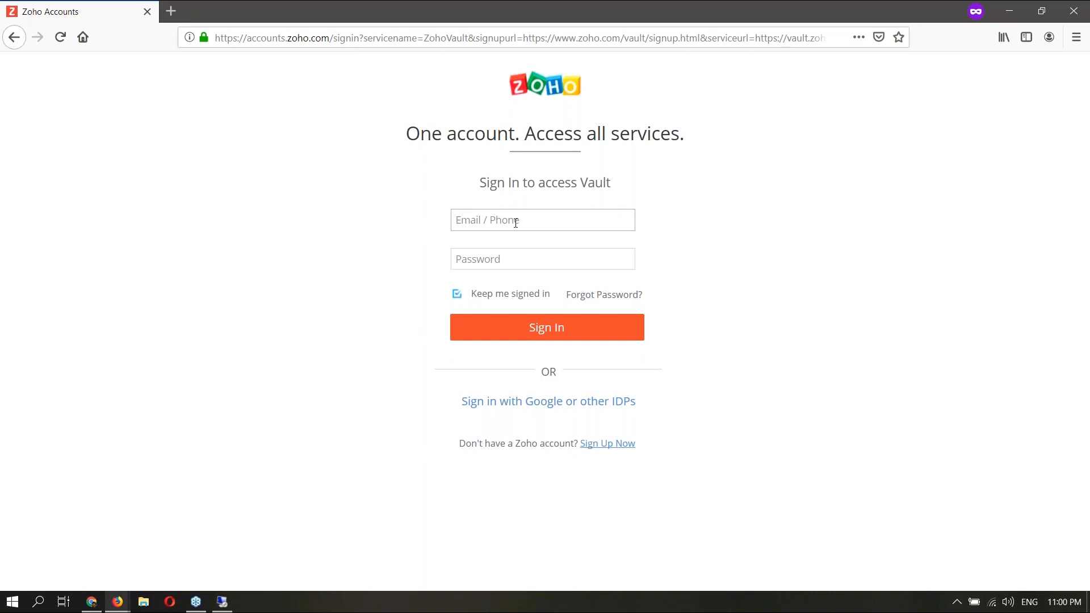
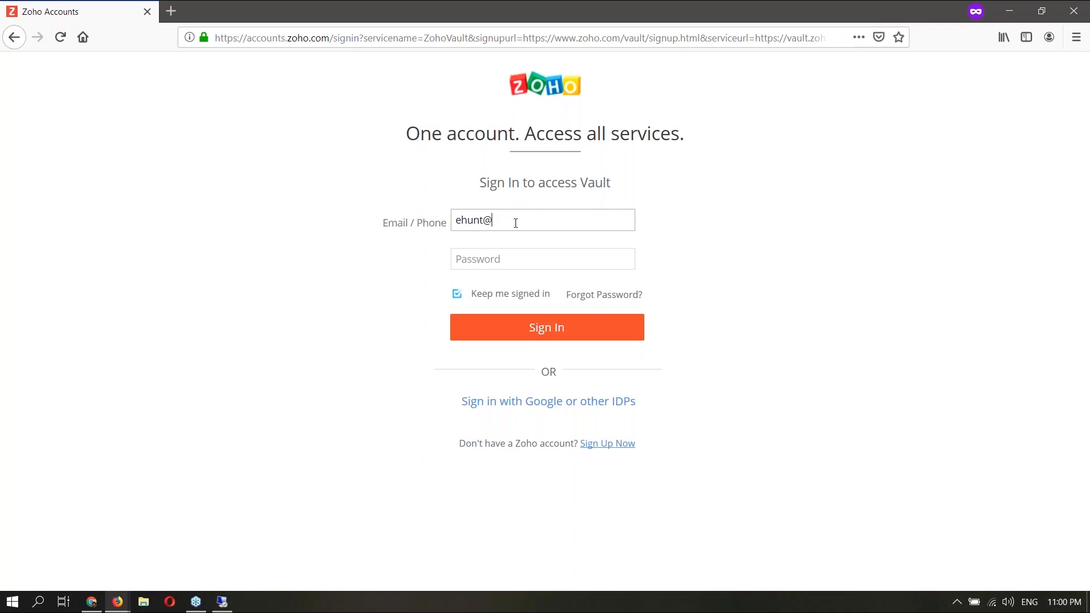
# - Check the Vault users list in the admin window and the remote server session
pyautogui.click(1013, 9)
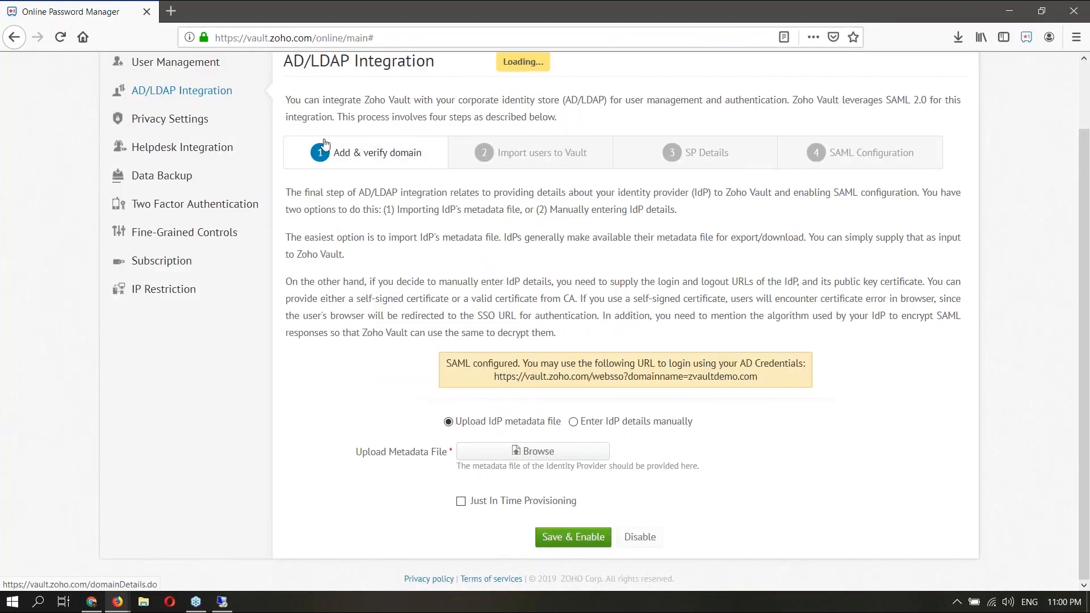
pyautogui.click(171, 75)
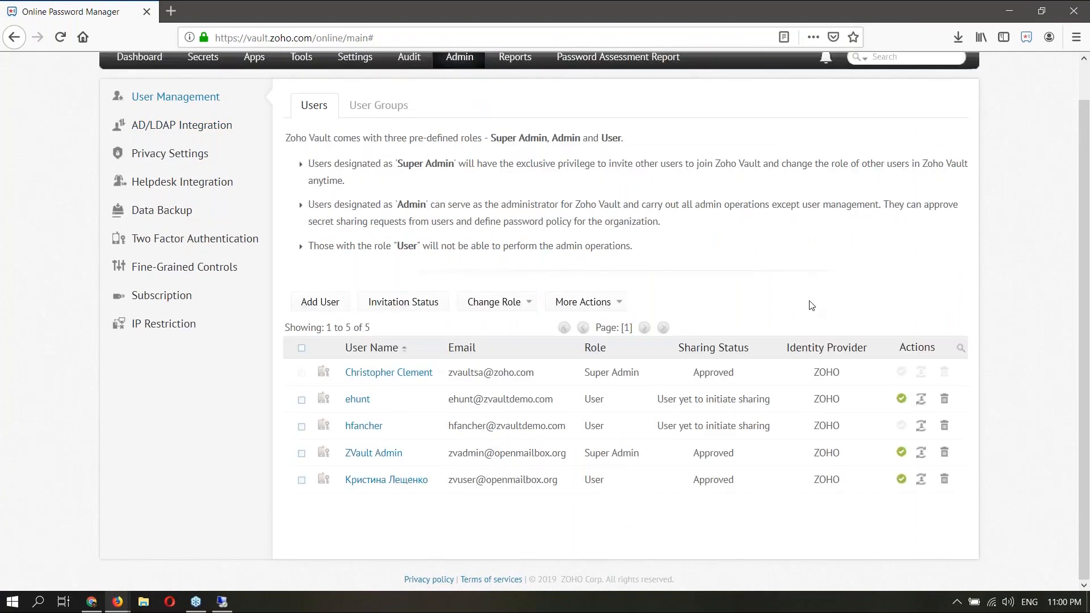
pyautogui.click(222, 602)
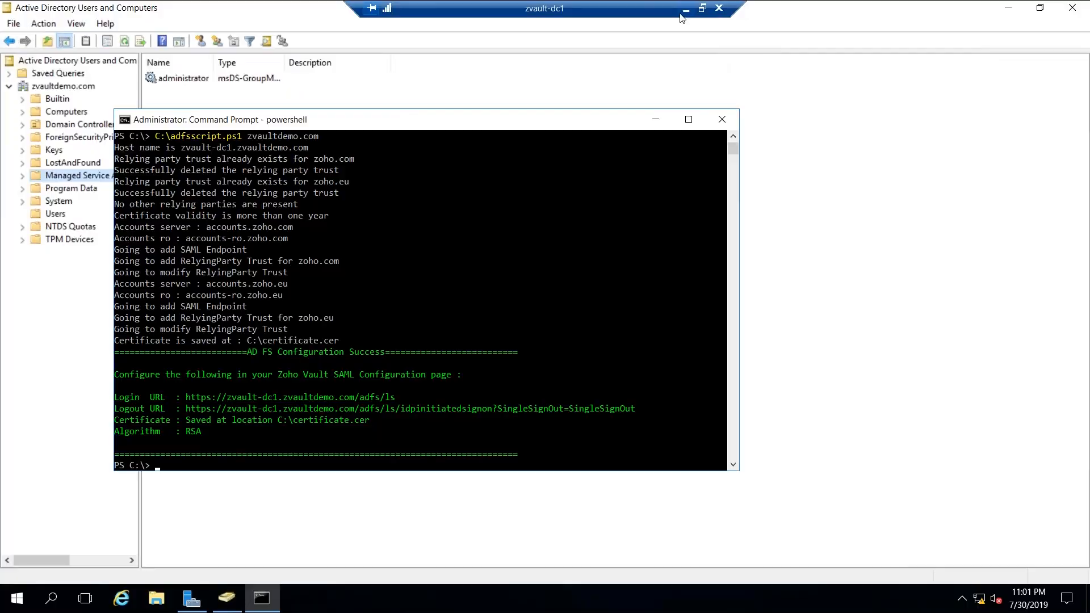
pyautogui.click(685, 11)
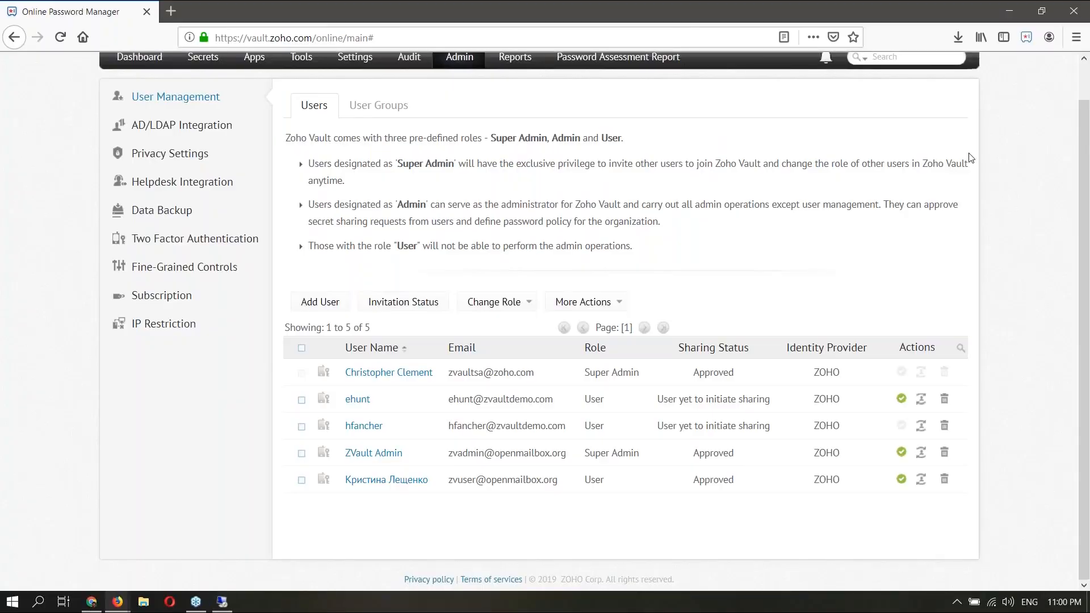
# - Return to the Zoho sign-in window and type the AD user's password
pyautogui.click(117, 602)
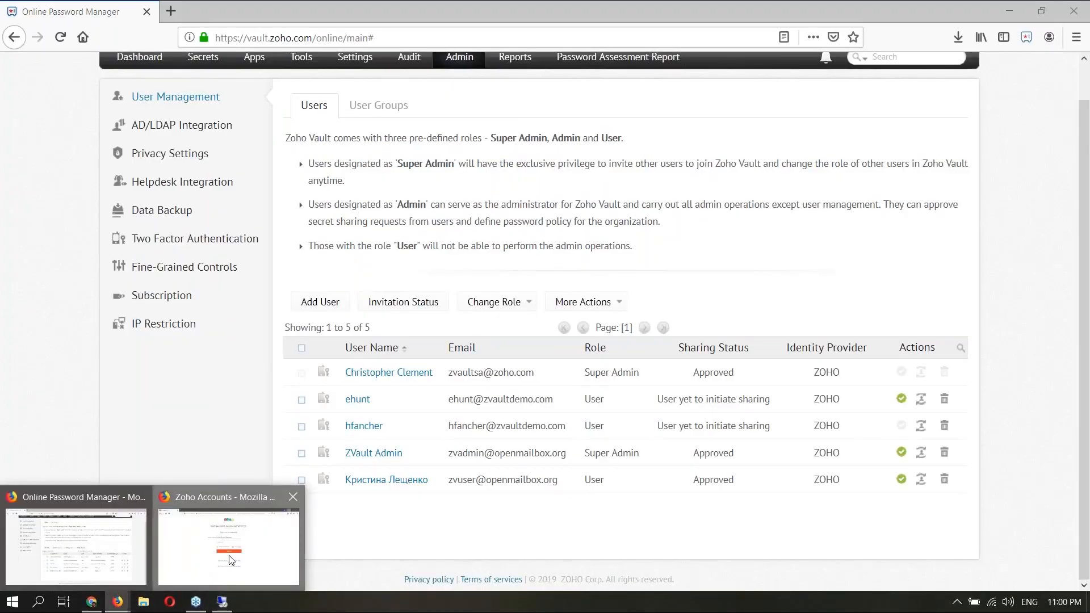
pyautogui.click(231, 560)
pyautogui.click(526, 253)
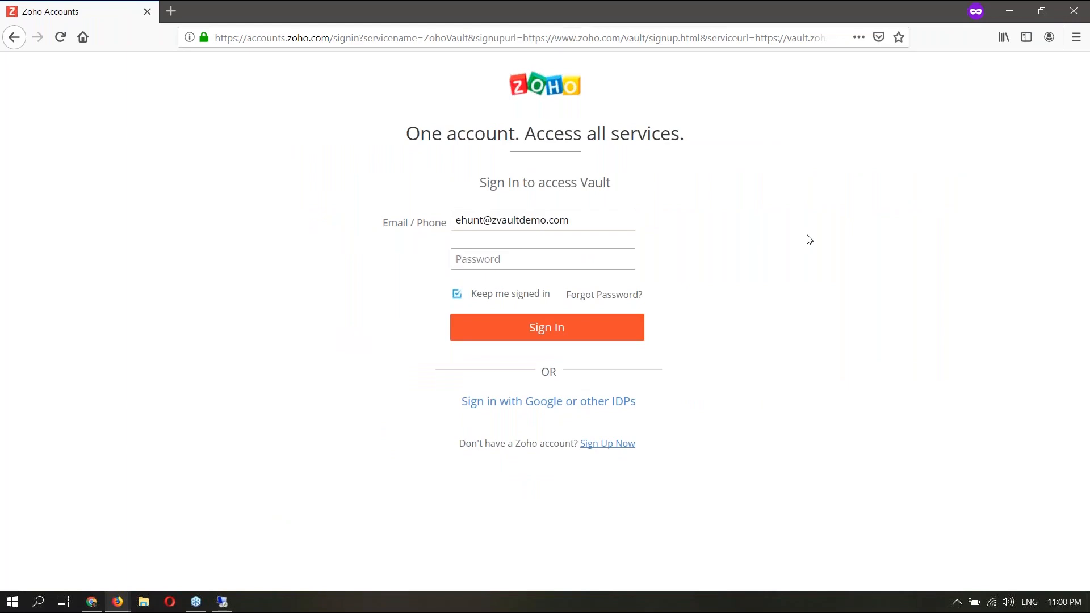
pyautogui.write('•••••••••')
# - Submit the Zoho sign-in and accept the AD FS certificate risk warning
pyautogui.click(511, 335)
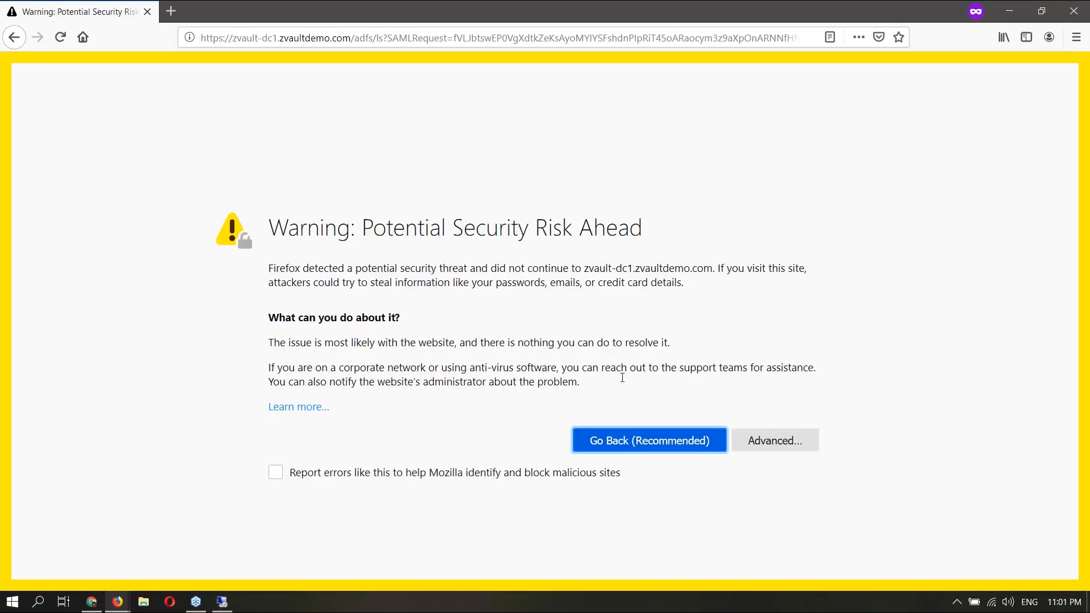
pyautogui.click(780, 445)
pyautogui.scroll(-3, 715, 422)
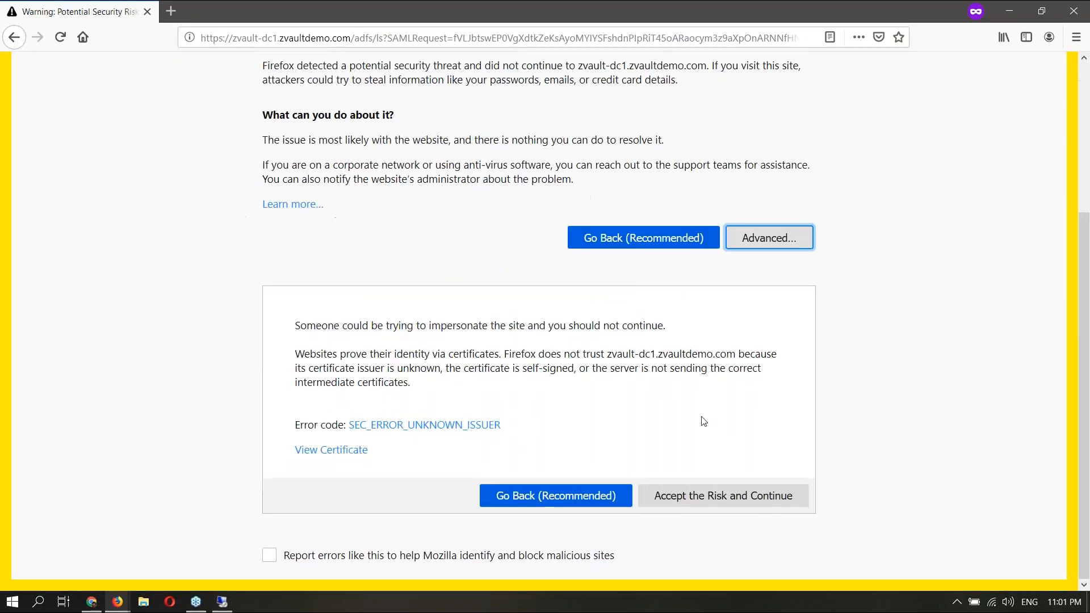
pyautogui.click(683, 494)
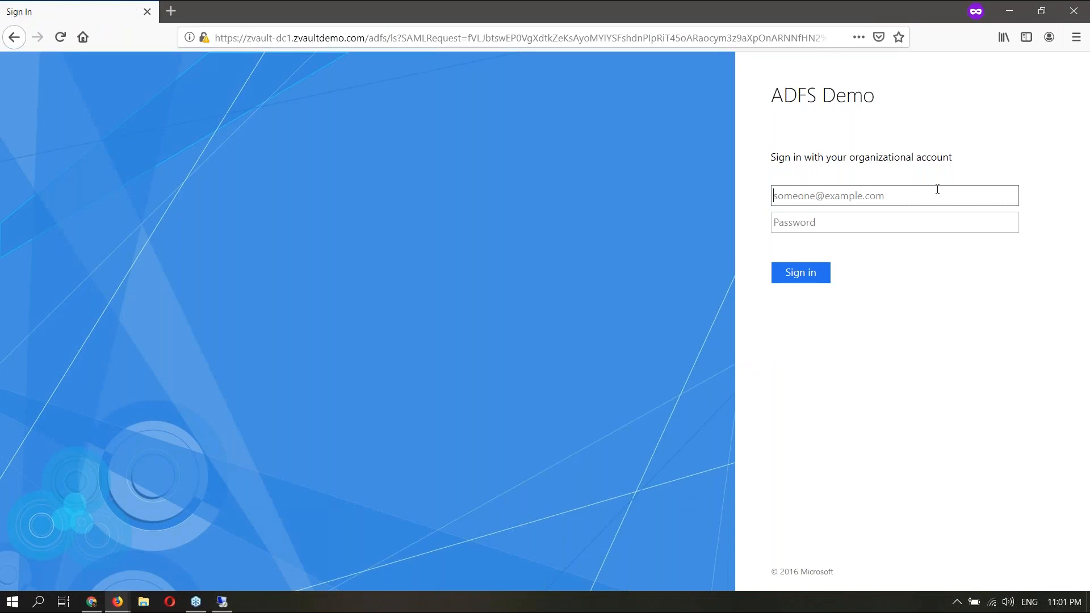
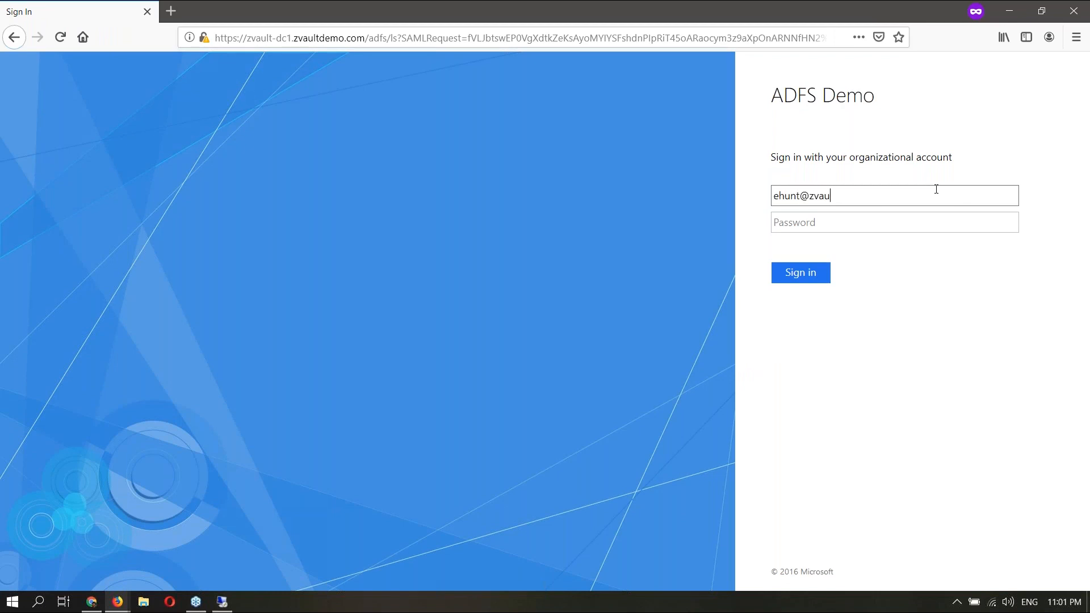
# - Sign in on AD FS with the AD user's email and password, then show the Resources slide
pyautogui.press('Tab')
pyautogui.write('•••••••')
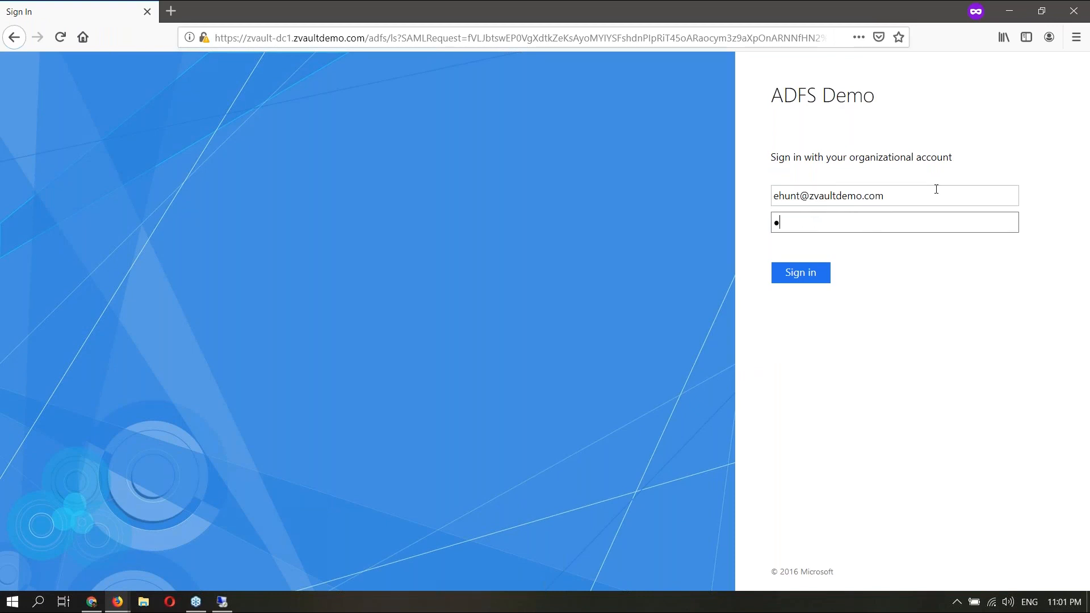
pyautogui.write('••')
pyautogui.click(801, 275)
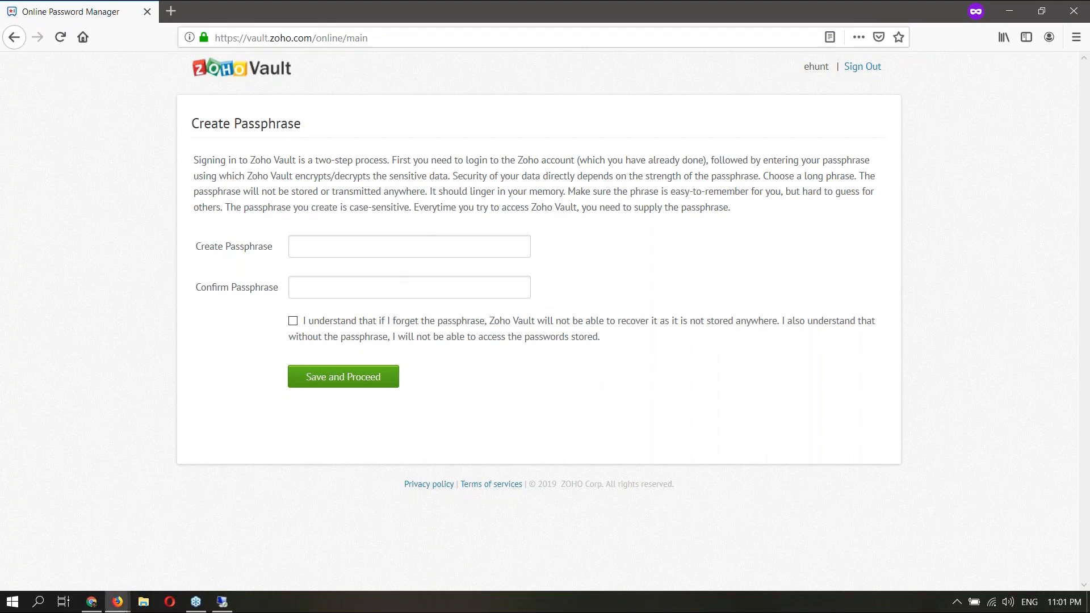
pyautogui.click(92, 601)
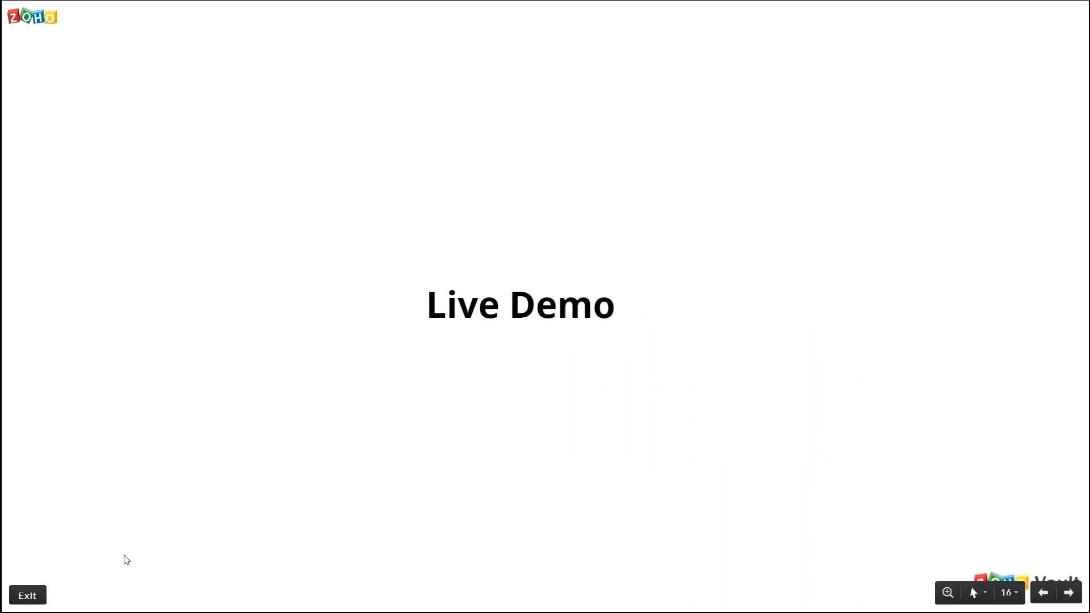
pyautogui.click(1069, 594)
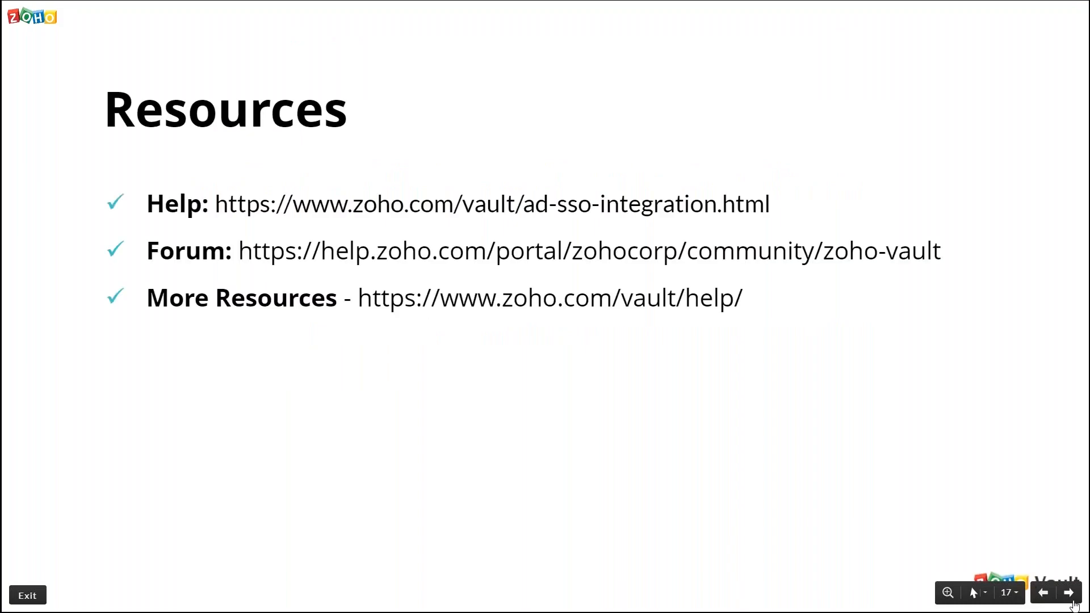